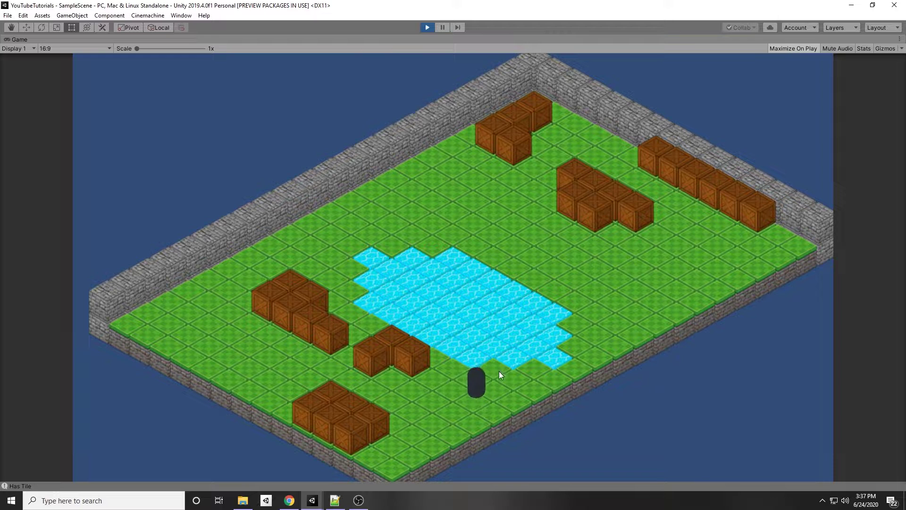
# Step: Test the character's movement in the running isometric game by sending it to several grass tiles below the pond
pyautogui.click(456, 414)
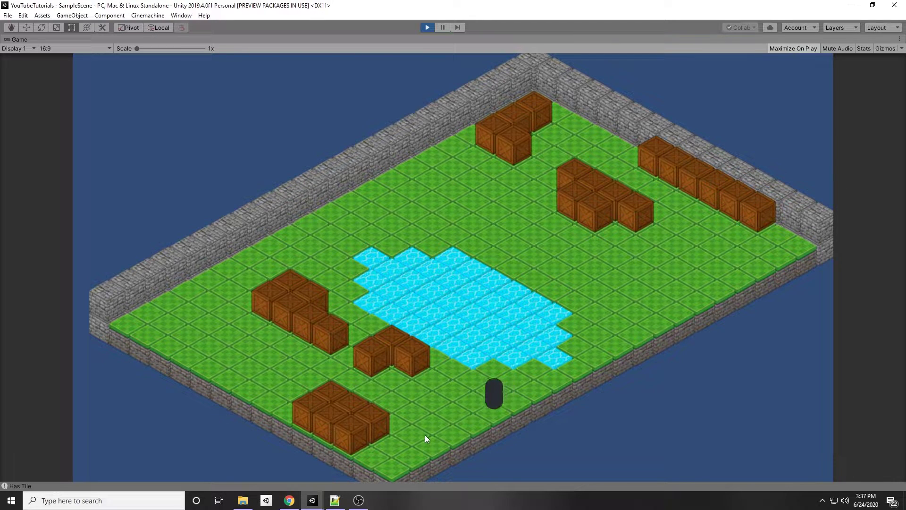
pyautogui.click(466, 384)
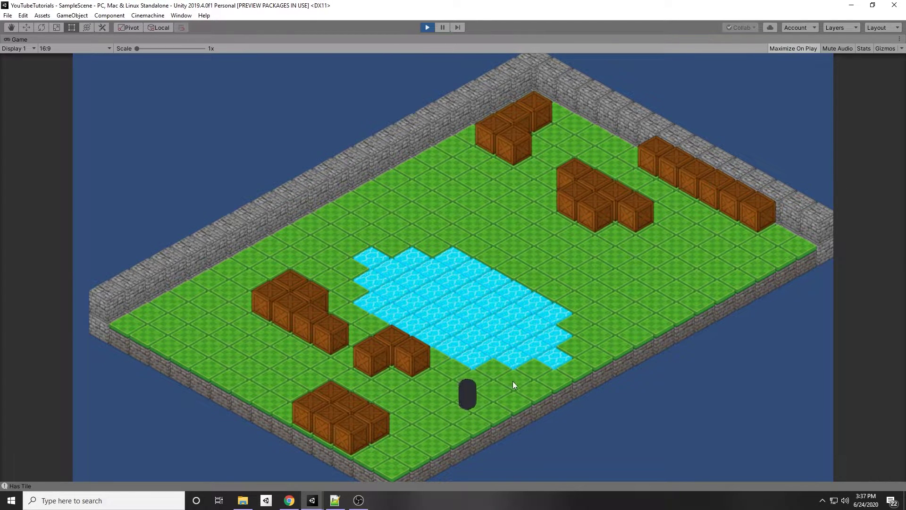
pyautogui.click(456, 415)
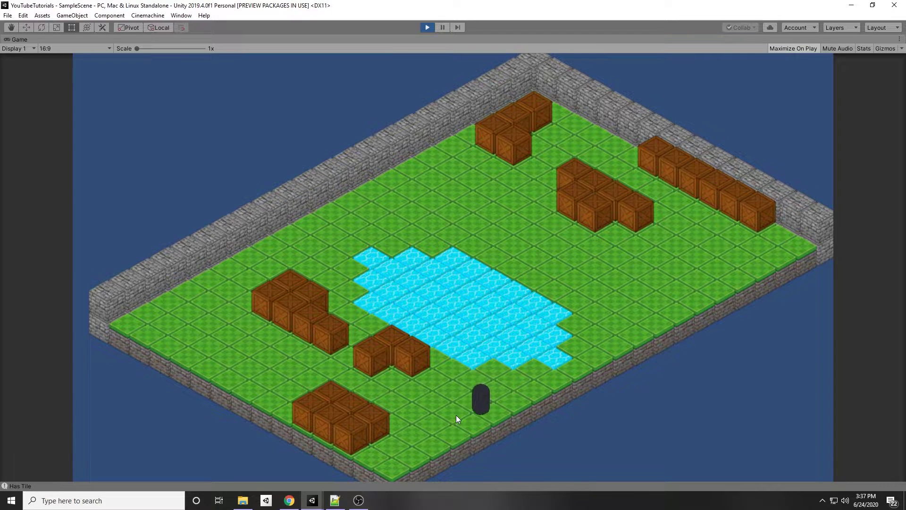
pyautogui.click(473, 396)
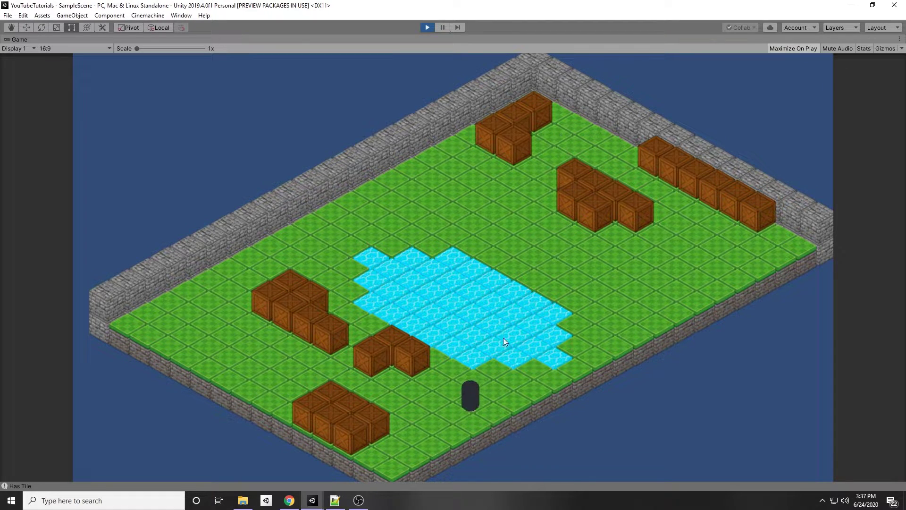
pyautogui.click(441, 383)
pyautogui.click(443, 413)
pyautogui.click(508, 391)
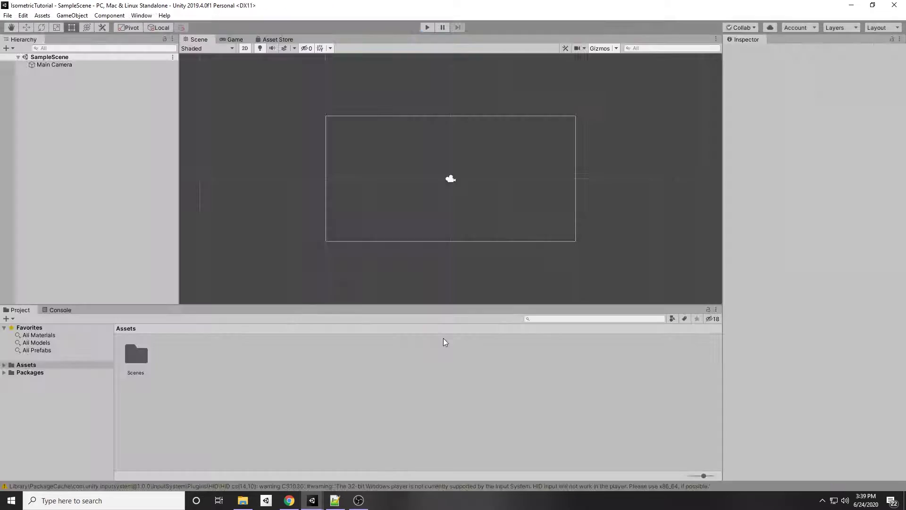
# Step: Search the Asset Store for isometric tiles and restrict the results to free assets
pyautogui.click(273, 40)
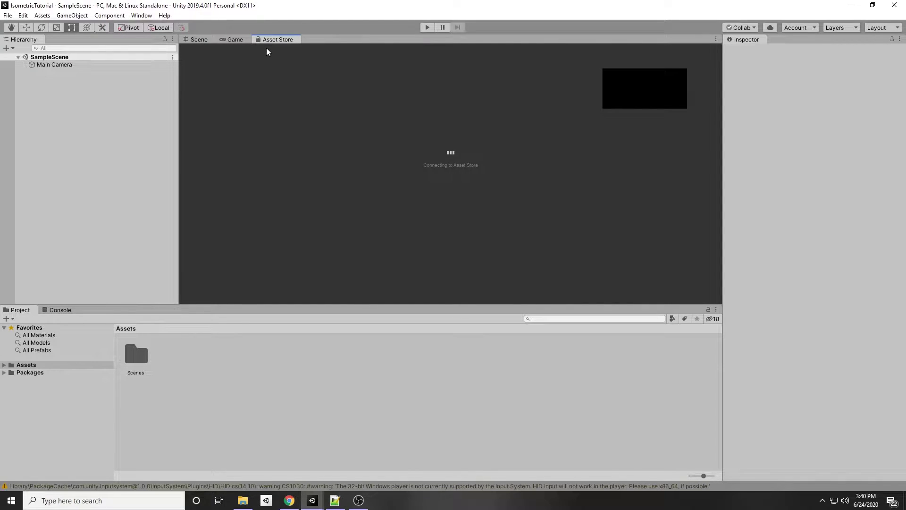
pyautogui.click(411, 90)
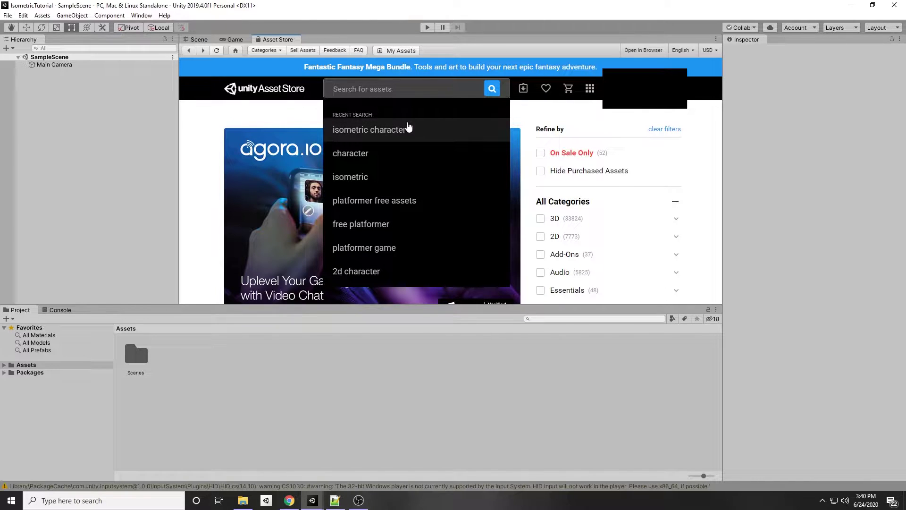
pyautogui.write('isometric tr')
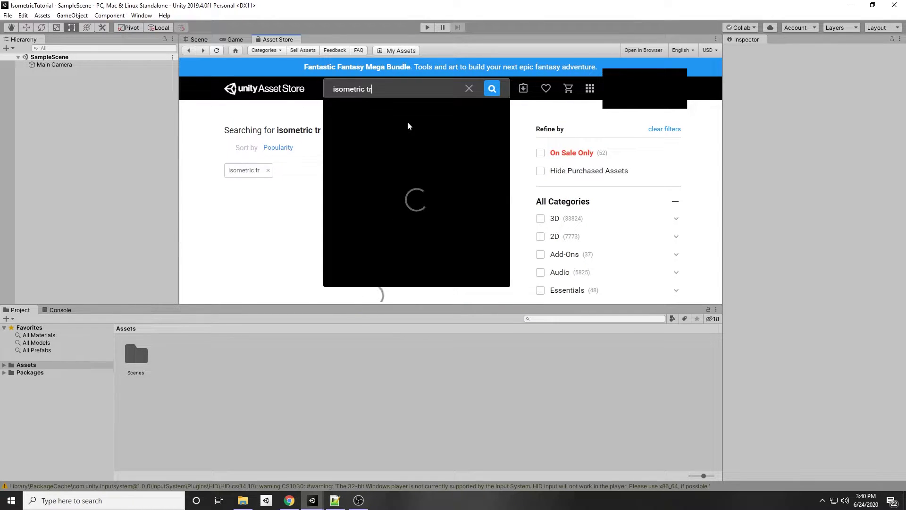
pyautogui.click(407, 113)
pyautogui.scroll(-2, 528, 228)
pyautogui.scroll(-1, 540, 228)
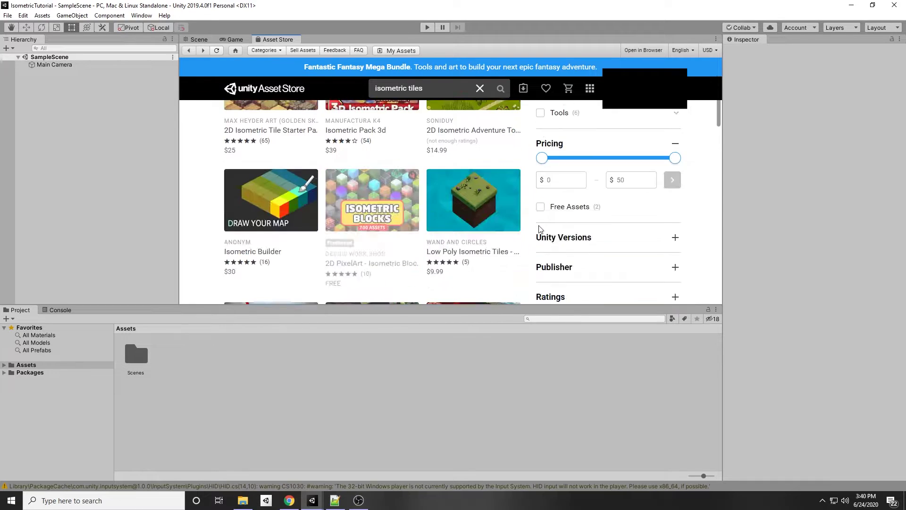
pyautogui.click(553, 208)
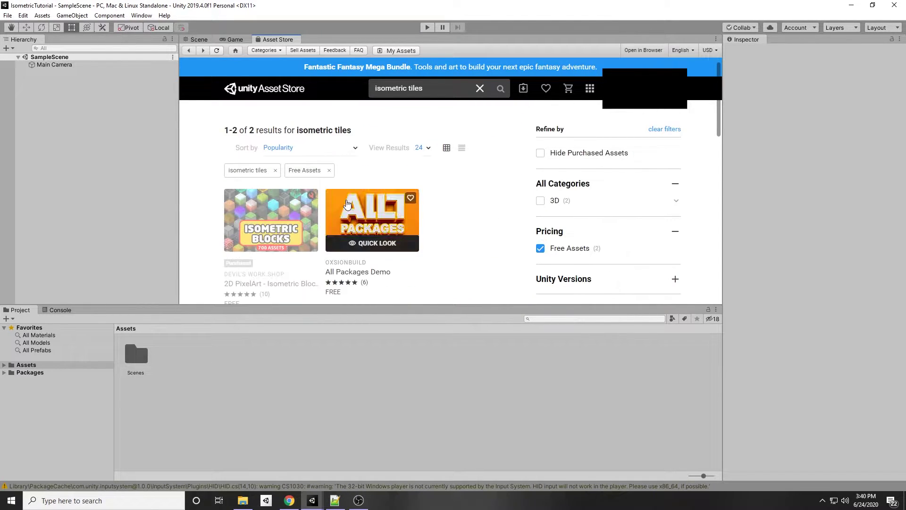
# Step: Open the free 2D PixelArt - Isometric Blocks asset and import its full package into the project
pyautogui.scroll(-1, 347, 204)
pyautogui.click(267, 238)
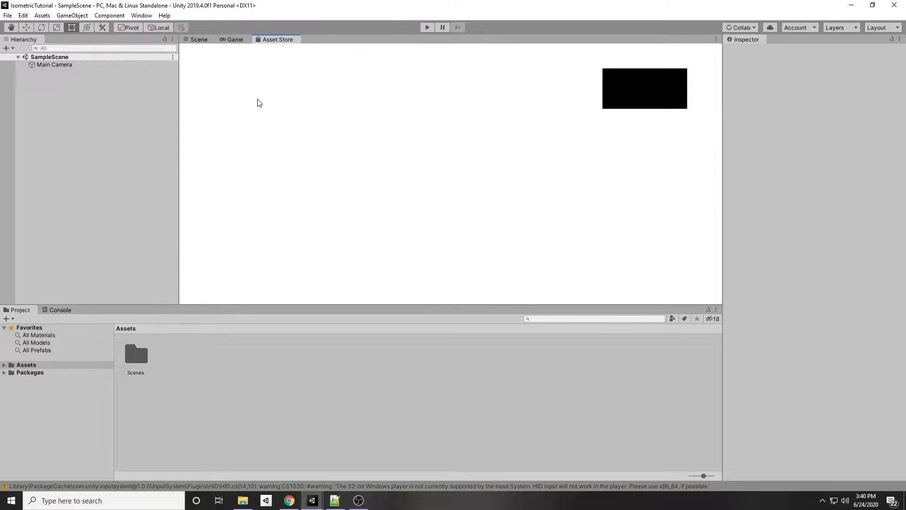
pyautogui.scroll(-2, 384, 184)
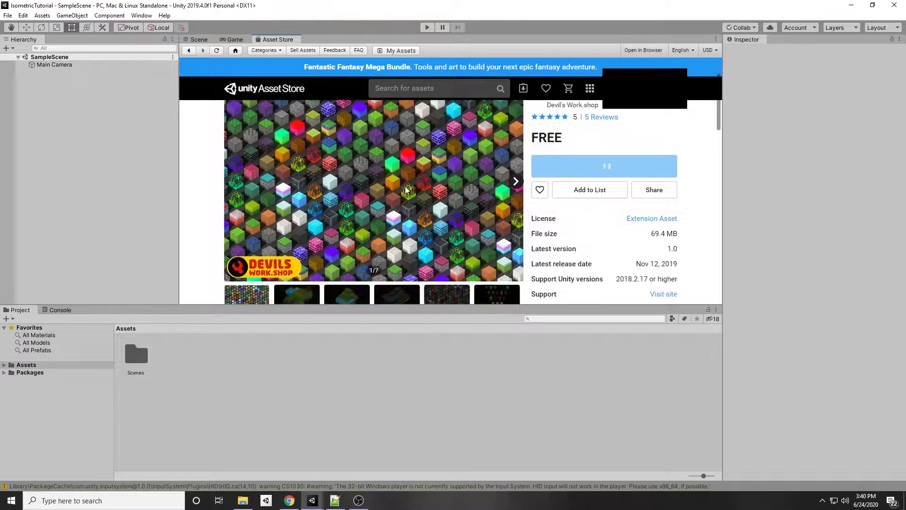
pyautogui.scroll(2, 590, 154)
pyautogui.click(614, 271)
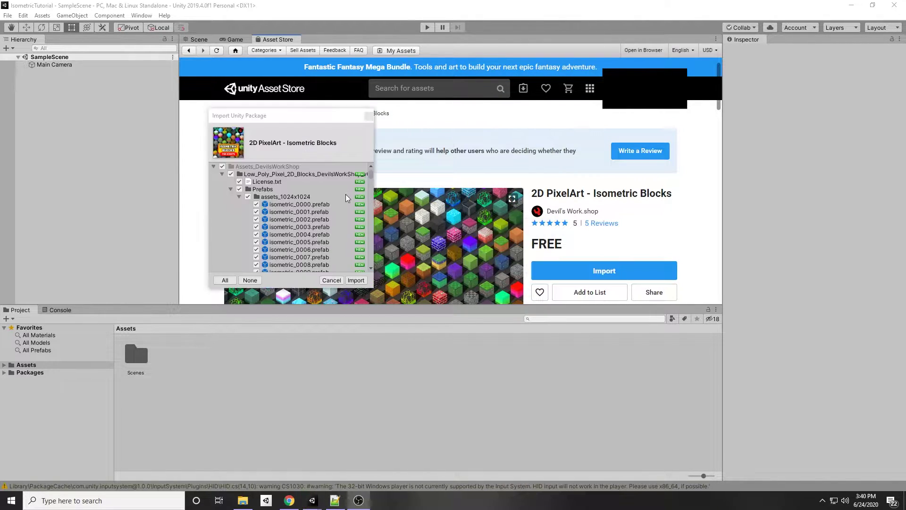
pyautogui.click(355, 280)
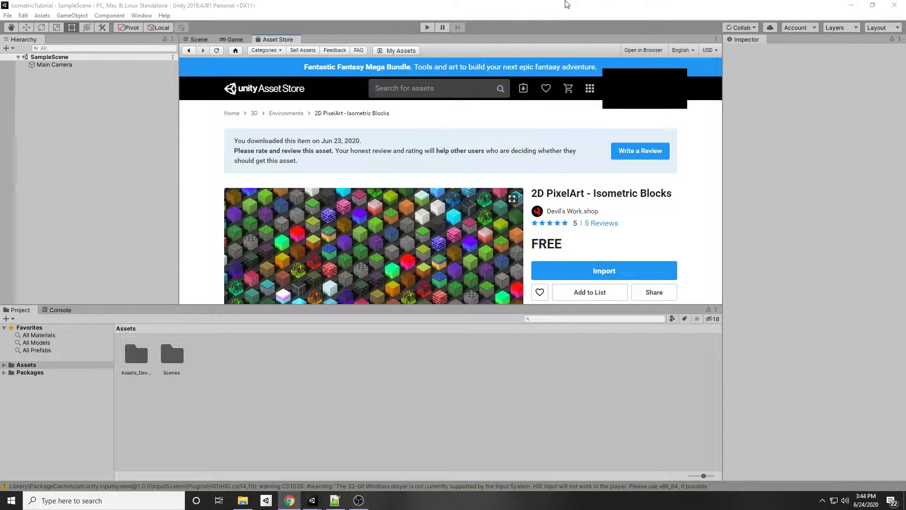
# Step: Return to the Scene view and open the Textures folder of the imported Low_Poly_Pixel_2D_Blocks_DevilsWorkShop_v04 assets
pyautogui.click(203, 36)
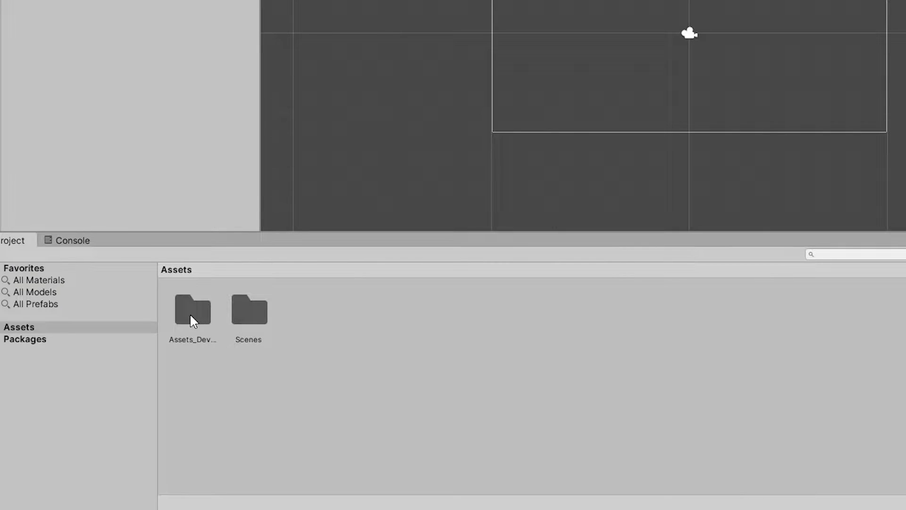
pyautogui.doubleClick(193, 321)
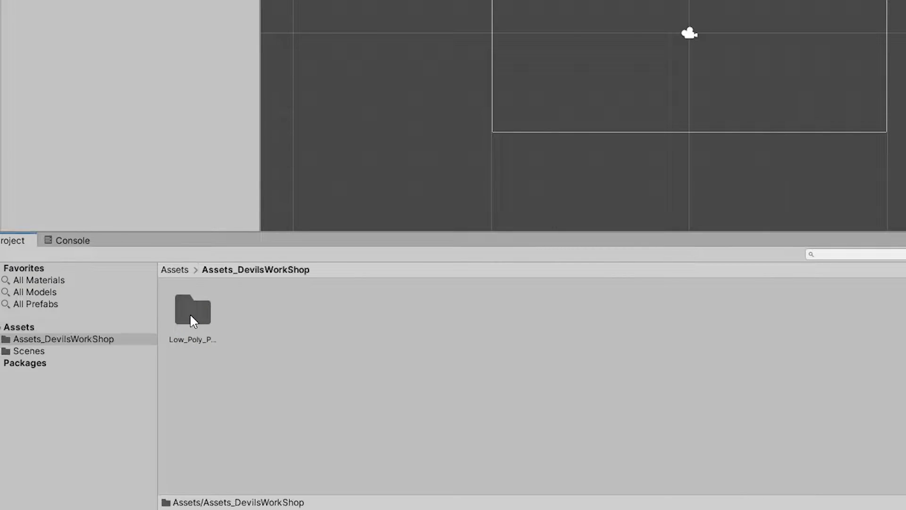
pyautogui.click(200, 313)
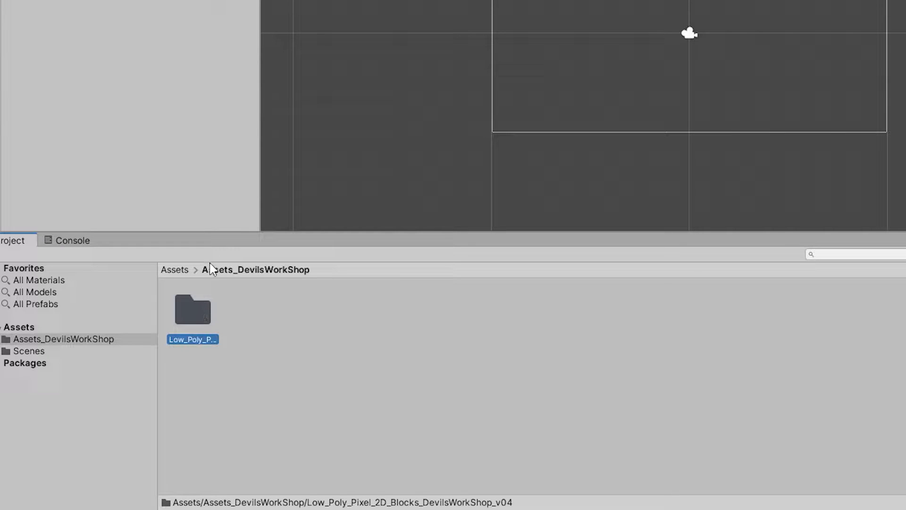
pyautogui.doubleClick(207, 325)
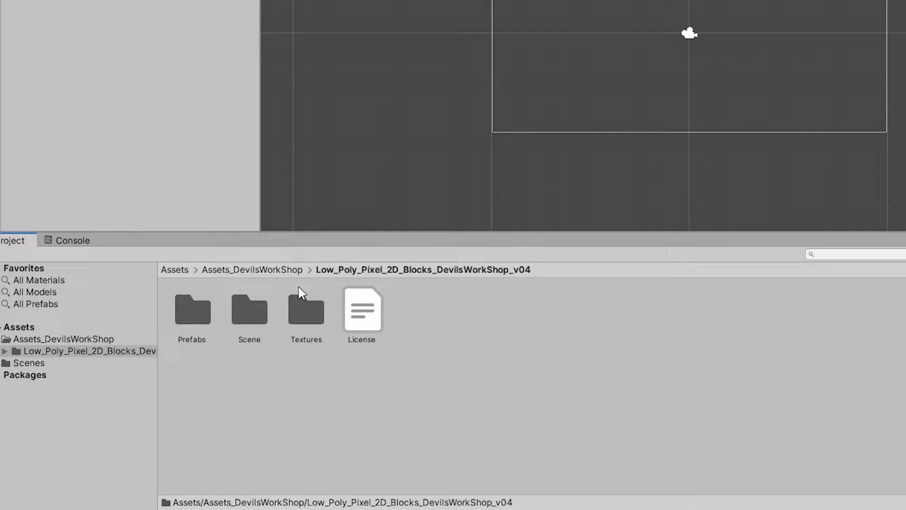
pyautogui.doubleClick(302, 314)
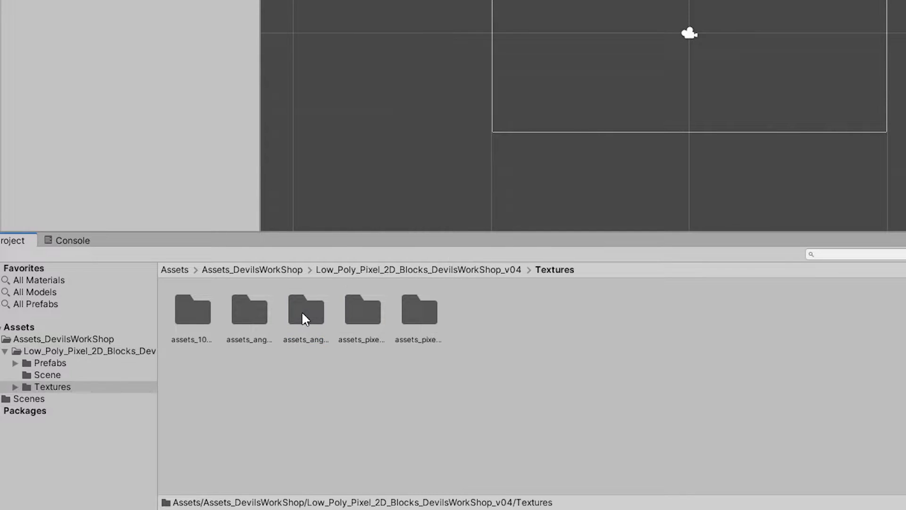
# Step: Examine the block sprites in the 1024x1024, angled 36x50, angled pixel 16x16 and pixel 16x16 texture folders, and return to assets_1024x1024
pyautogui.doubleClick(191, 309)
pyautogui.scroll(-3, 302, 359)
pyautogui.scroll(3, 533, 413)
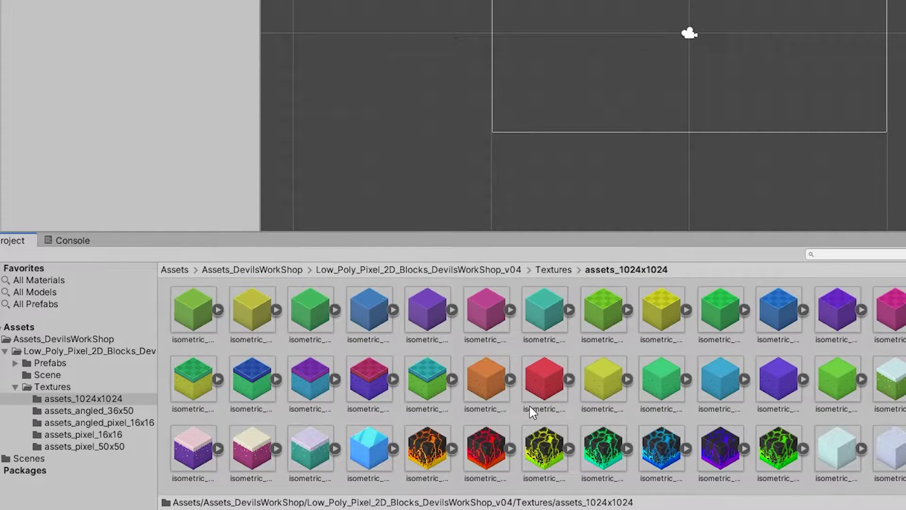
pyautogui.click(554, 270)
pyautogui.click(234, 321)
pyautogui.doubleClick(241, 314)
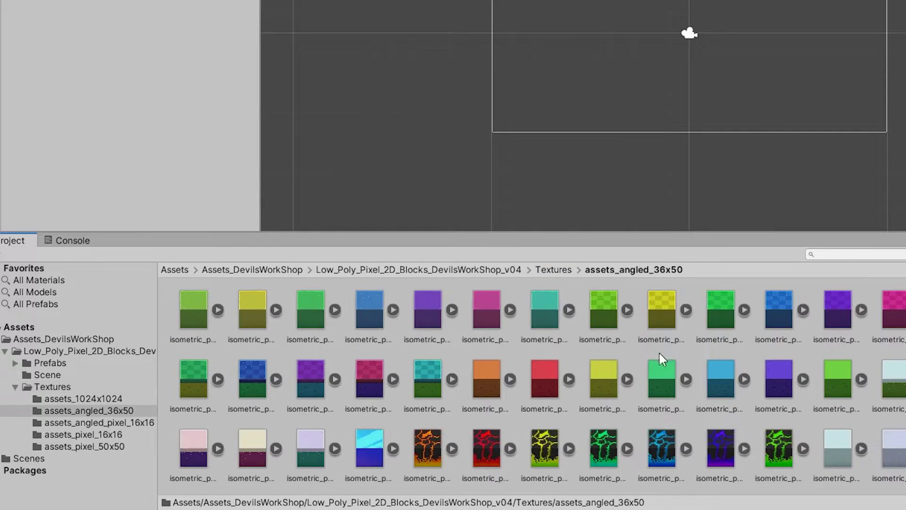
pyautogui.click(556, 270)
pyautogui.doubleClick(321, 309)
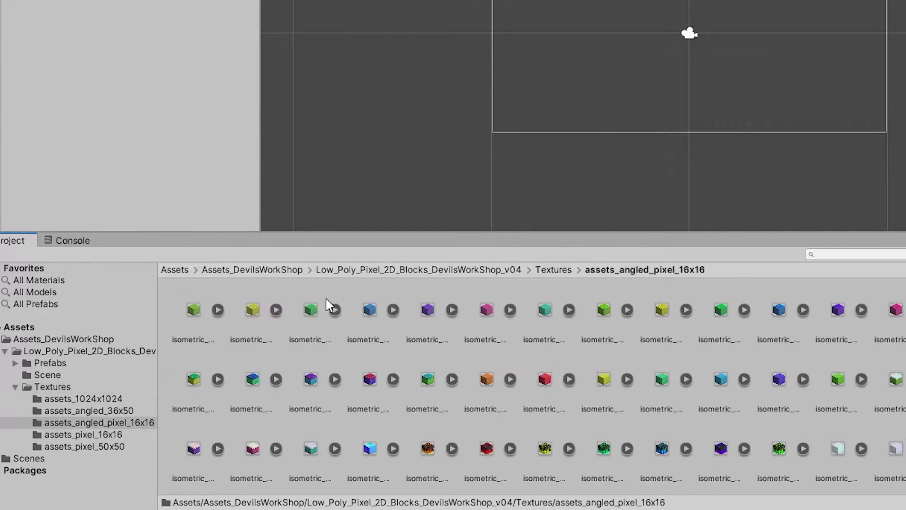
pyautogui.click(537, 269)
pyautogui.click(344, 309)
pyautogui.doubleClick(344, 309)
pyautogui.click(551, 269)
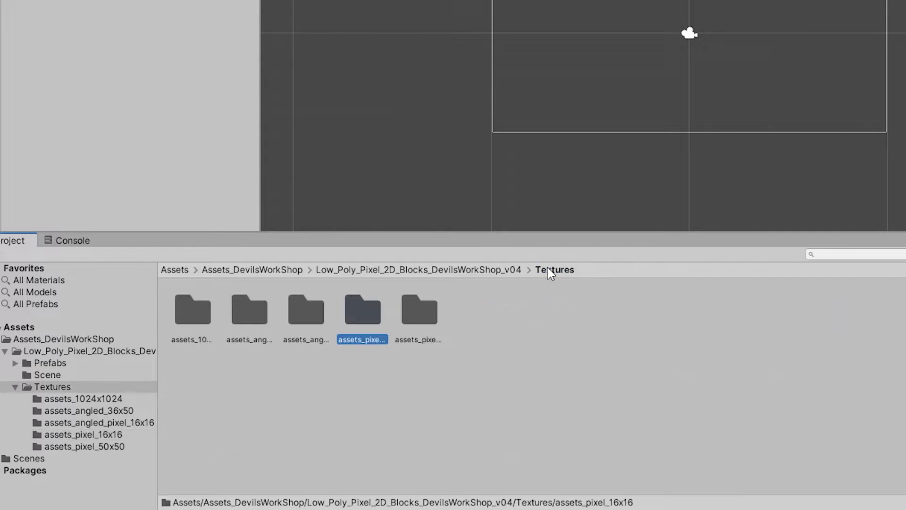
pyautogui.doubleClick(197, 314)
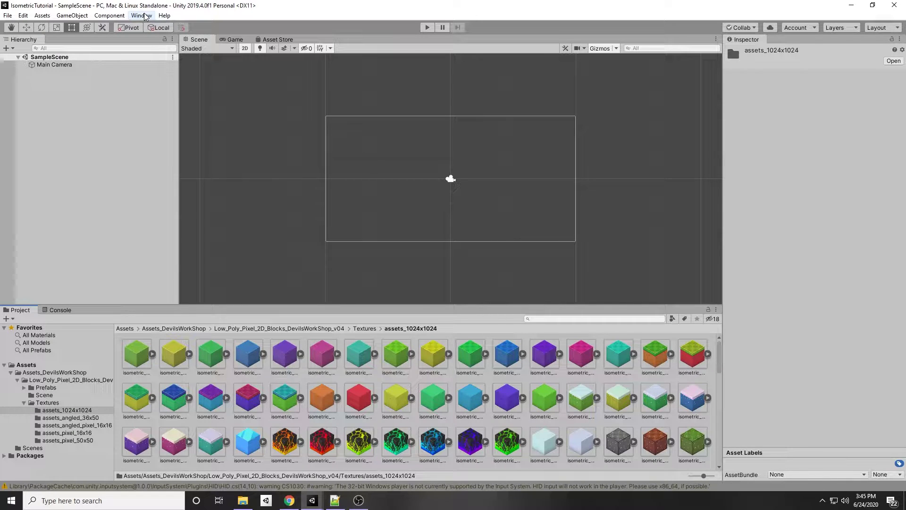
# Step: Open the Tile Palette window and move it clear of the project's asset thumbnails
pyautogui.click(142, 16)
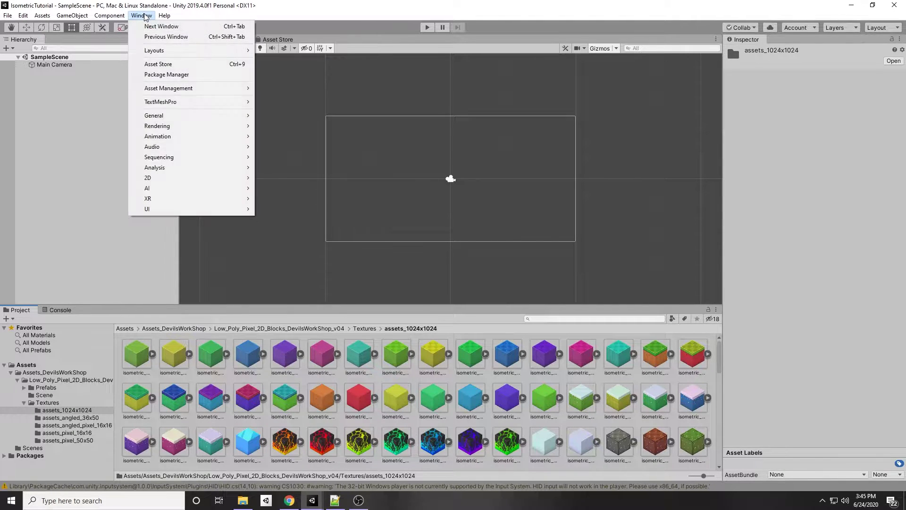
pyautogui.moveTo(156, 178)
pyautogui.click(310, 199)
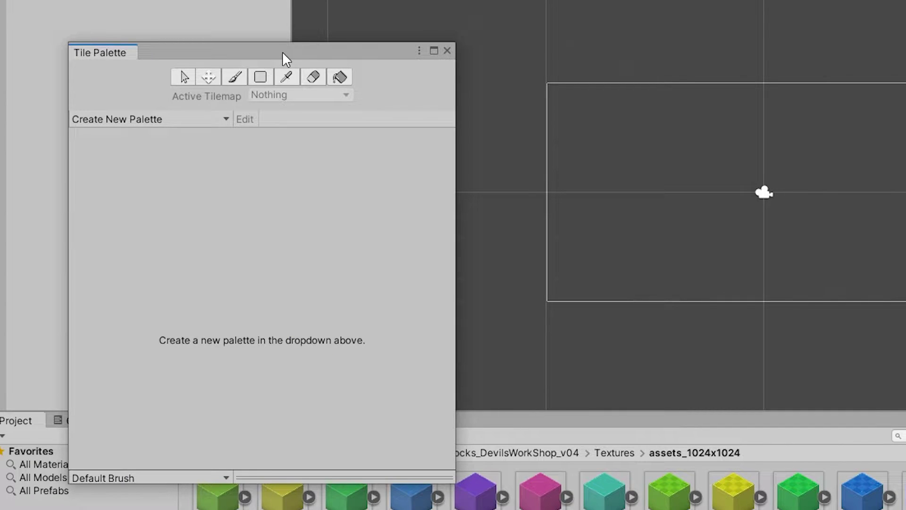
pyautogui.moveTo(282, 52); pyautogui.dragTo(273, 23)
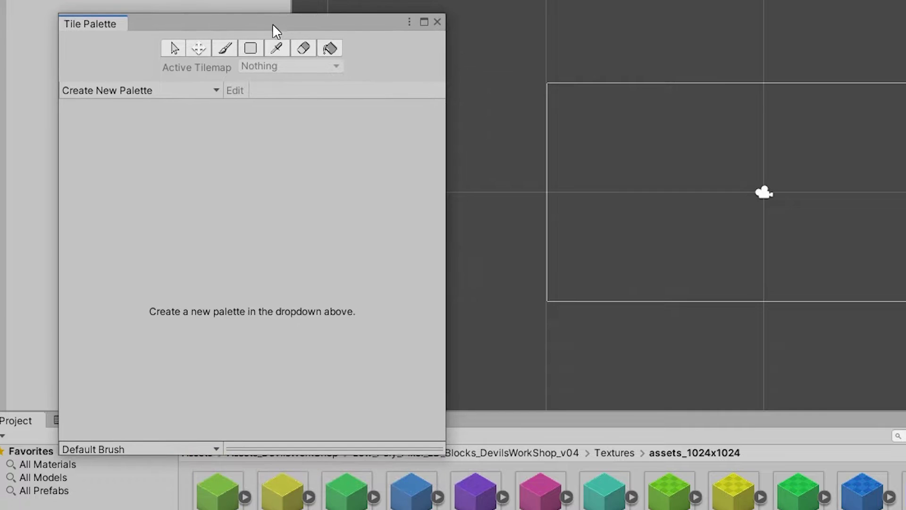
# Step: Start a new tile palette, enter Isometric as its name and set its grid to Isometric Z As Y
pyautogui.click(161, 91)
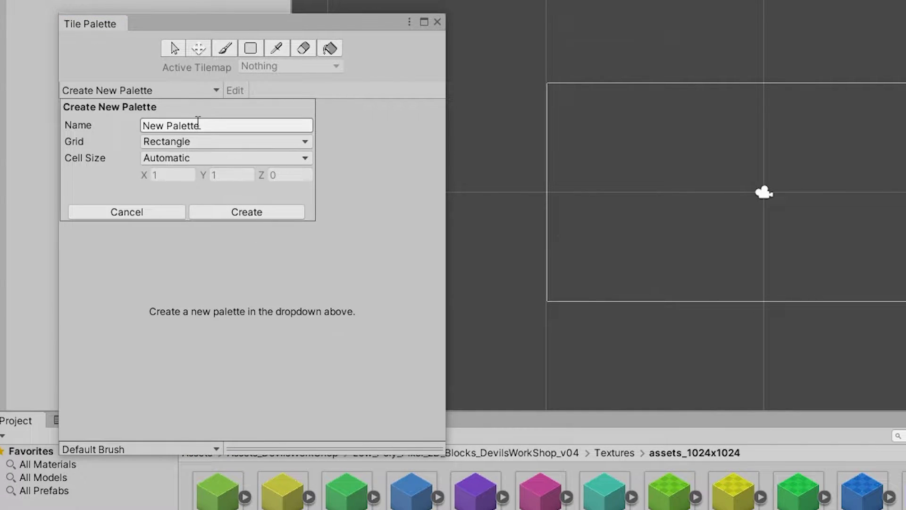
pyautogui.write('Isometric')
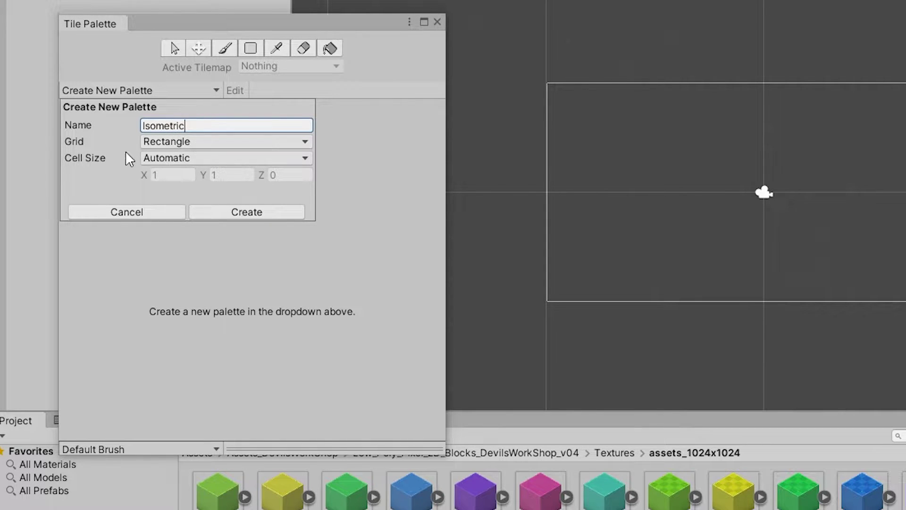
pyautogui.click(195, 143)
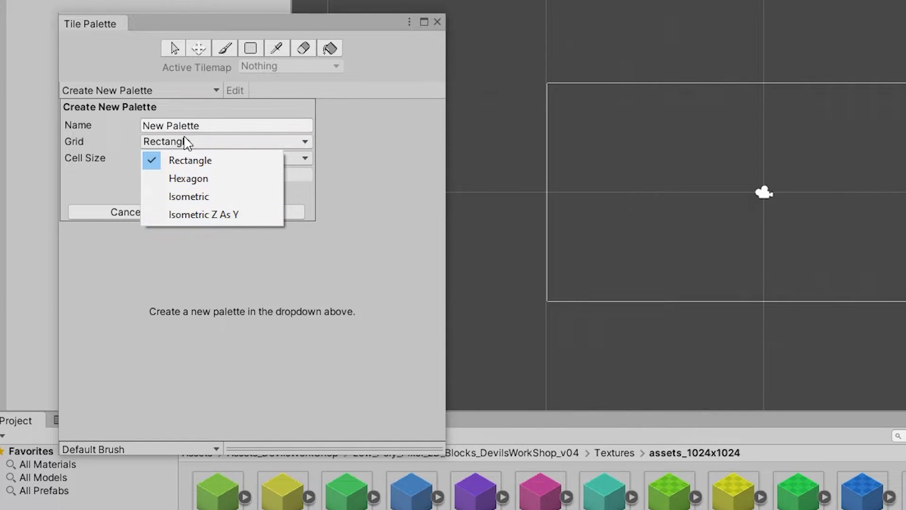
pyautogui.click(238, 210)
pyautogui.click(238, 211)
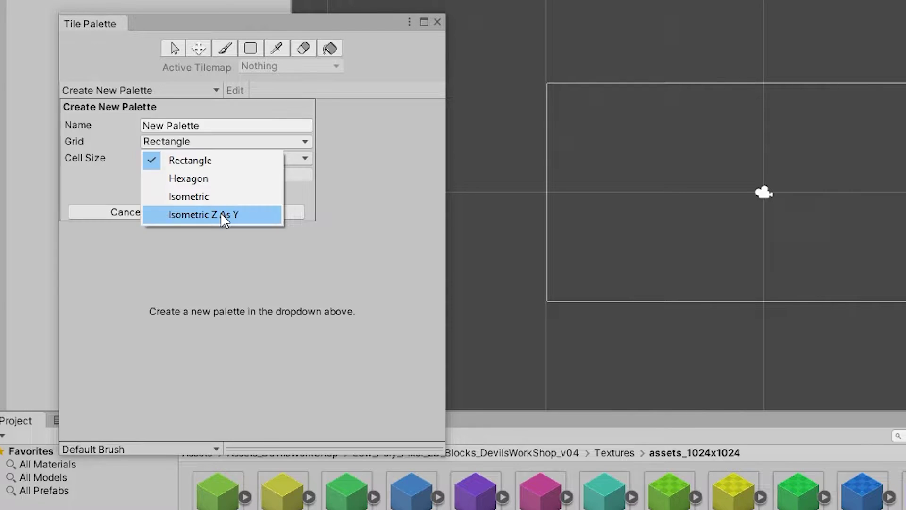
pyautogui.click(220, 212)
# Step: Try the Automatic cell size for the new palette and return it to Manual
pyautogui.click(223, 158)
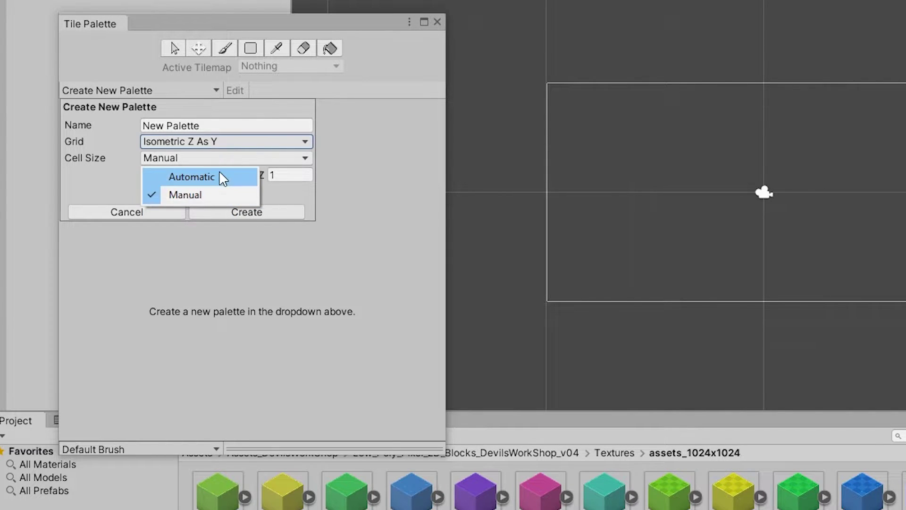
pyautogui.click(222, 182)
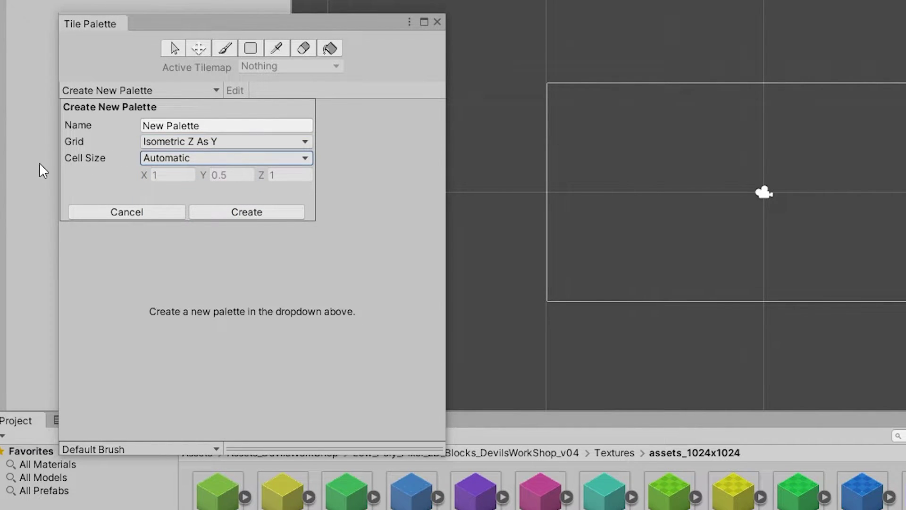
pyautogui.click(211, 157)
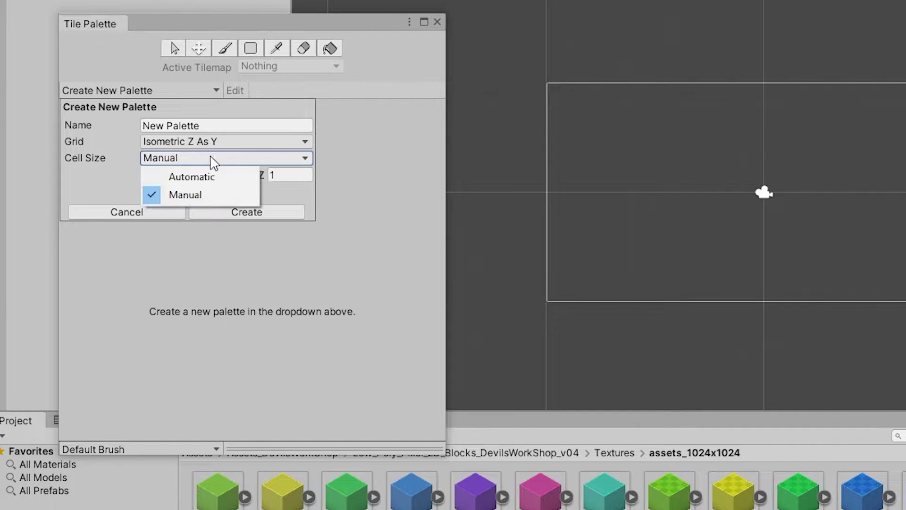
pyautogui.click(114, 163)
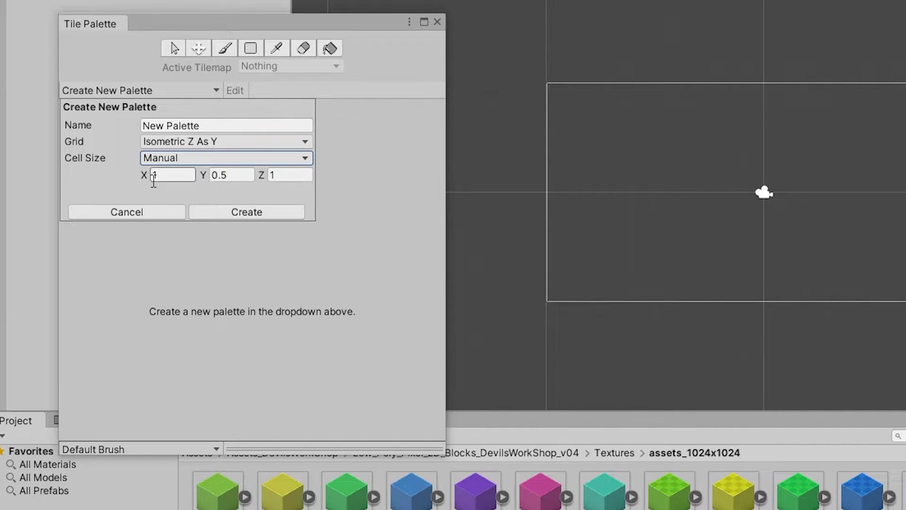
# Step: Set the new palette's cell size to Automatic and create the palette
pyautogui.click(202, 159)
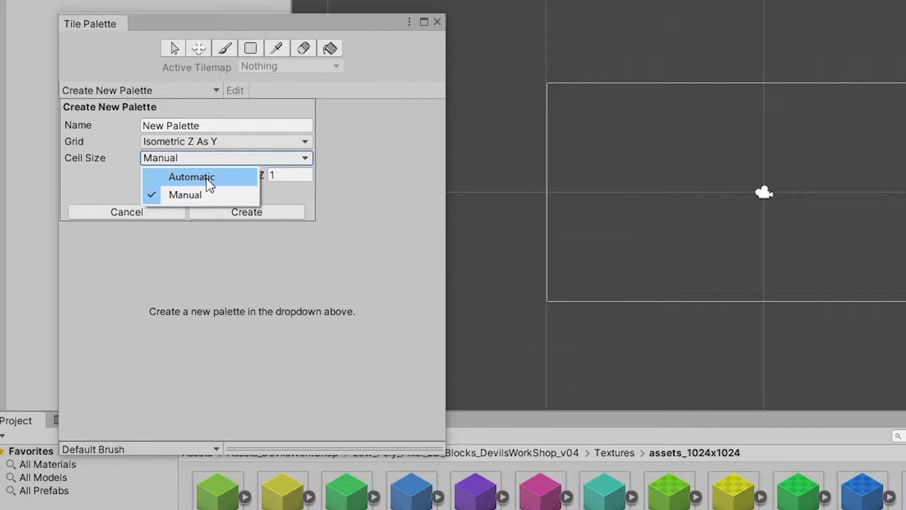
pyautogui.click(206, 174)
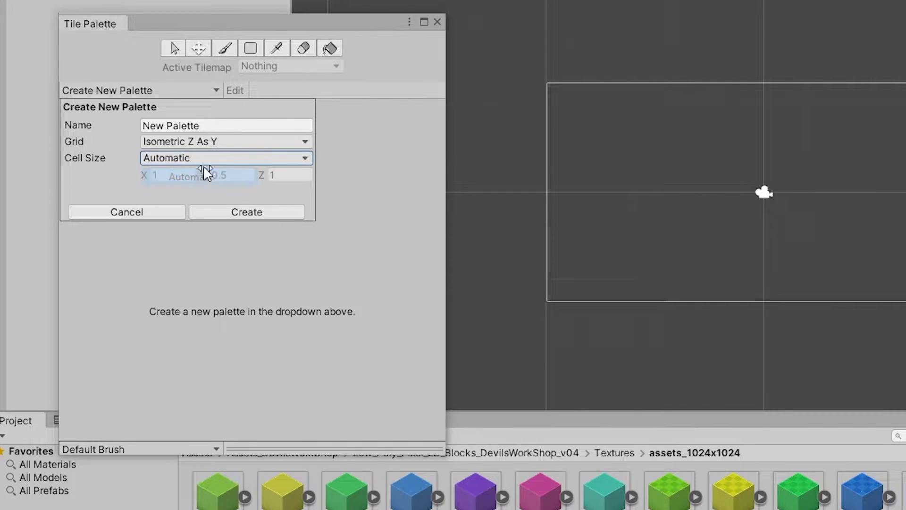
pyautogui.click(255, 214)
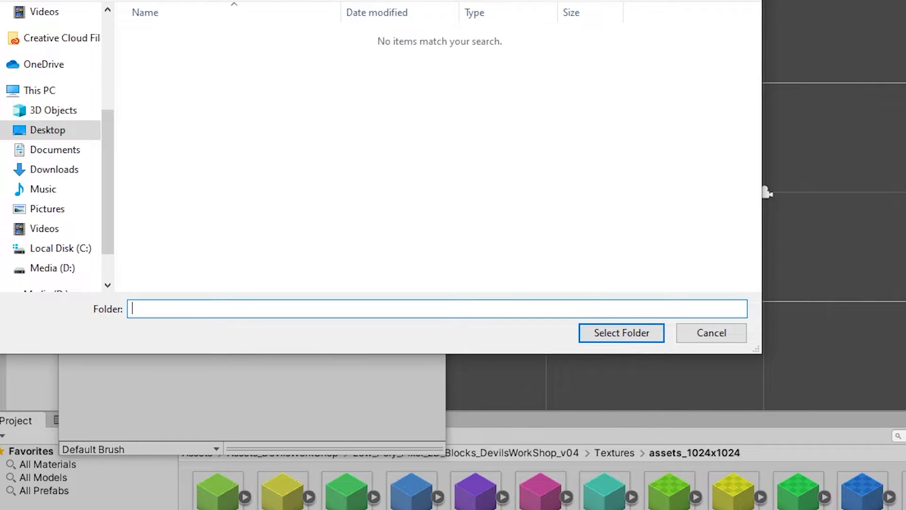
# Step: Make a folder named Palettes in the project's Assets folder and save the new palette into it
pyautogui.hotkey('alt', 'Up')
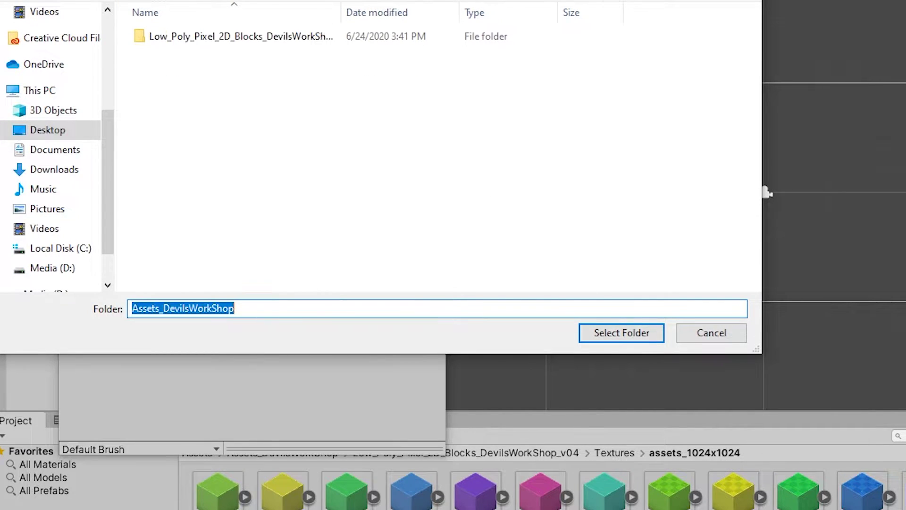
pyautogui.hotkey('alt', 'Up')
pyautogui.rightClick(249, 137)
pyautogui.moveTo(370, 360)
pyautogui.click(467, 362)
pyautogui.write('Palettes')
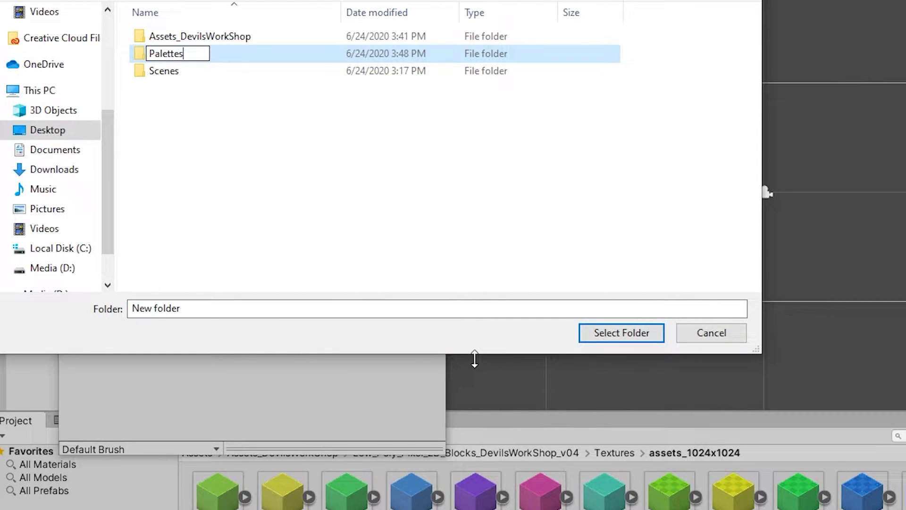
pyautogui.press('Return')
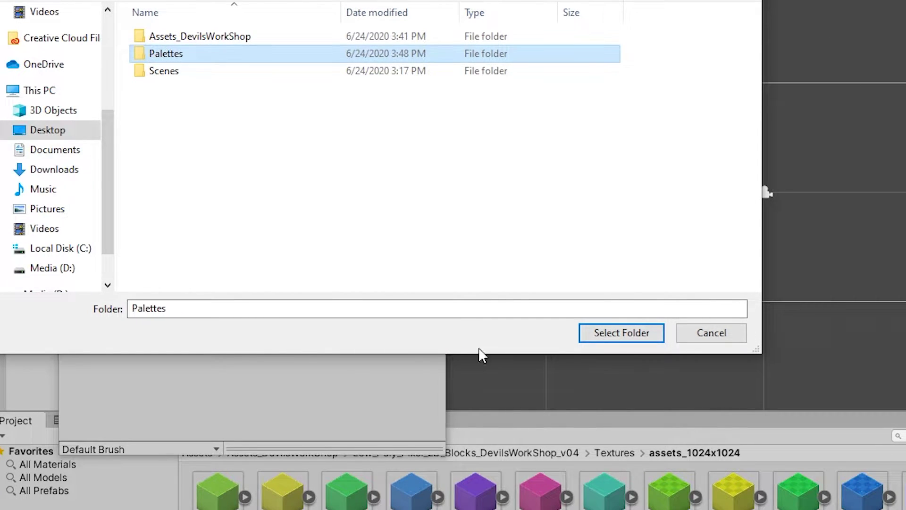
pyautogui.click(586, 338)
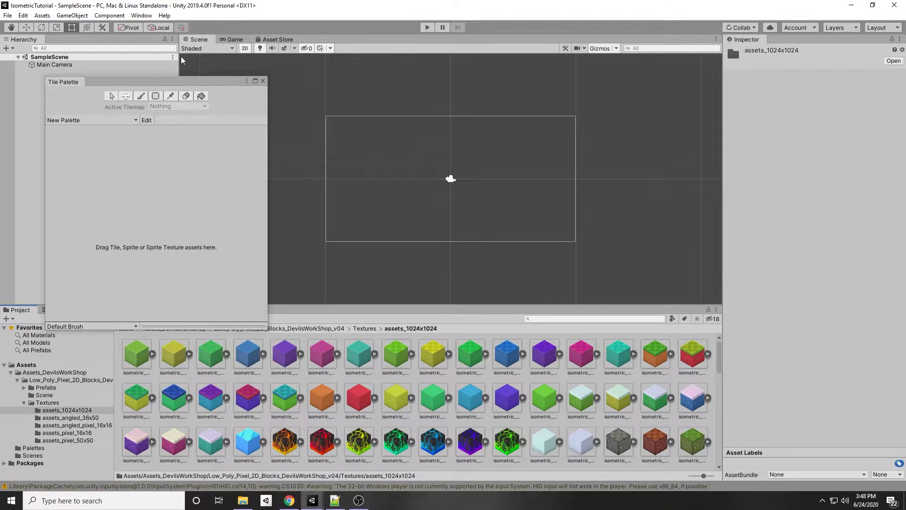
# Step: Select the grass-topped stone block isometric_0053, the wooden crate and the grey stone brick textures together in assets_1024x1024
pyautogui.moveTo(176, 84)
pyautogui.mouseDown()
pyautogui.moveTo(219, 60)
pyautogui.moveTo(179, 74)
pyautogui.mouseUp()
pyautogui.scroll(-4, 374, 426)
pyautogui.scroll(-2, 373, 424)
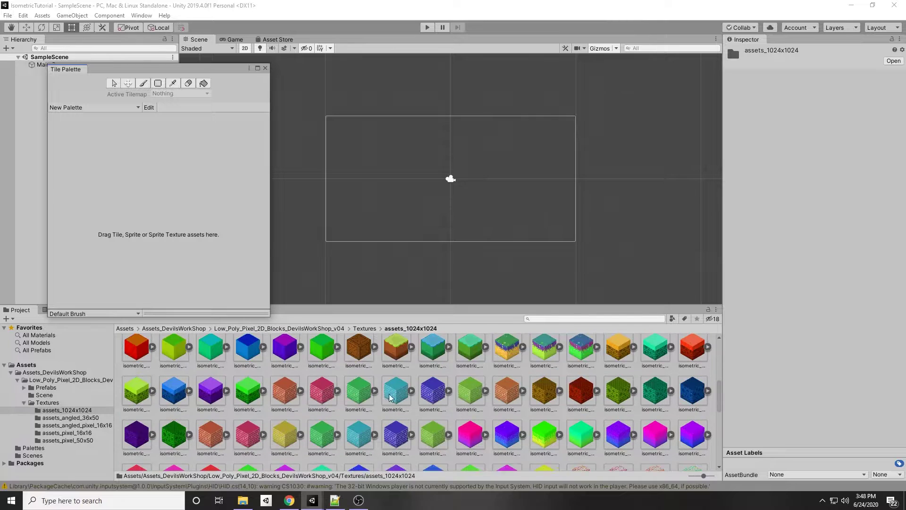
pyautogui.scroll(3, 374, 424)
pyautogui.click(328, 396)
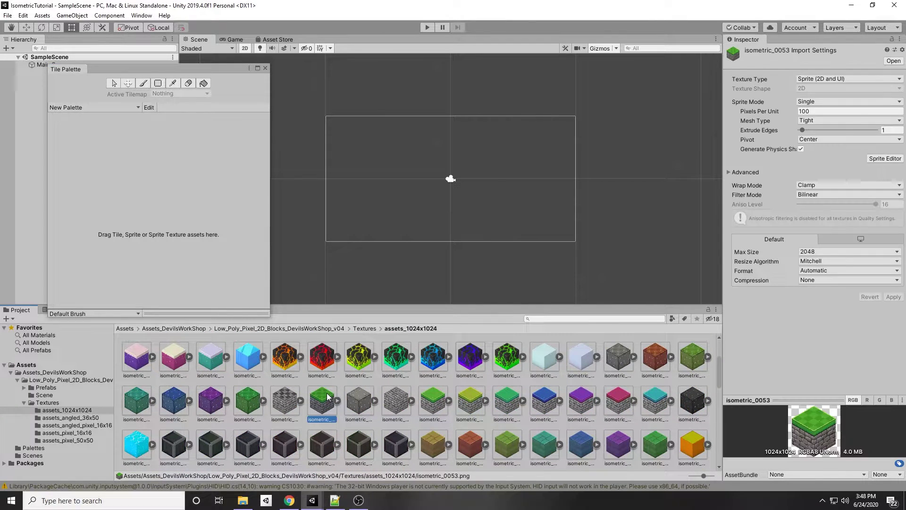
pyautogui.scroll(-1, 324, 401)
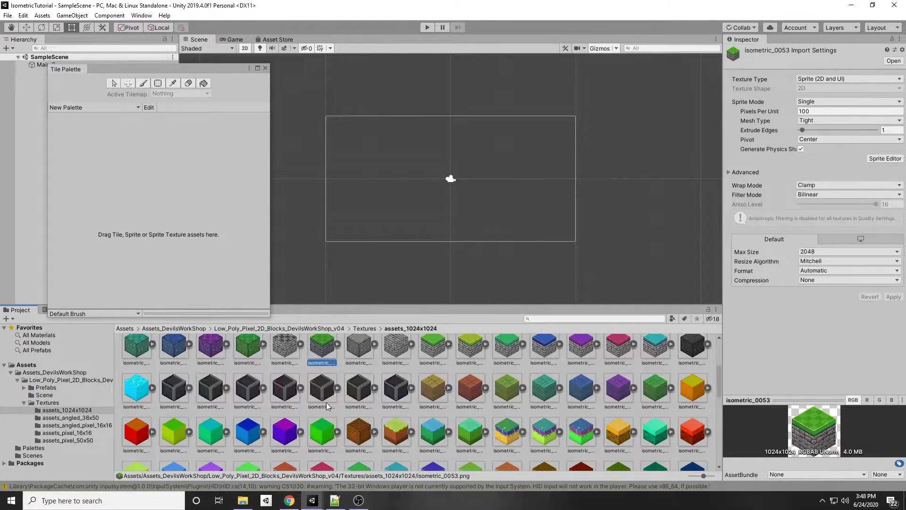
pyautogui.keyDown('ctrl'); pyautogui.click(360, 435); pyautogui.keyUp('ctrl')
pyautogui.scroll(1, 352, 406)
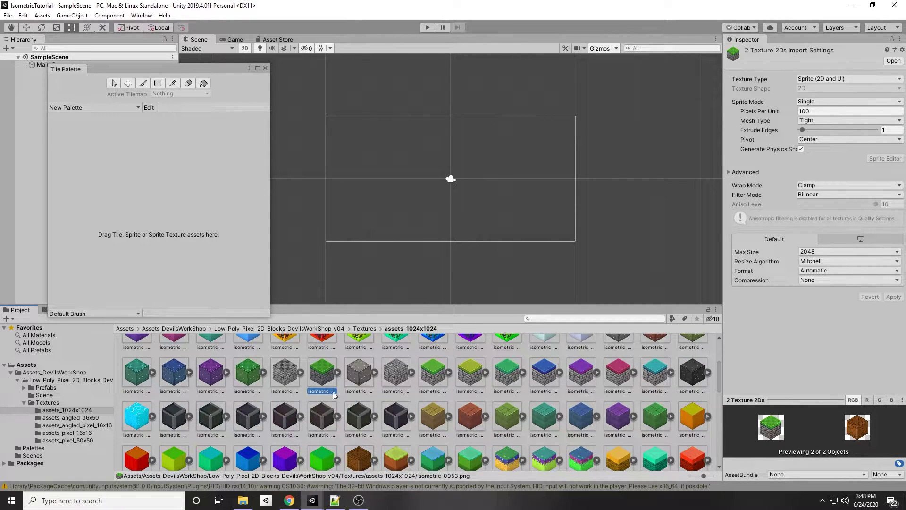
pyautogui.scroll(-1, 329, 429)
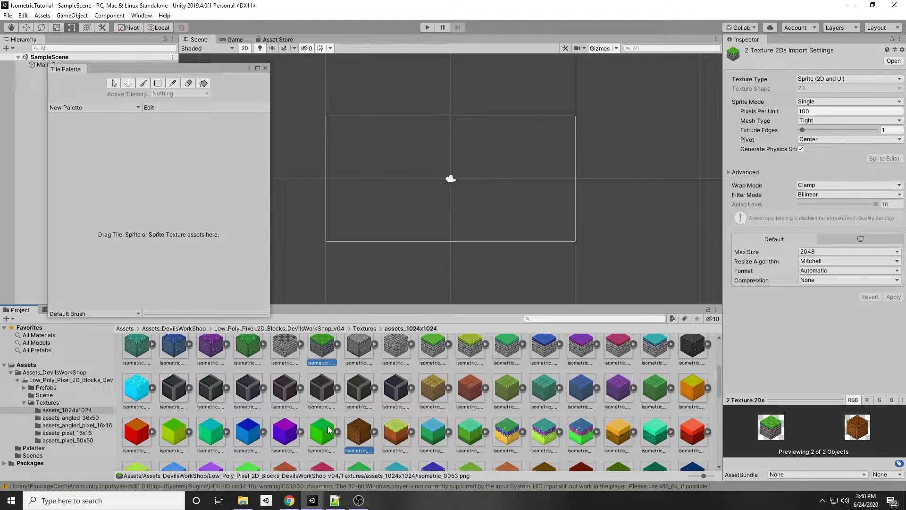
pyautogui.scroll(1, 329, 427)
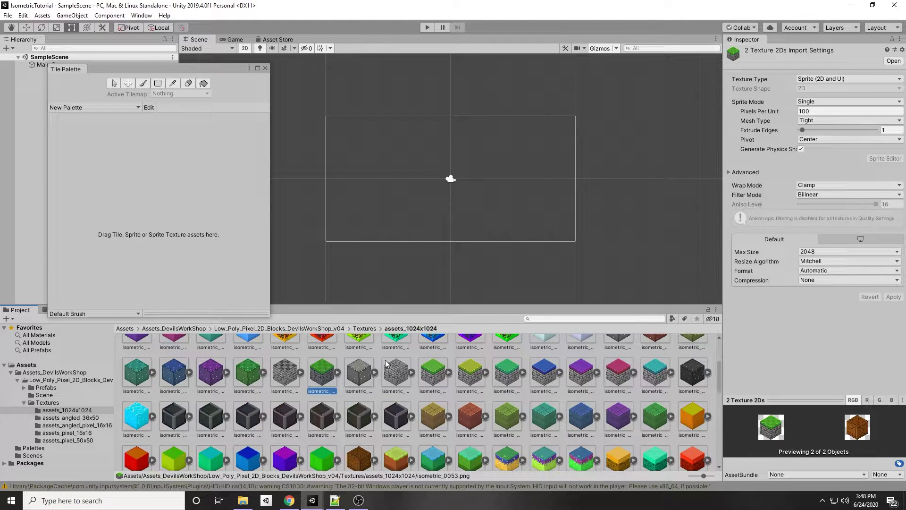
pyautogui.keyDown('ctrl'); pyautogui.click(398, 374); pyautogui.keyUp('ctrl')
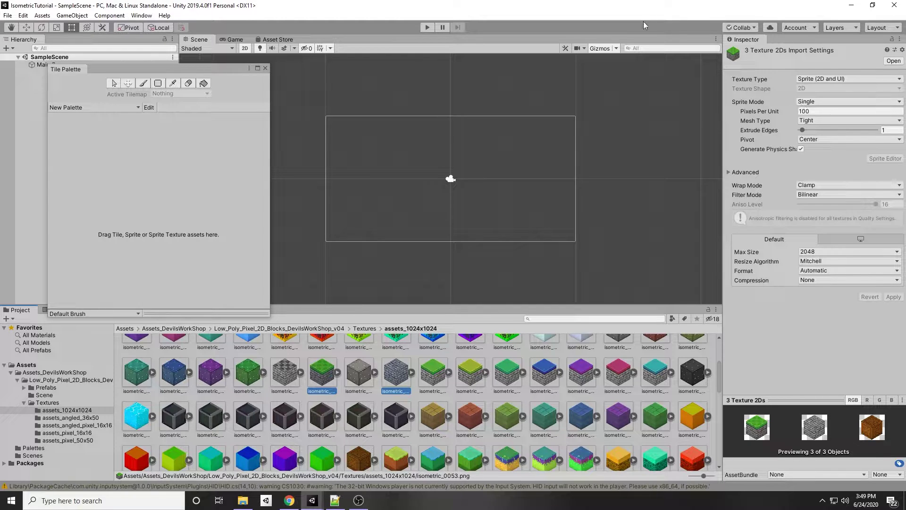
# Step: Set the three block textures to 1024 Pixels Per Unit and a Max Size of 64, and apply the import settings
pyautogui.moveTo(721, 68); pyautogui.dragTo(547, 111)
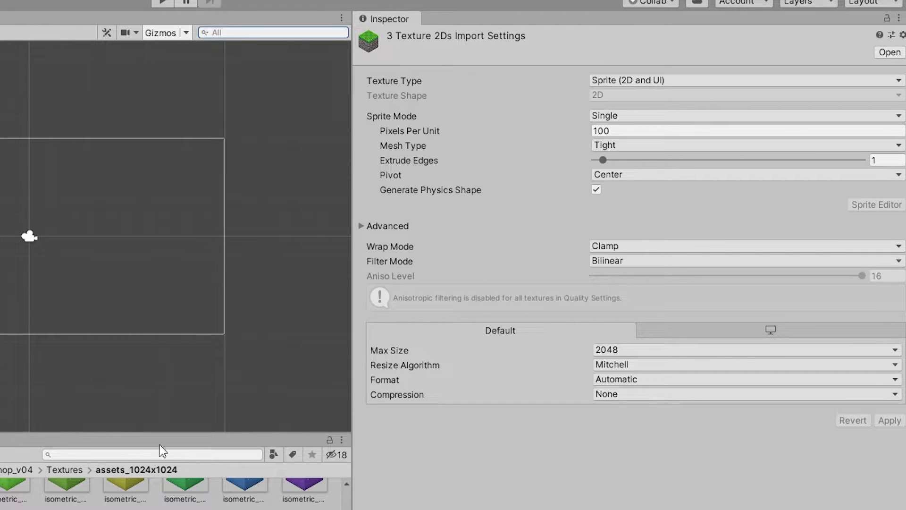
pyautogui.click(619, 126)
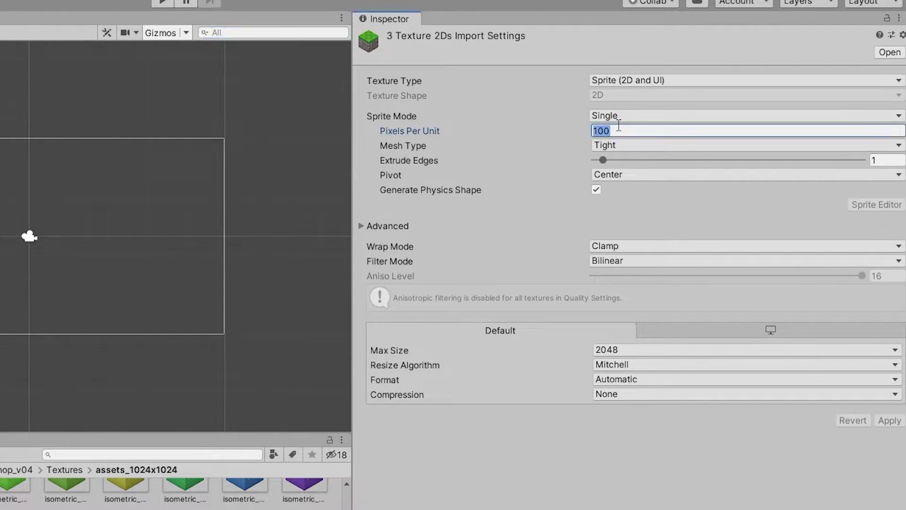
pyautogui.write('10')
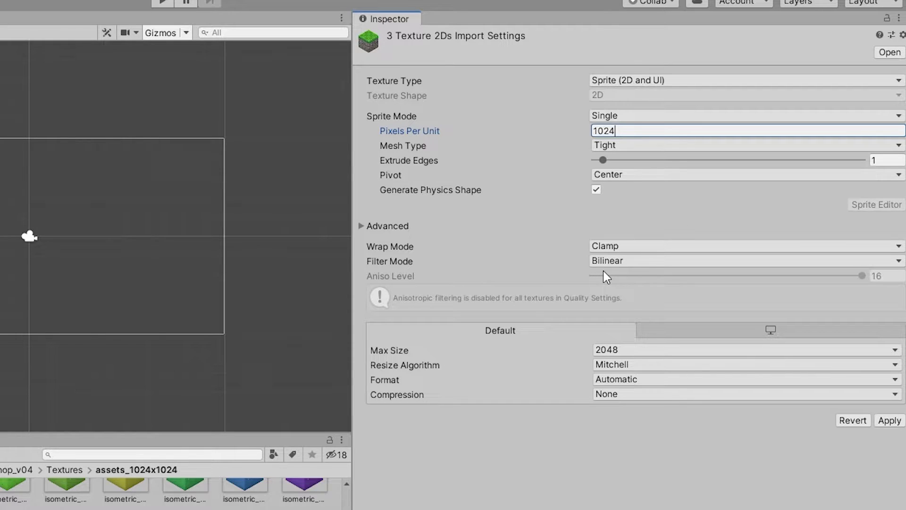
pyautogui.click(627, 353)
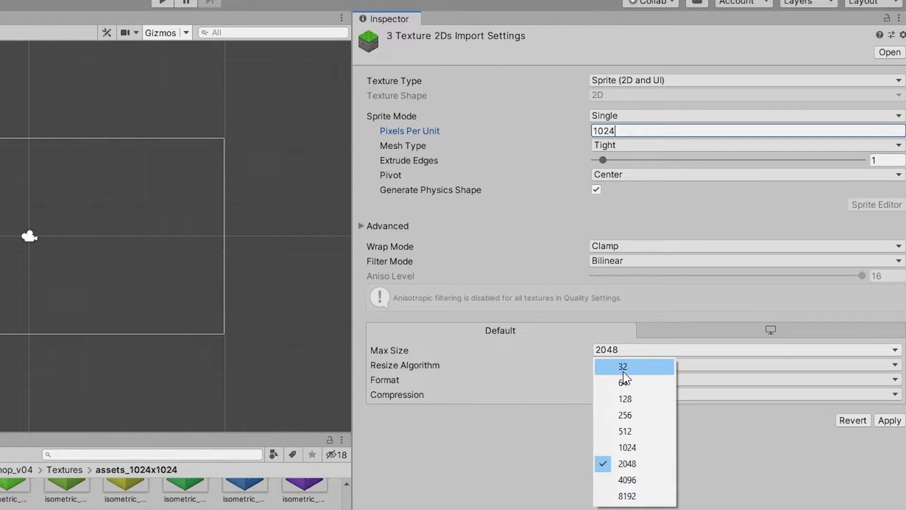
pyautogui.click(625, 382)
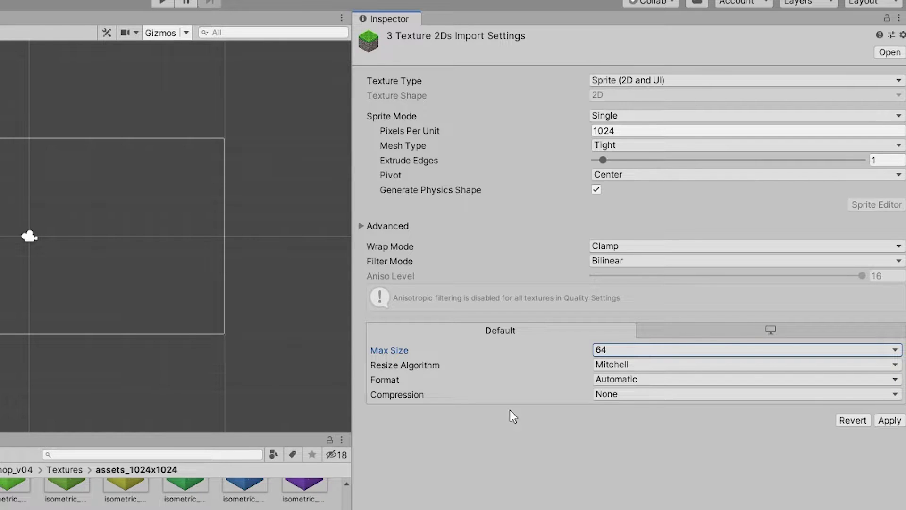
pyautogui.click(881, 421)
pyautogui.click(889, 419)
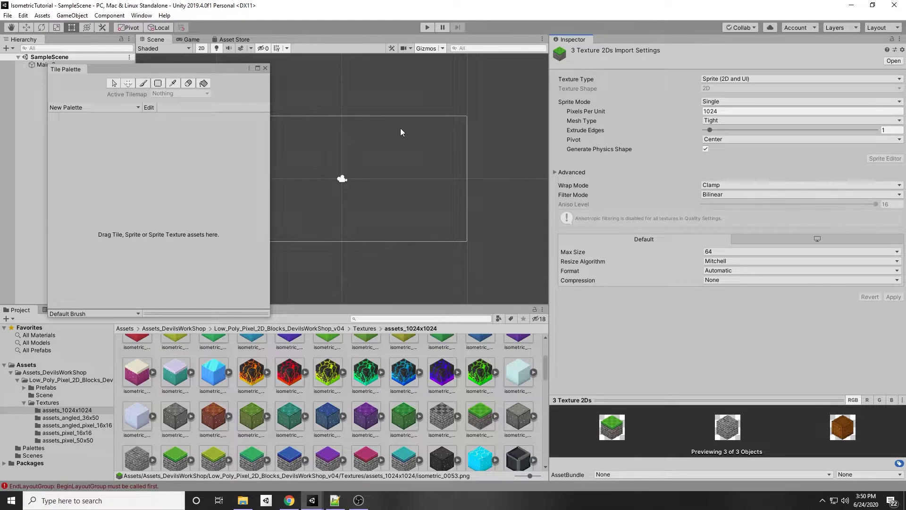
# Step: Add the three selected block textures to the tile palette
pyautogui.scroll(1, 340, 380)
pyautogui.scroll(-8, 339, 381)
pyautogui.scroll(5, 359, 405)
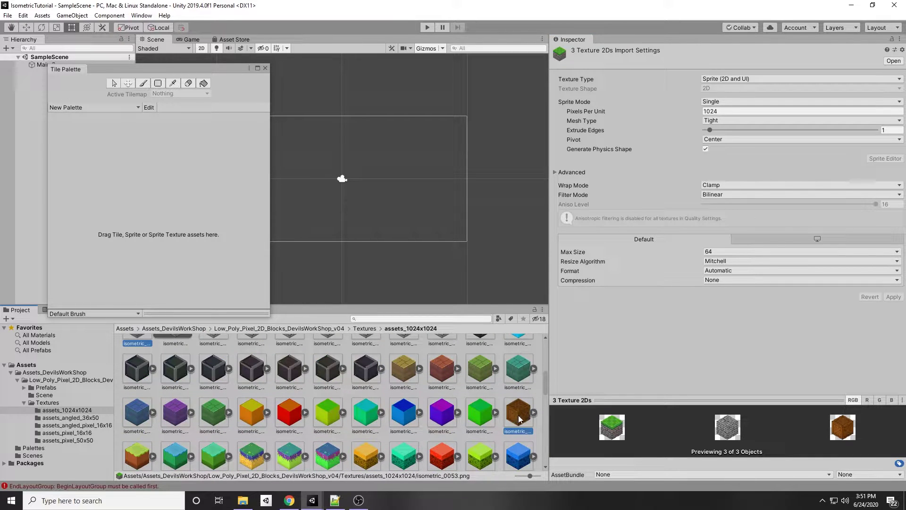
pyautogui.moveTo(517, 419); pyautogui.dragTo(136, 227)
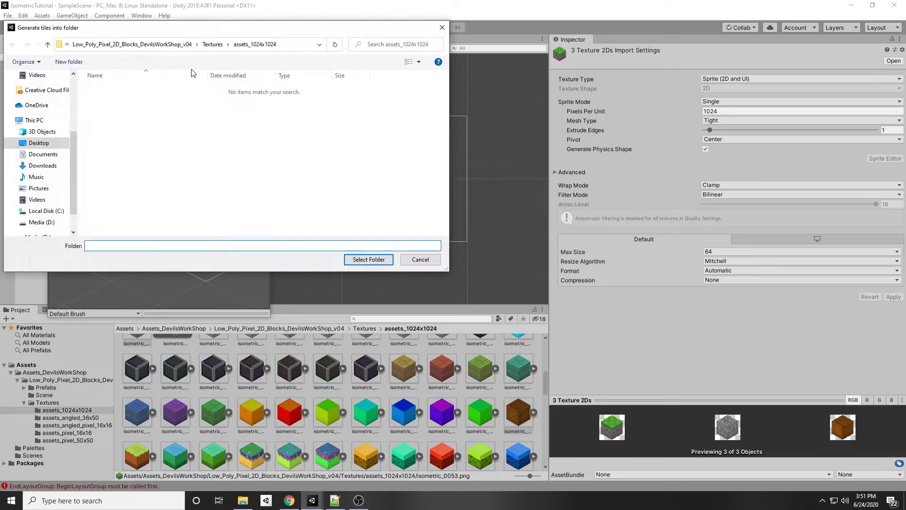
# Step: Make a folder named bitmap inside assets_1024x1024 and generate the palette's tiles into it
pyautogui.rightClick(163, 168)
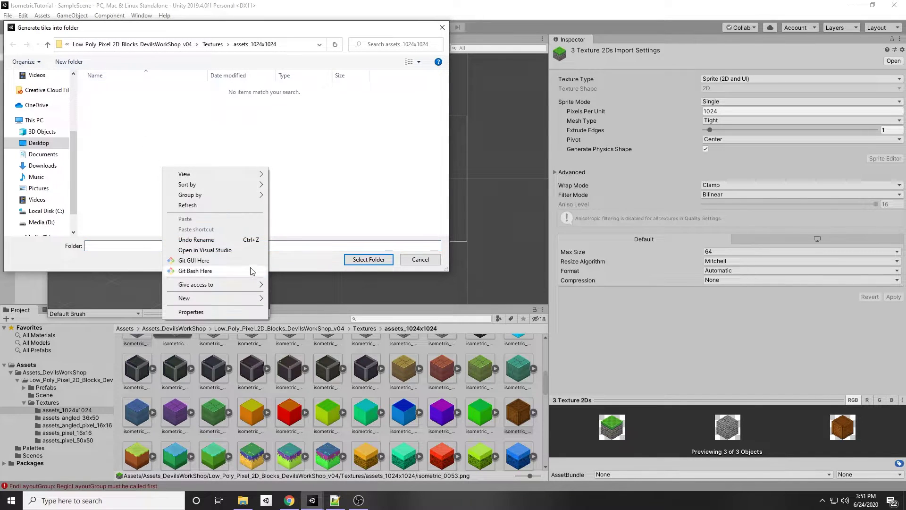
pyautogui.moveTo(255, 298)
pyautogui.click(285, 300)
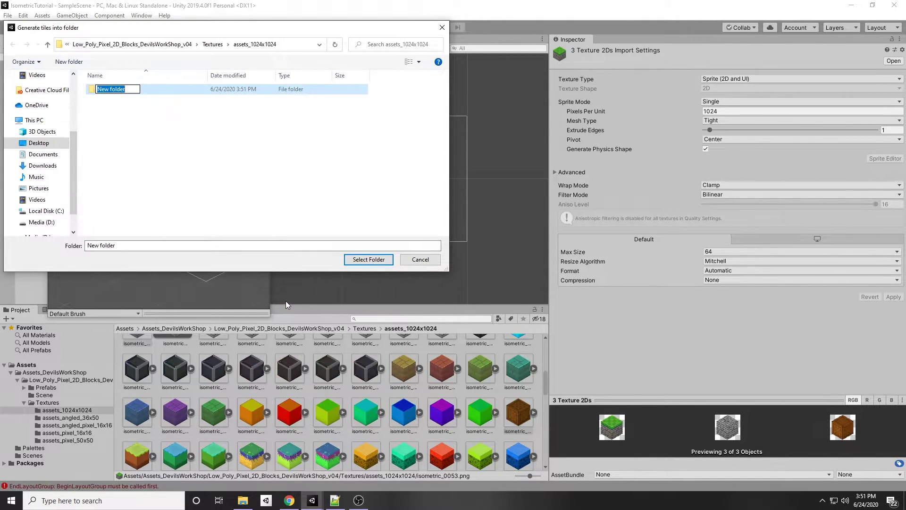
pyautogui.write('bitmap')
pyautogui.press('Return')
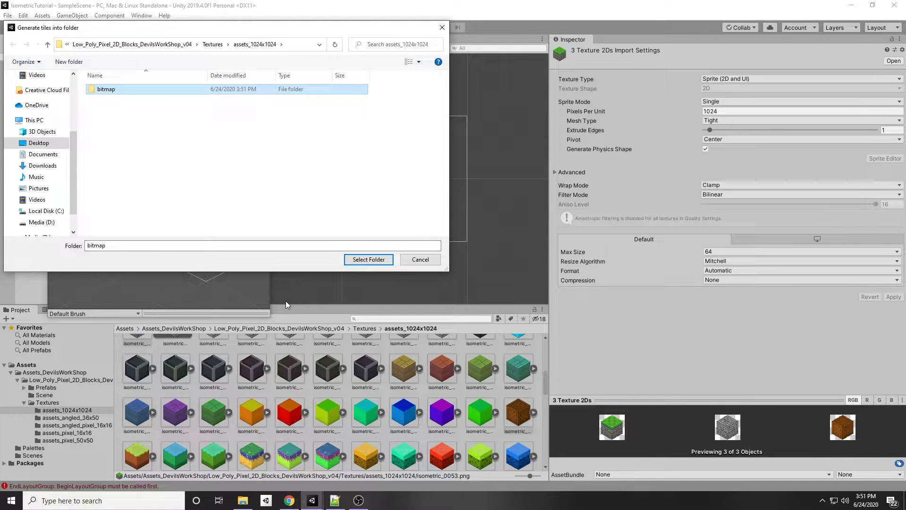
pyautogui.press('Return')
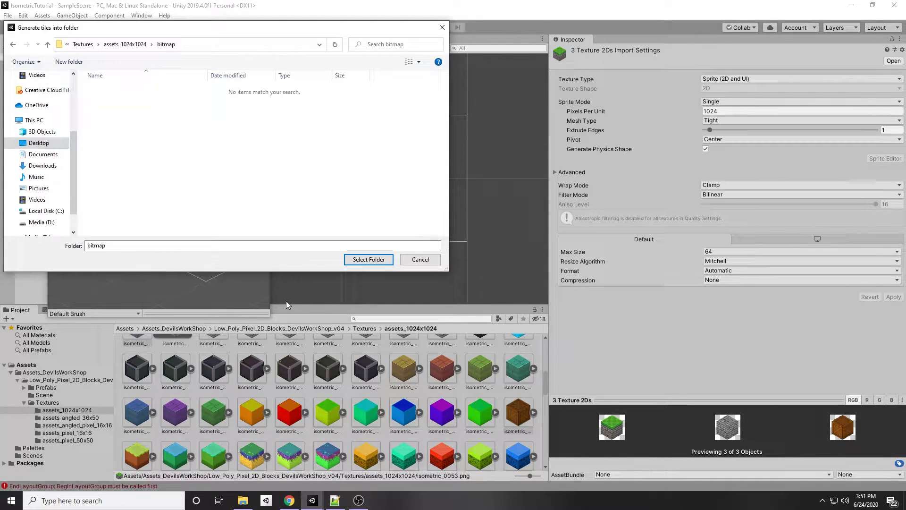
pyautogui.click(364, 260)
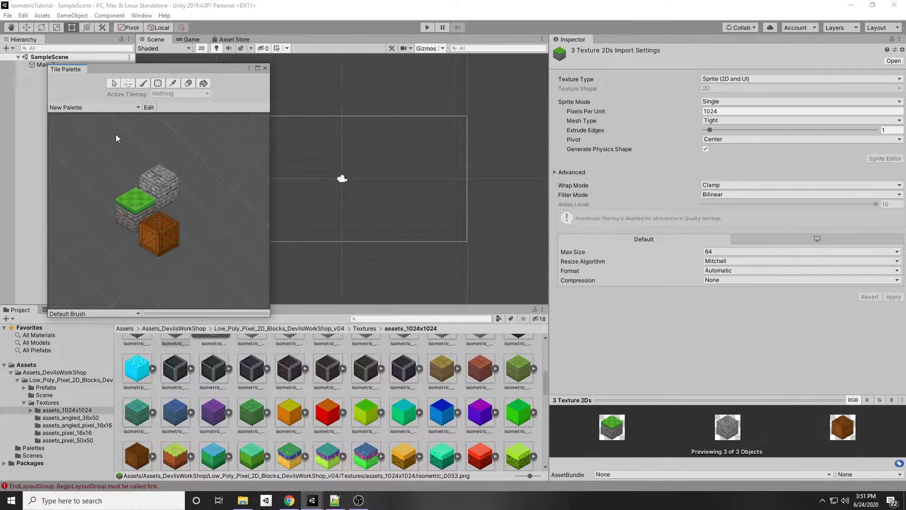
# Step: Try a Max Size of 2048 for the three block textures and apply it to compare the tiles in the palette
pyautogui.click(165, 184)
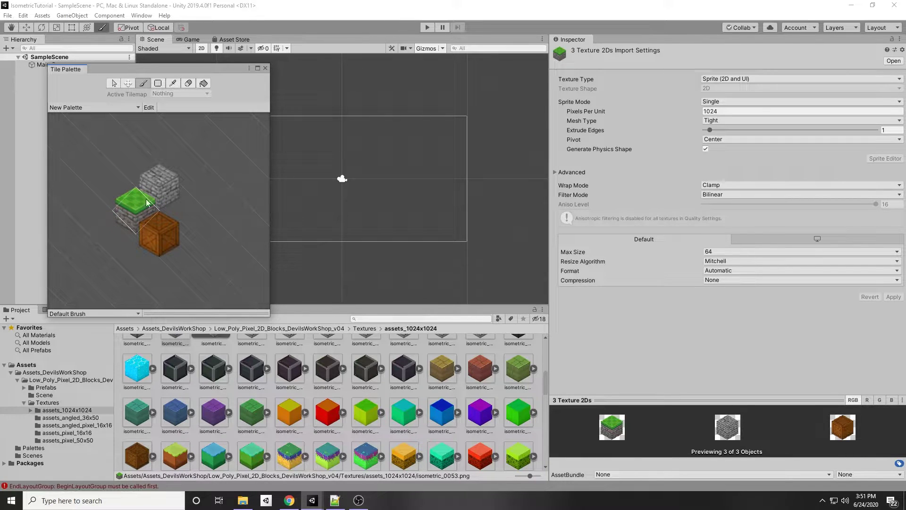
pyautogui.click(737, 252)
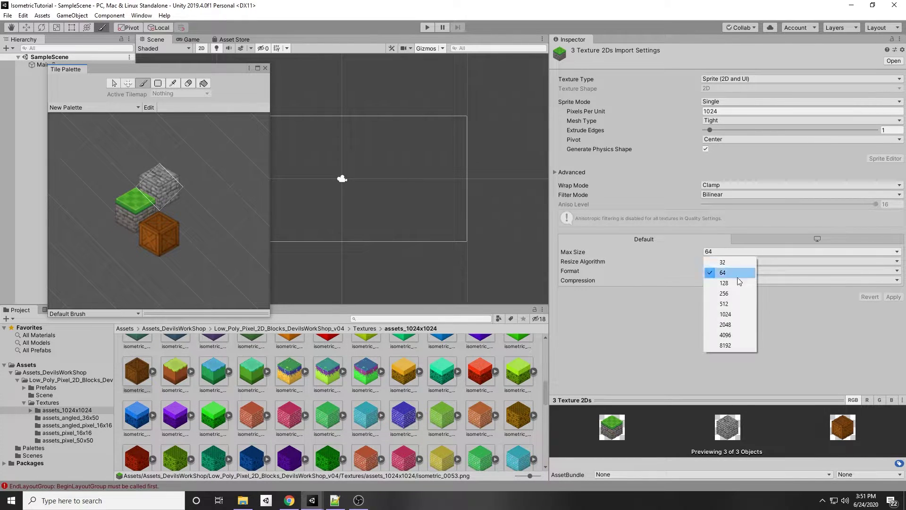
pyautogui.click(746, 348)
pyautogui.click(745, 251)
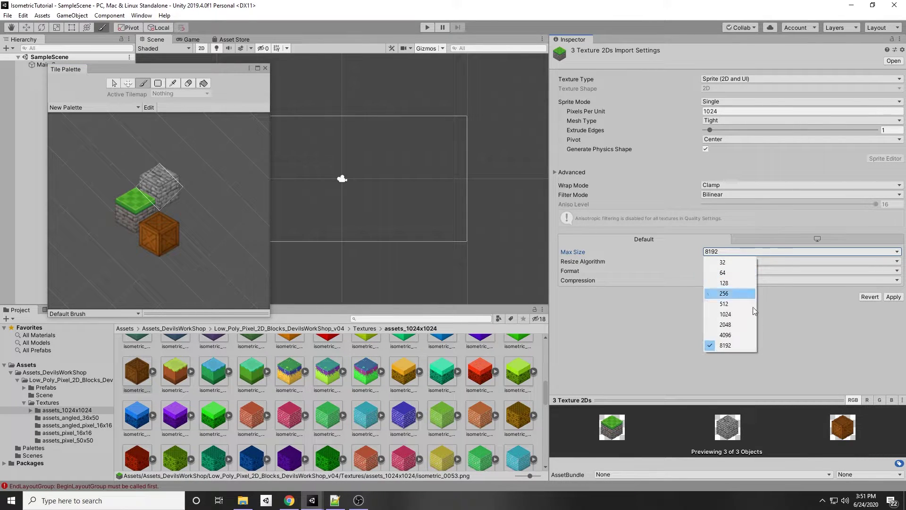
pyautogui.click(736, 325)
pyautogui.click(888, 296)
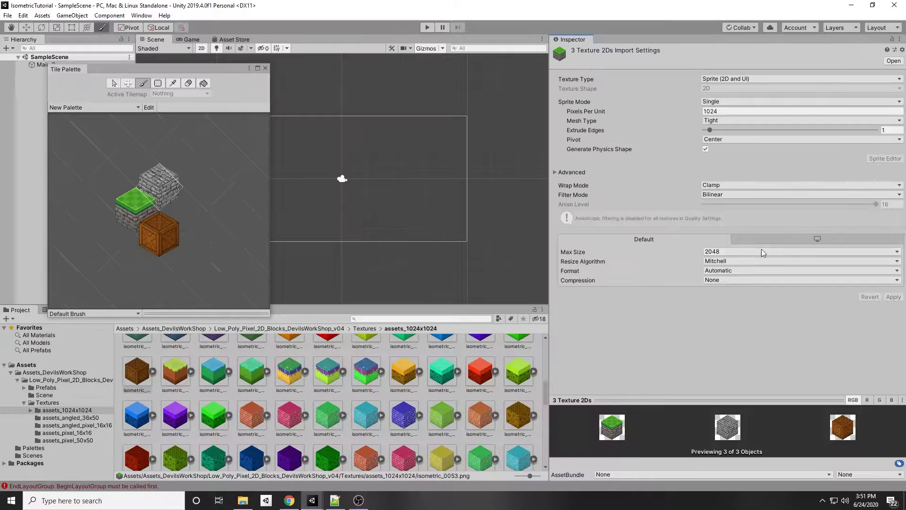
# Step: Lower the Max Size of the three block textures again and apply the import settings
pyautogui.click(743, 251)
pyautogui.click(729, 281)
pyautogui.click(828, 252)
pyautogui.click(810, 269)
pyautogui.click(893, 296)
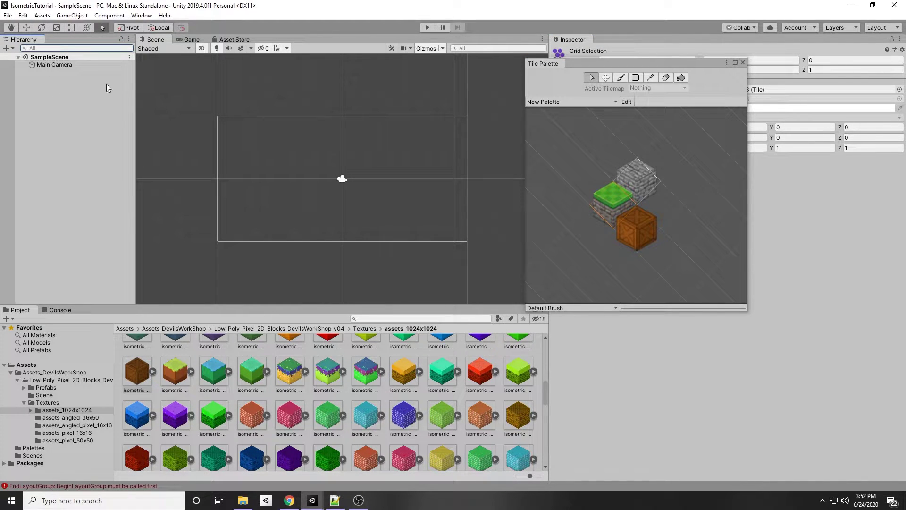
# Step: Add an Isometric Z As Y Tilemap to the SampleScene hierarchy
pyautogui.rightClick(63, 105)
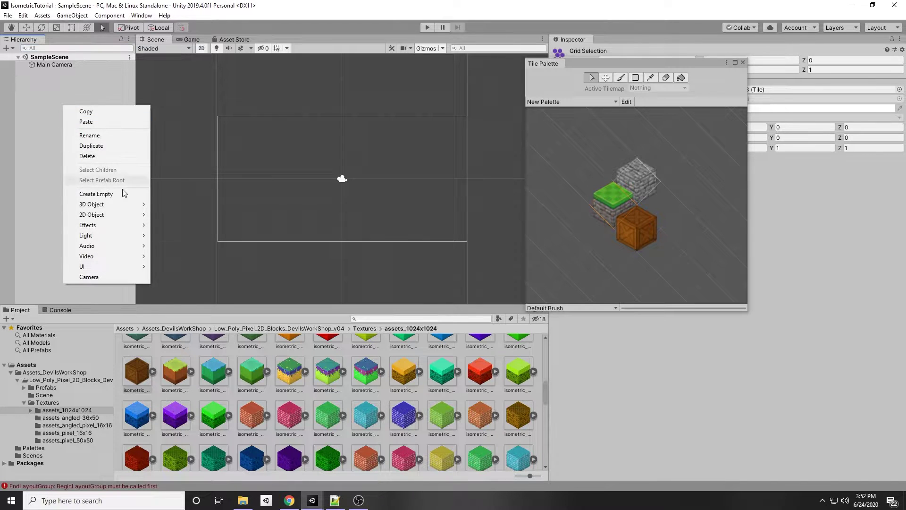
pyautogui.moveTo(128, 220)
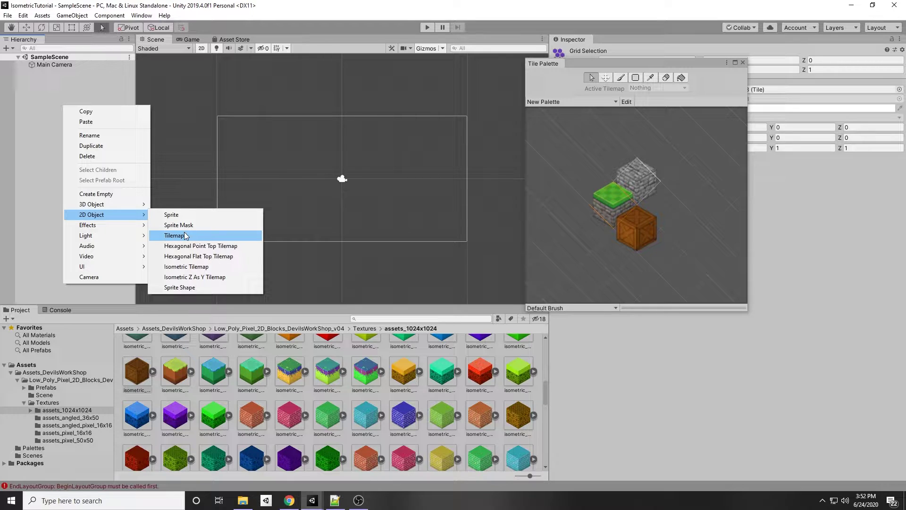
pyautogui.click(198, 277)
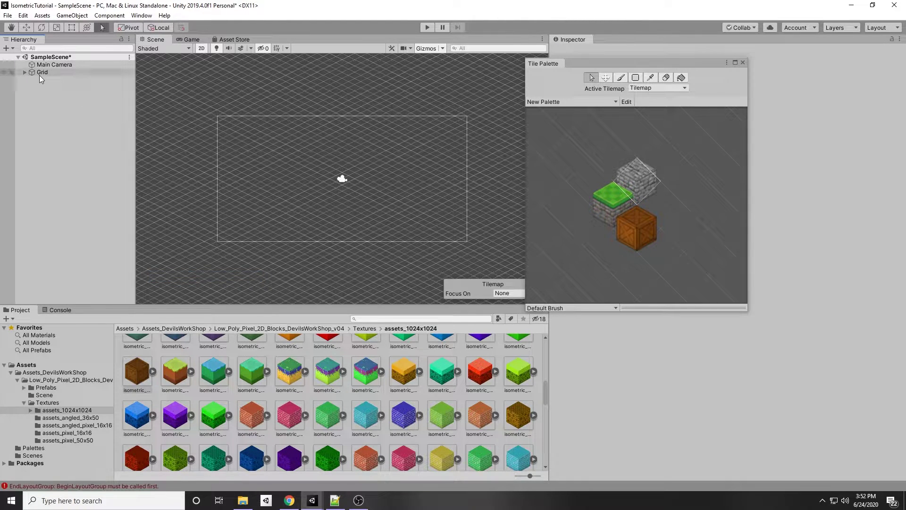
# Step: Dock the Game view beside the Scene view and set its aspect ratio to 16:9
pyautogui.doubleClick(40, 73)
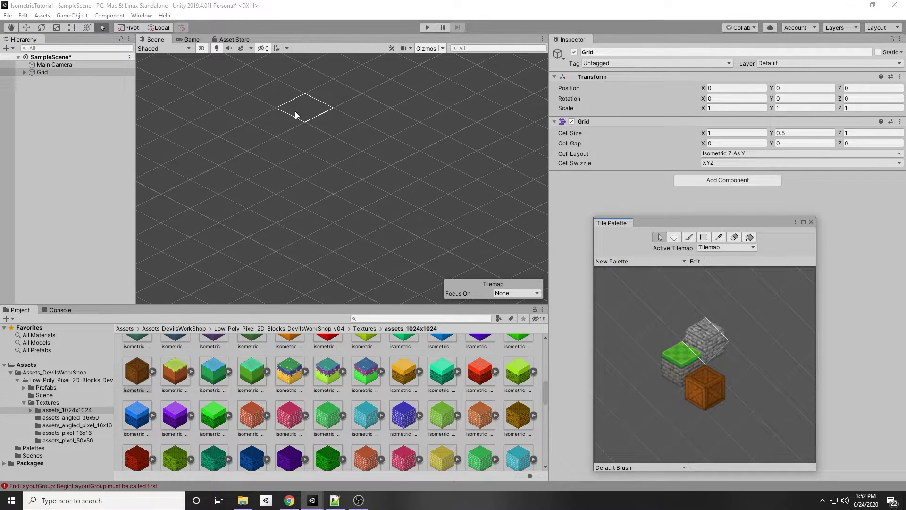
pyautogui.moveTo(193, 40); pyautogui.dragTo(661, 171)
pyautogui.moveTo(496, 155); pyautogui.dragTo(418, 118)
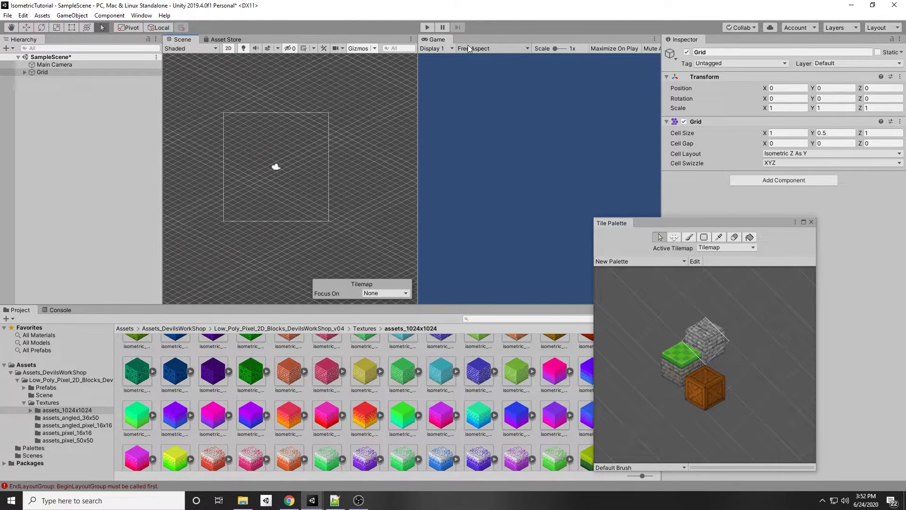
pyautogui.click(469, 50)
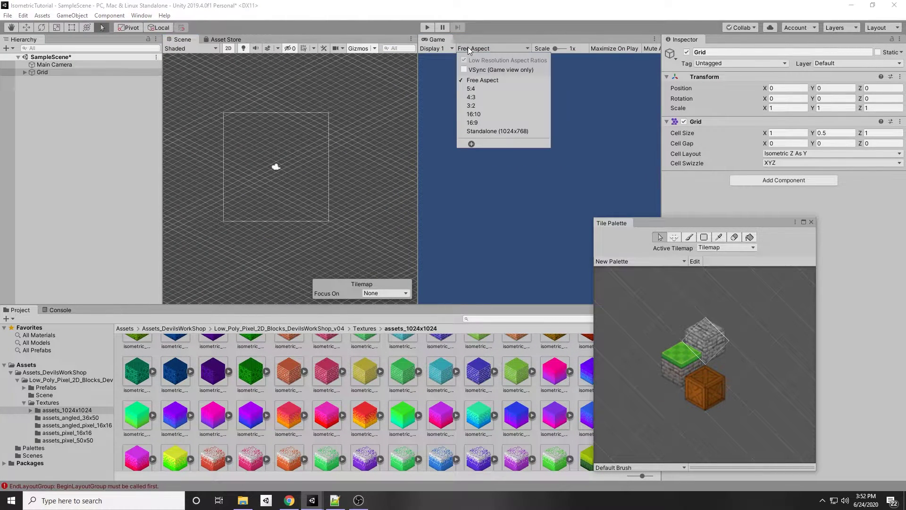
pyautogui.click(488, 123)
pyautogui.moveTo(299, 202); pyautogui.dragTo(365, 184, button='middle')
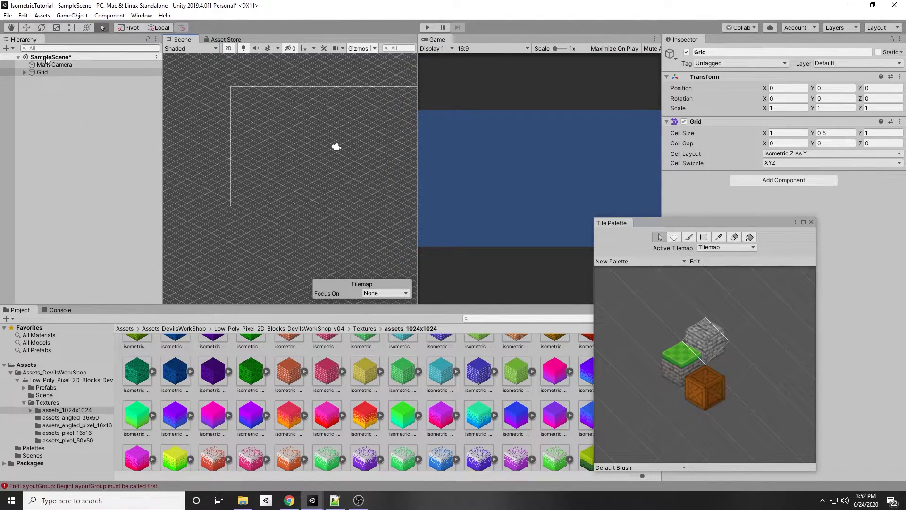
# Step: Select the Tilemap under Grid, move the Tile Palette clear of the Inspector, and ready the paint brush with the grey stone block
pyautogui.click(24, 72)
pyautogui.click(49, 80)
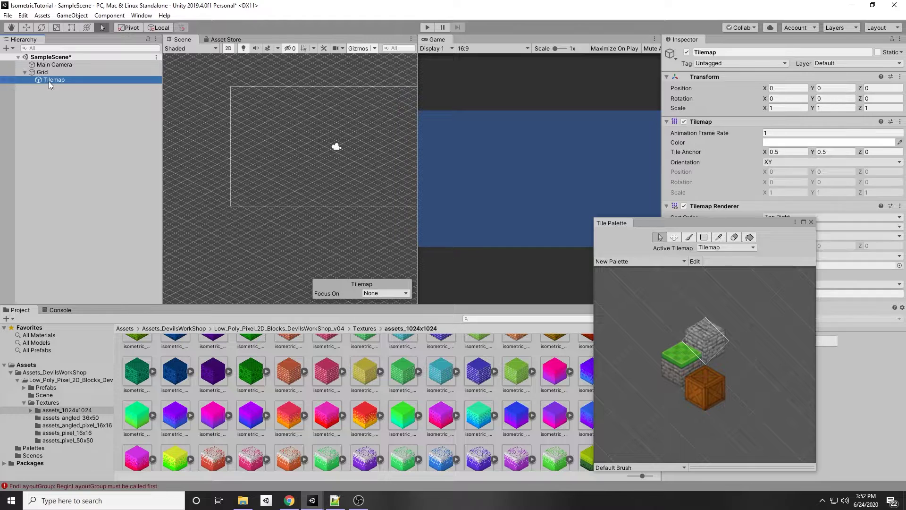
pyautogui.moveTo(717, 224); pyautogui.dragTo(141, 185)
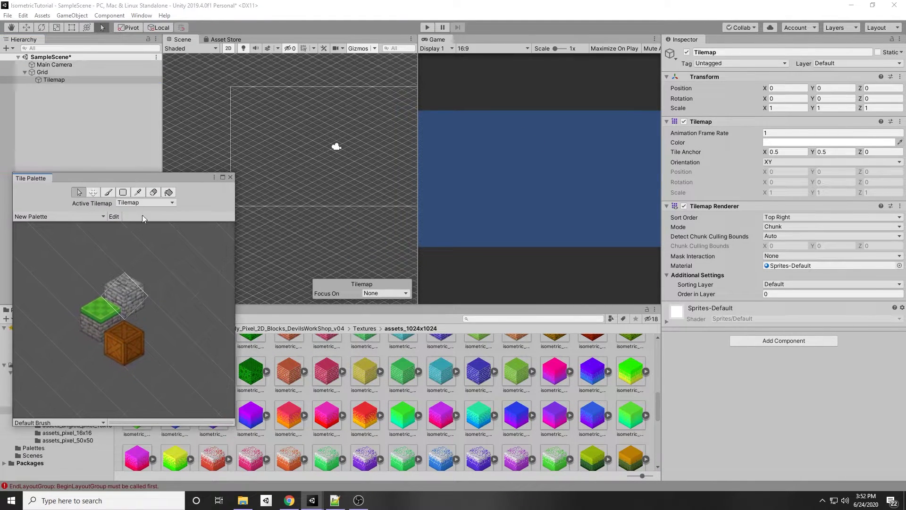
pyautogui.click(122, 300)
pyautogui.moveTo(313, 162); pyautogui.dragTo(278, 196, button='middle')
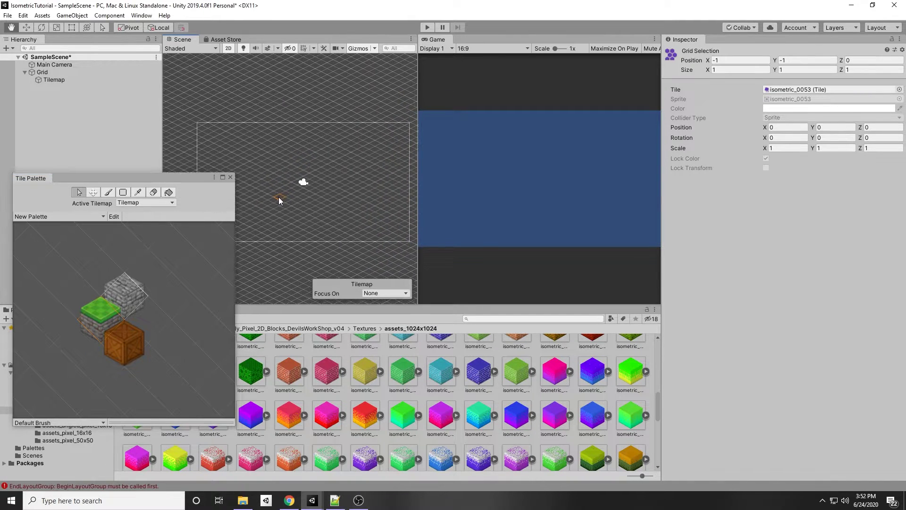
pyautogui.click(109, 192)
pyautogui.scroll(2, 280, 196)
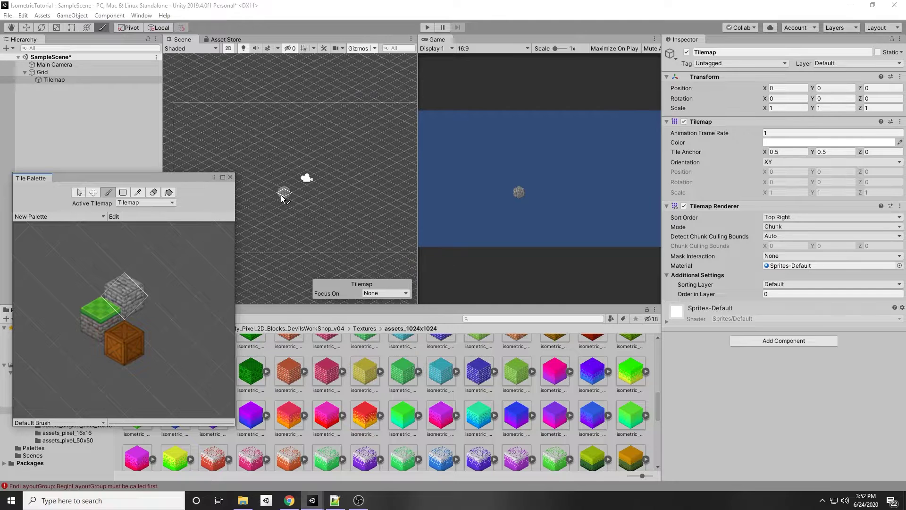
# Step: Paint a connected patch of grass-topped block tiles in the Scene near the camera
pyautogui.click(100, 309)
pyautogui.scroll(1, 293, 185)
pyautogui.moveTo(293, 186); pyautogui.dragTo(323, 184, button='middle')
pyautogui.scroll(-1, 323, 185)
pyautogui.click(324, 188)
pyautogui.moveTo(307, 202)
pyautogui.mouseDown()
pyautogui.moveTo(315, 192)
pyautogui.moveTo(291, 198)
pyautogui.moveTo(313, 210)
pyautogui.moveTo(340, 194)
pyautogui.moveTo(330, 190)
pyautogui.mouseUp()
pyautogui.scroll(10, 313, 204)
pyautogui.scroll(-8, 358, 264)
pyautogui.moveTo(359, 264)
pyautogui.mouseDown(button='middle')
pyautogui.moveTo(301, 269)
pyautogui.moveTo(362, 262)
pyautogui.mouseUp(button='middle')
pyautogui.scroll(10, 300, 262)
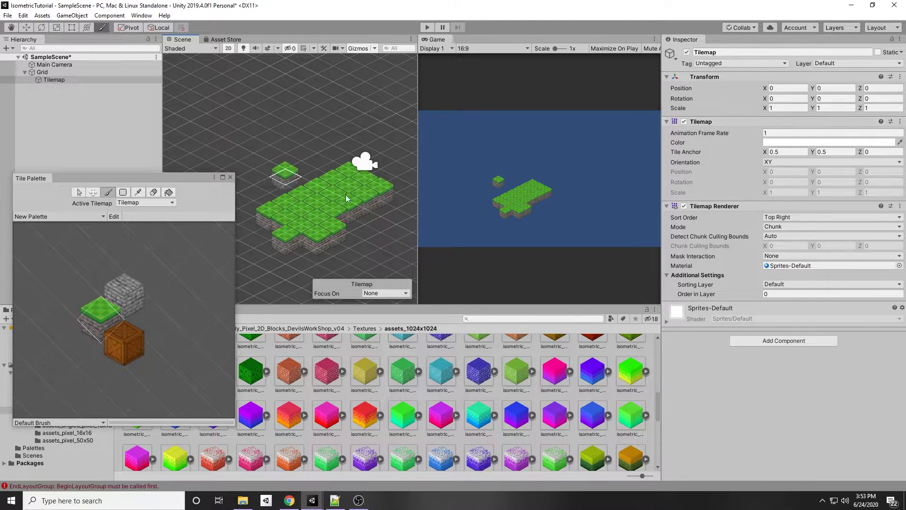
pyautogui.scroll(6, 368, 236)
pyautogui.moveTo(351, 239); pyautogui.dragTo(371, 243, button='middle')
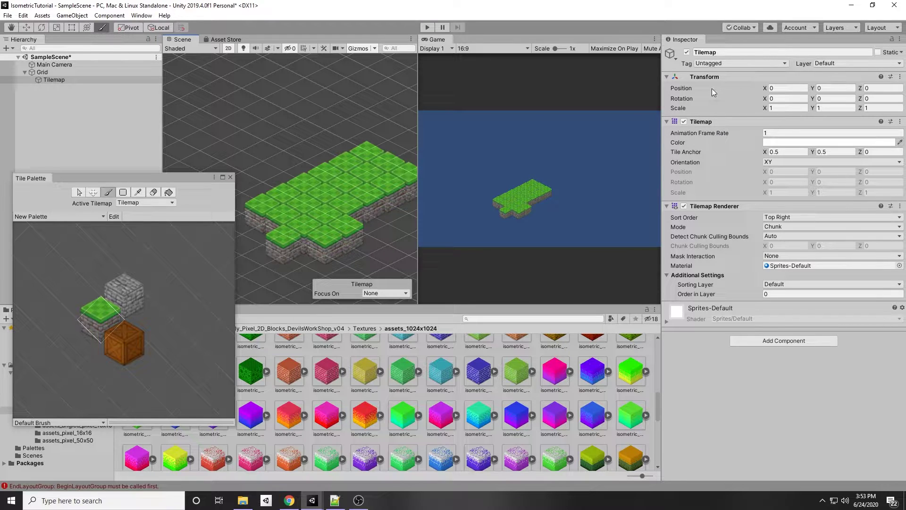
# Step: Set the Grid's Cell Gap X to -0.1 to close the spacing between the blocks
pyautogui.click(81, 72)
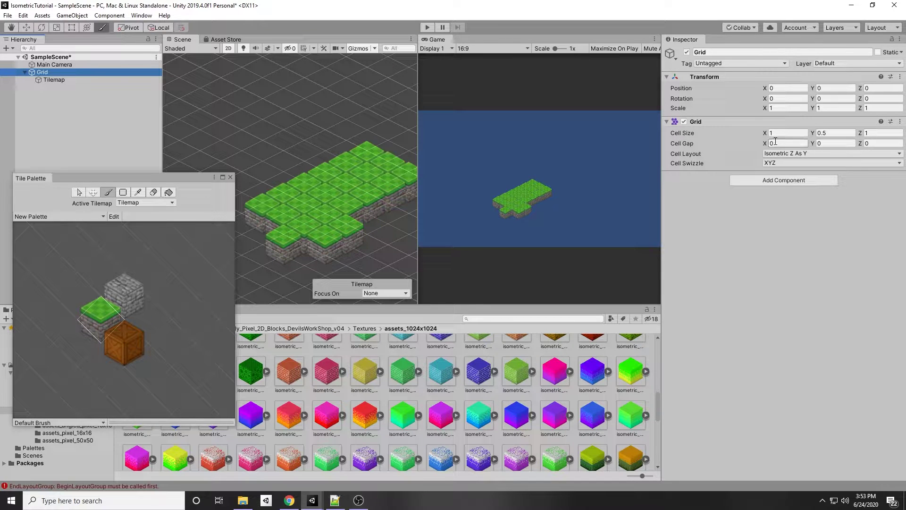
pyautogui.moveTo(766, 143); pyautogui.dragTo(768, 144)
pyautogui.hotkey('ctrl', 'z')
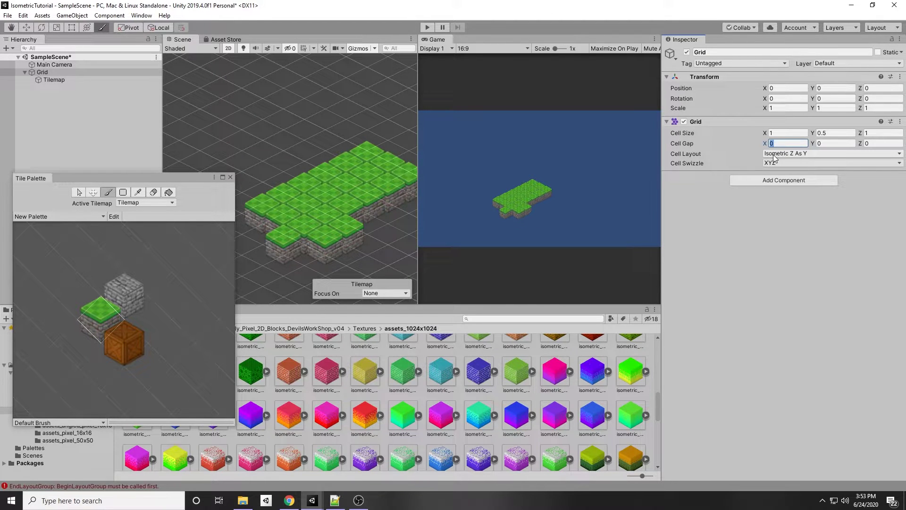
pyautogui.write('-.1')
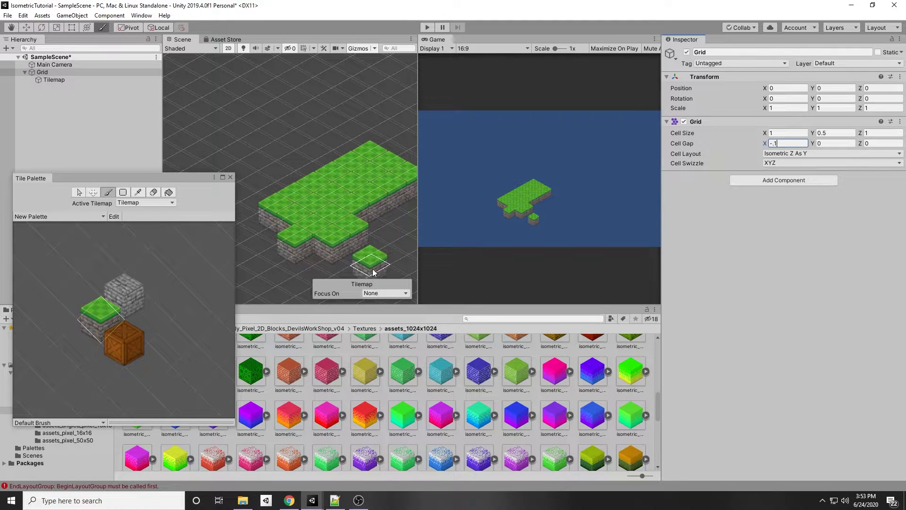
pyautogui.scroll(2, 371, 254)
pyautogui.scroll(-3, 371, 255)
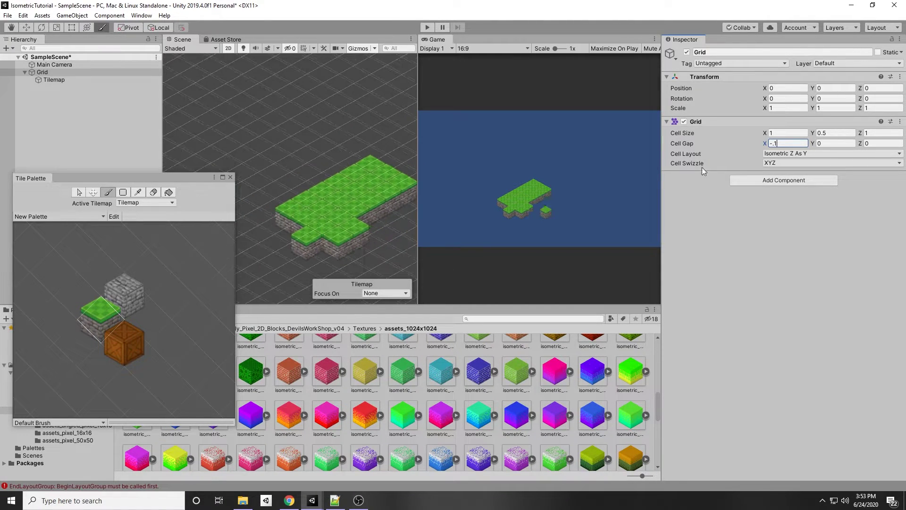
pyautogui.click(613, 113)
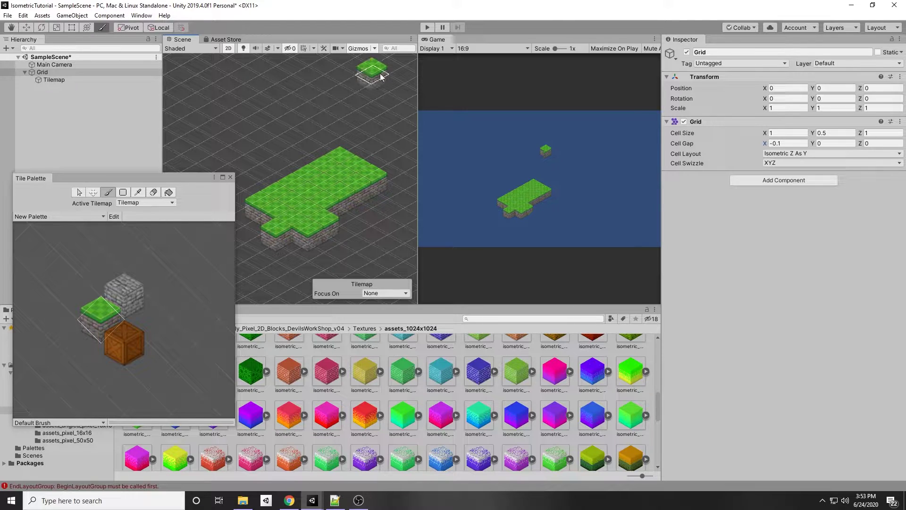
# Step: Examine the joins between the grass blocks and the brush outline's alignment with them at close range
pyautogui.moveTo(310, 199)
pyautogui.mouseDown(button='middle')
pyautogui.moveTo(321, 199)
pyautogui.moveTo(316, 174)
pyautogui.moveTo(333, 183)
pyautogui.mouseUp(button='middle')
pyautogui.scroll(2, 336, 185)
pyautogui.click(336, 185)
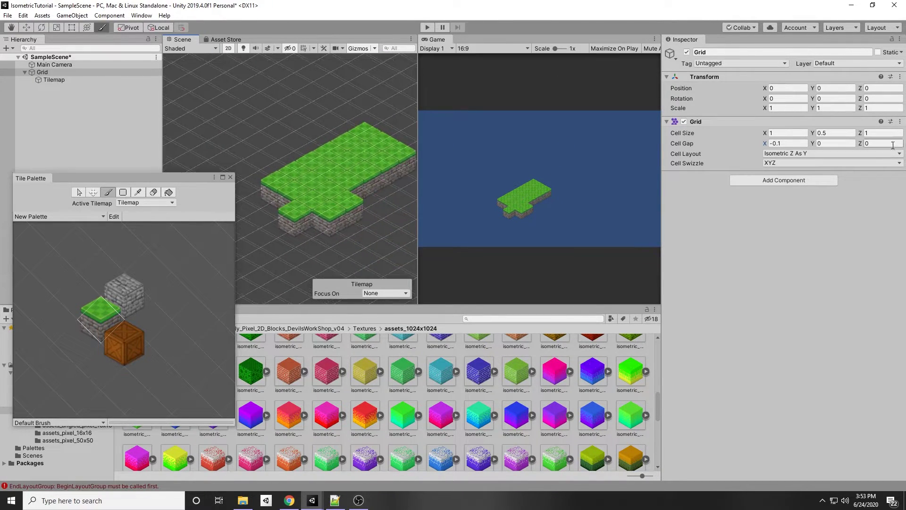
pyautogui.click(314, 243)
pyautogui.scroll(6, 323, 246)
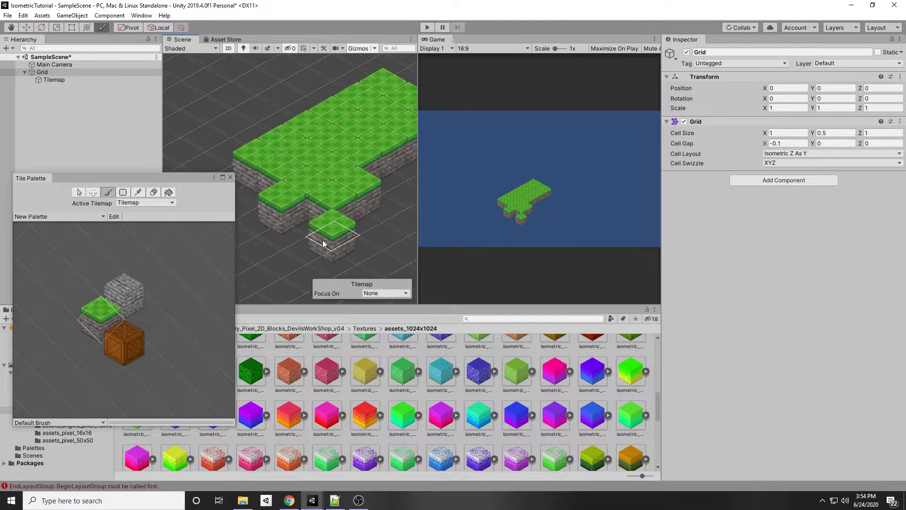
pyautogui.moveTo(274, 224); pyautogui.dragTo(311, 248, button='middle')
pyautogui.scroll(6, 334, 259)
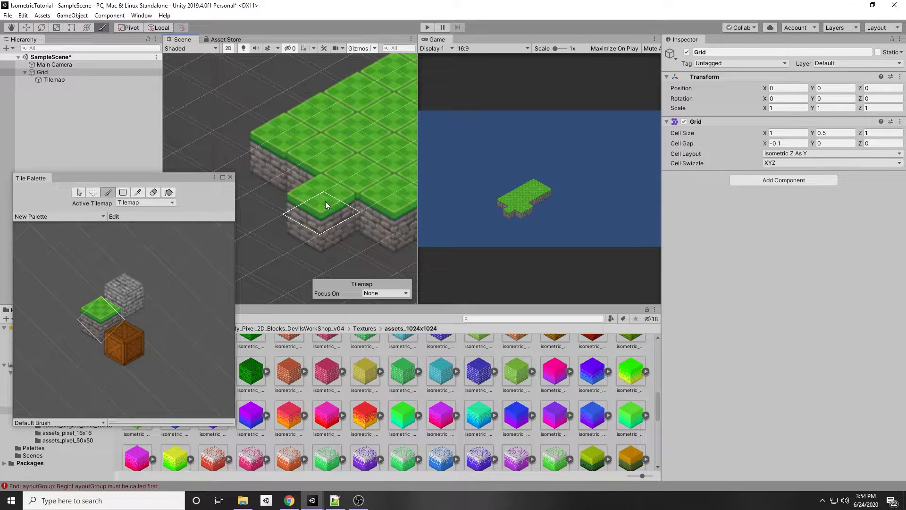
pyautogui.moveTo(340, 229)
pyautogui.mouseDown(button='middle')
pyautogui.moveTo(290, 233)
pyautogui.moveTo(315, 211)
pyautogui.mouseUp(button='middle')
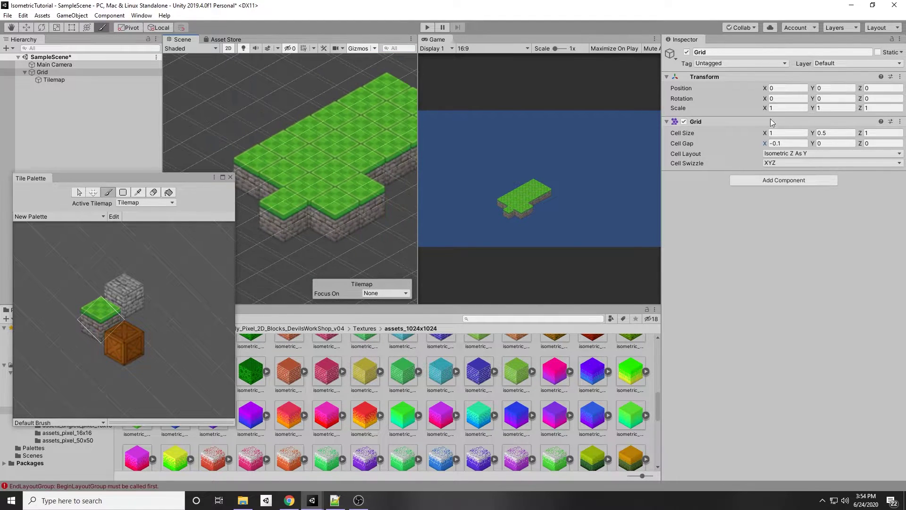
# Step: Set the Tilemap's Tile Anchor X and Y to 0
pyautogui.click(58, 74)
pyautogui.click(65, 81)
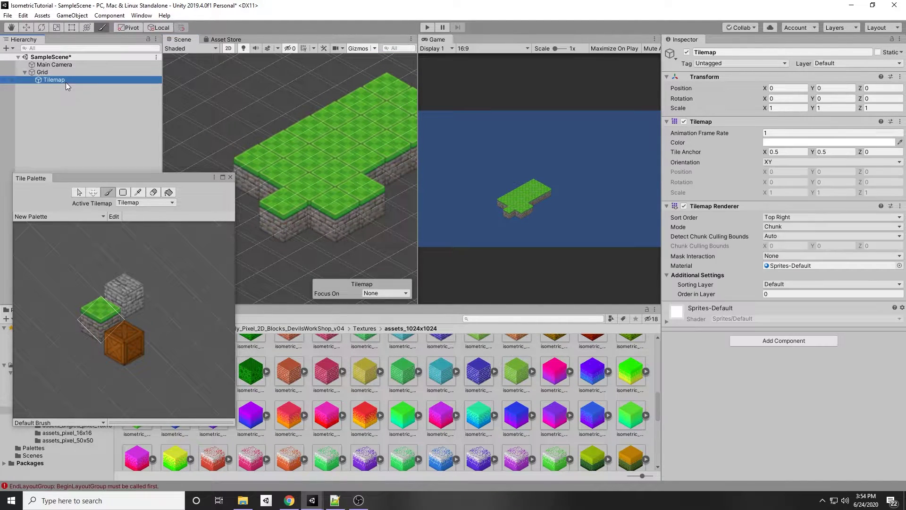
pyautogui.click(795, 152)
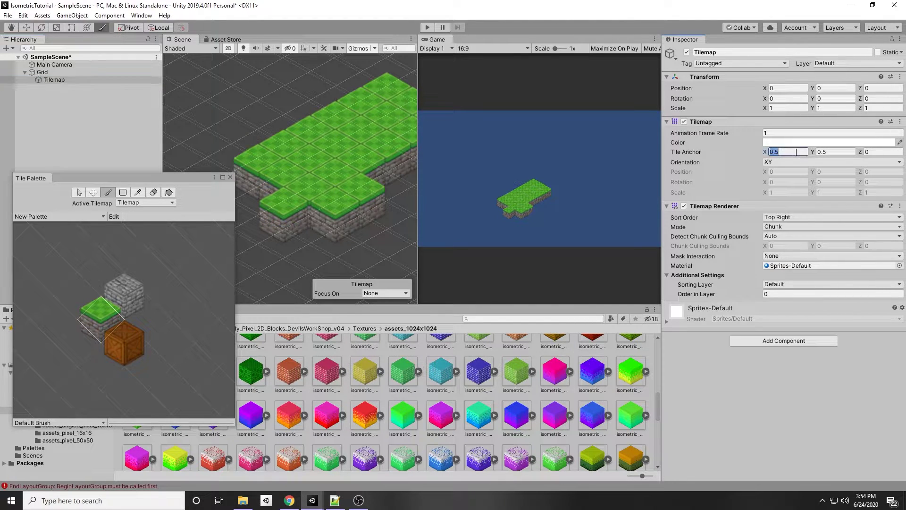
pyautogui.hotkey('ctrl', 'z')
pyautogui.write('0')
pyautogui.click(824, 152)
pyautogui.write('0')
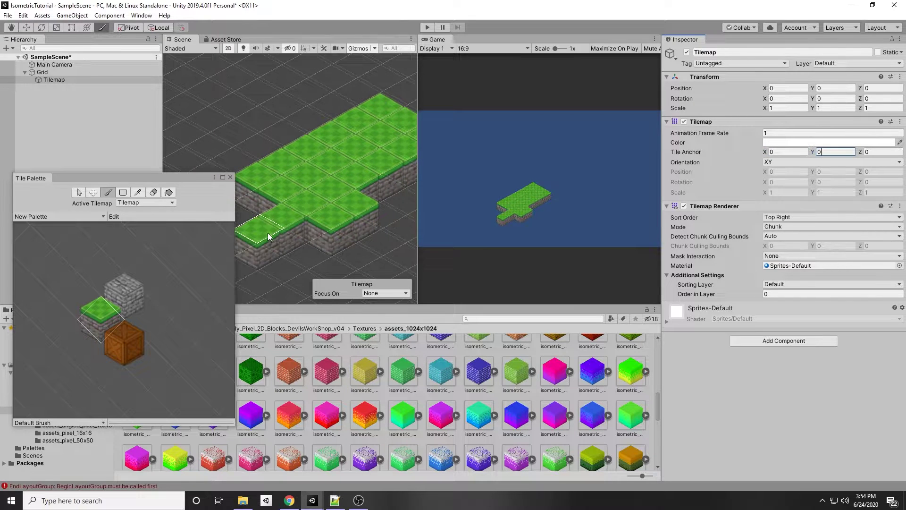
# Step: Test the brush by painting an extra grass block at the patch's edge and erasing it again
pyautogui.click(293, 243)
pyautogui.keyDown('shift'); pyautogui.click(293, 242); pyautogui.keyUp('shift')
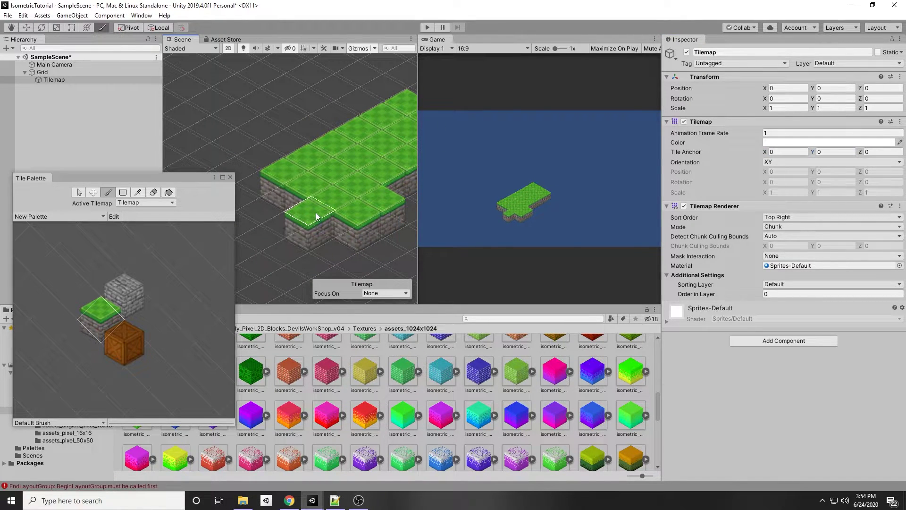
pyautogui.keyDown('shift'); pyautogui.click(309, 205); pyautogui.keyUp('shift')
# Step: Fill the area around the patch with grass blocks to form a large diamond-shaped ground in the camera view
pyautogui.scroll(-8, 283, 227)
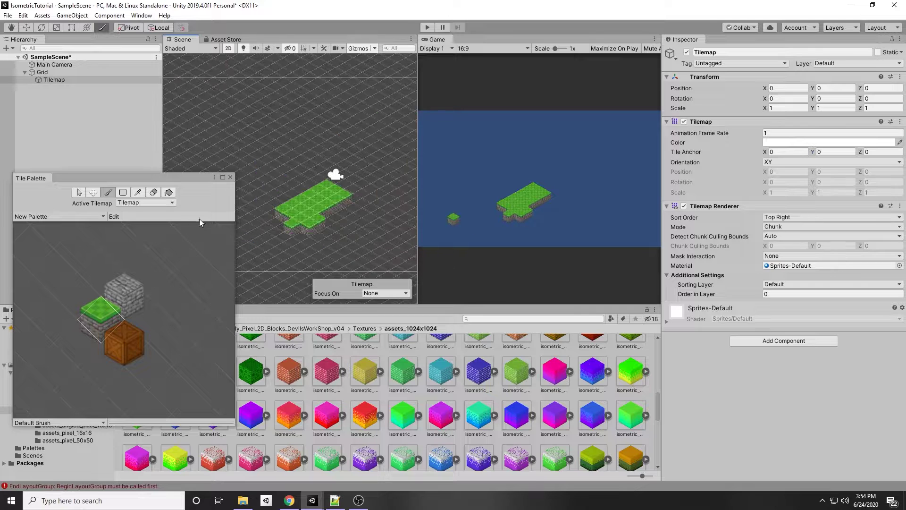
pyautogui.click(172, 190)
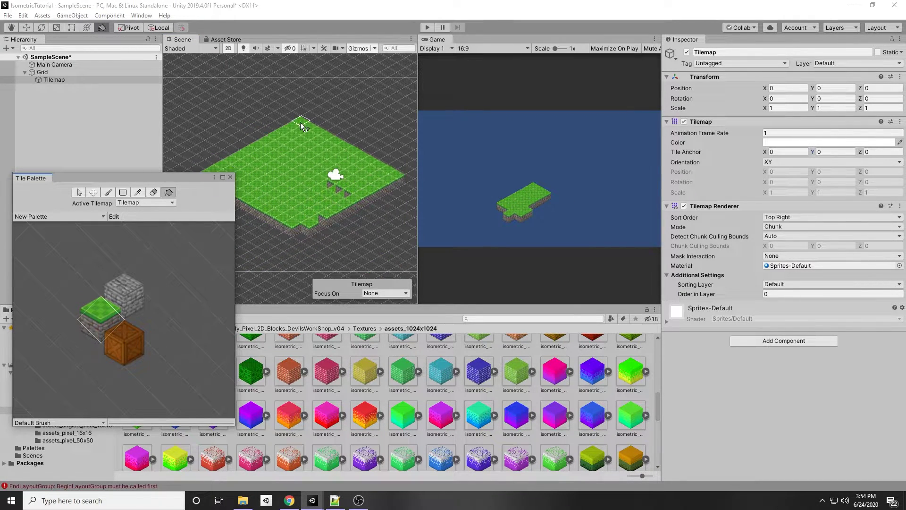
pyautogui.click(321, 144)
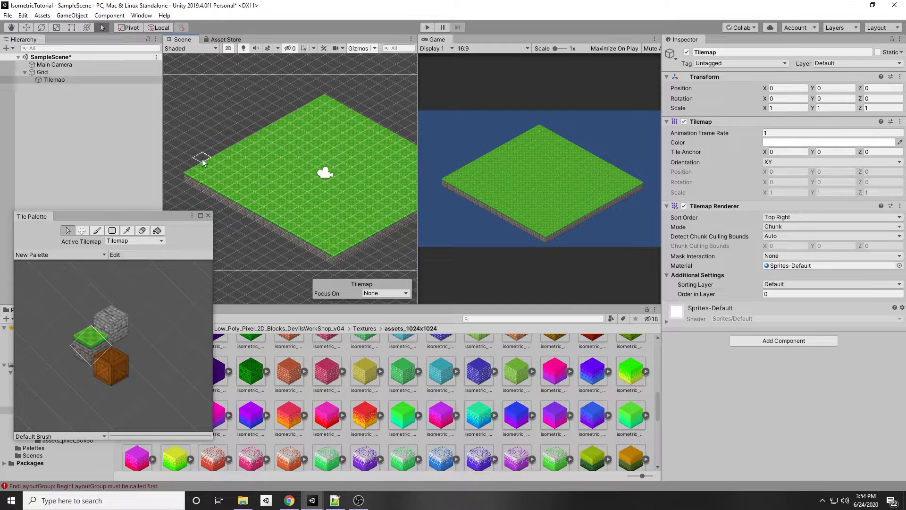
# Step: Add a second Tilemap as a child of the Grid
pyautogui.click(118, 352)
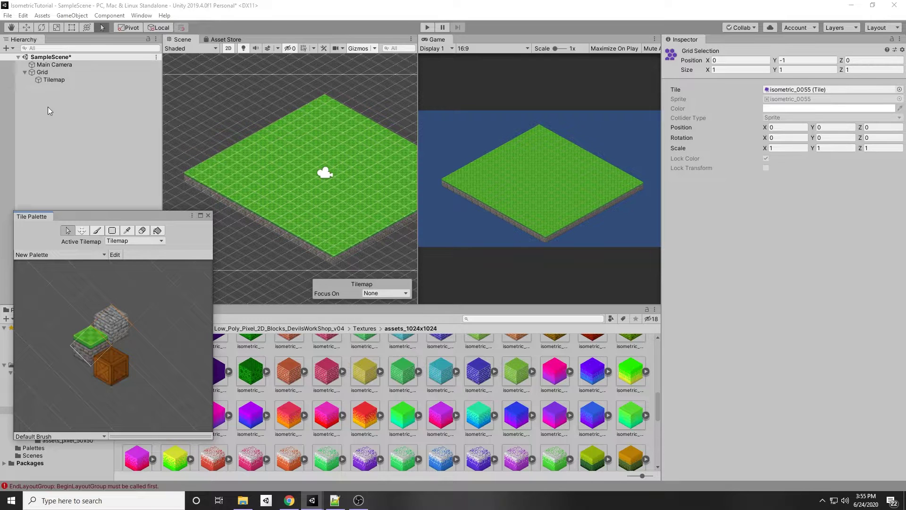
pyautogui.click(61, 71)
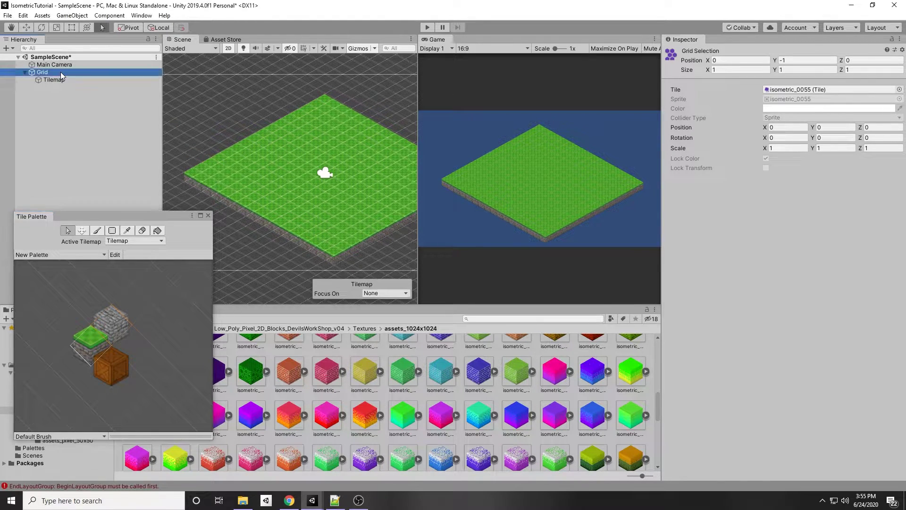
pyautogui.rightClick(60, 71)
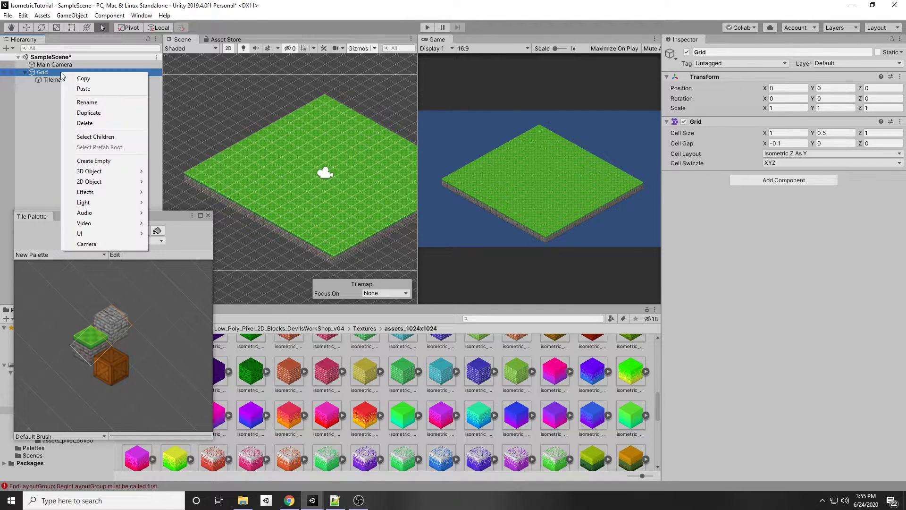
pyautogui.moveTo(113, 187)
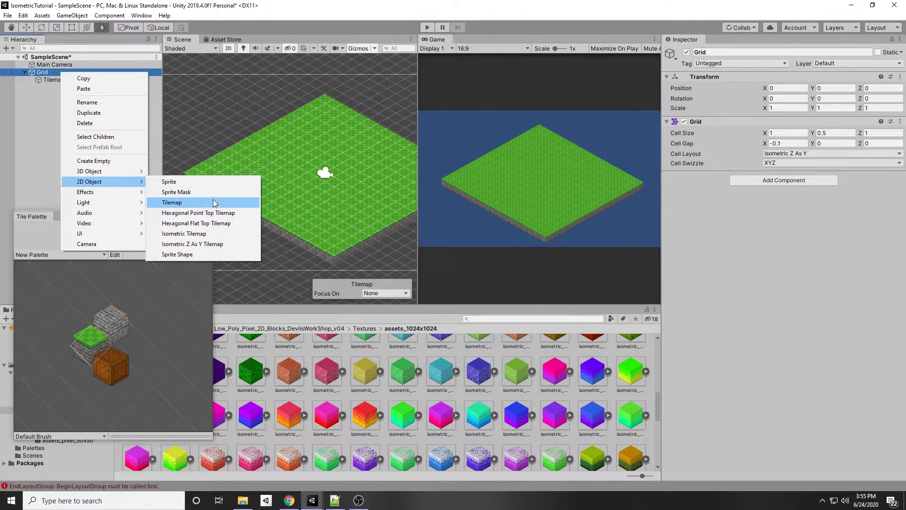
pyautogui.click(215, 203)
# Step: Rename the new tilemap to Elevation and make it the active tilemap after comparing its settings with the ground Tilemap
pyautogui.click(66, 89)
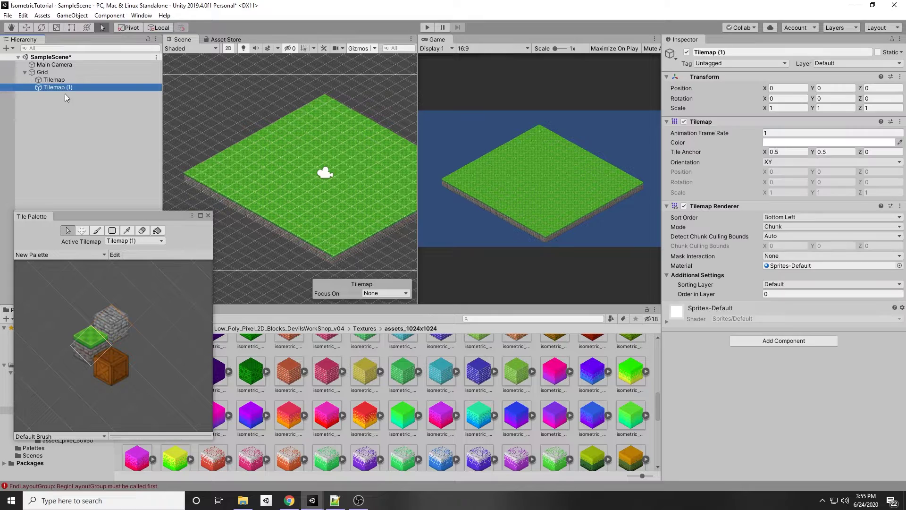
pyautogui.press('F2')
pyautogui.write('Elevation')
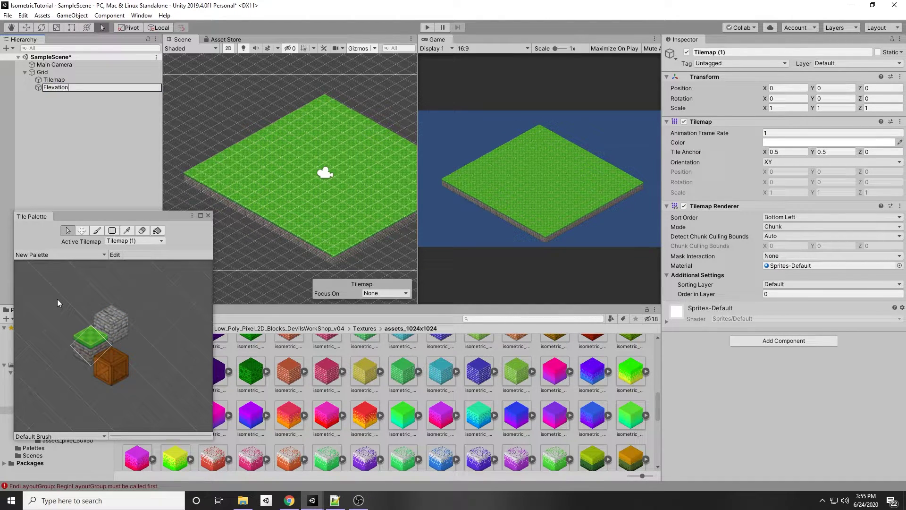
pyautogui.press('Return')
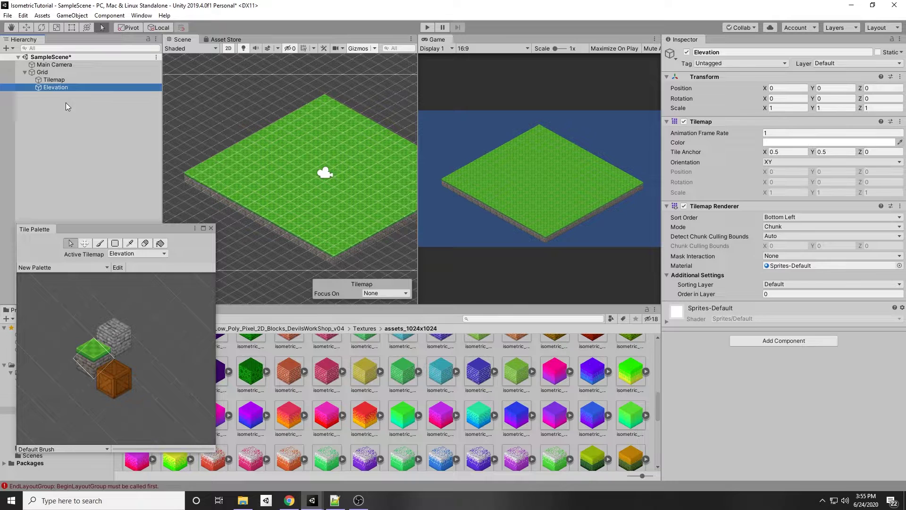
pyautogui.click(59, 81)
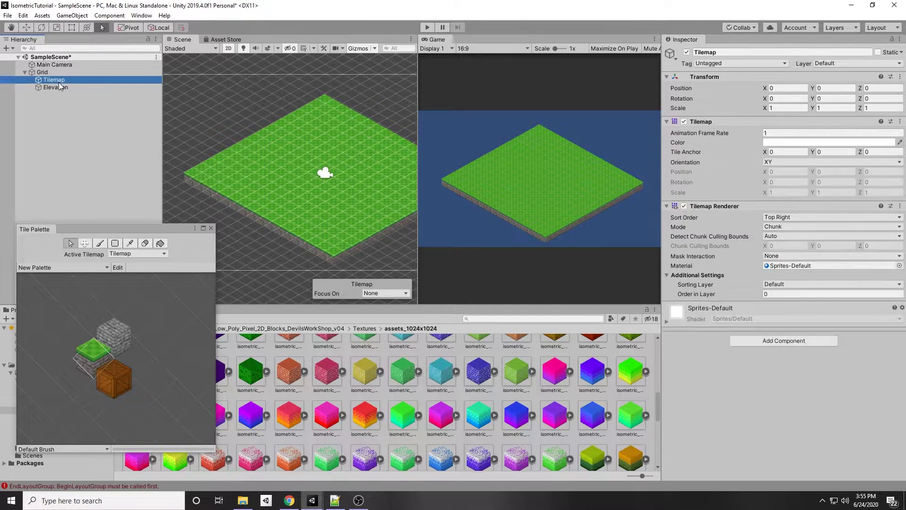
pyautogui.click(59, 87)
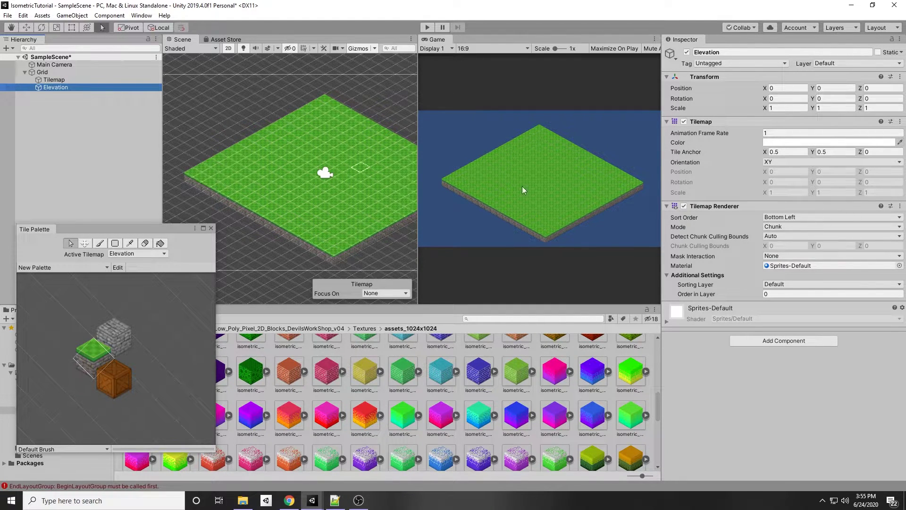
# Step: Paint stone block walls along the two rear edges of the grass ground on the Elevation tilemap
pyautogui.click(70, 87)
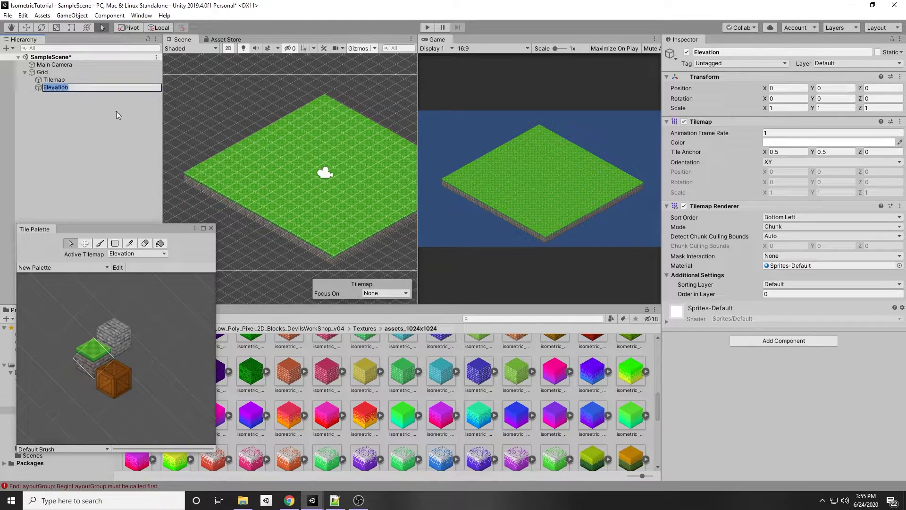
pyautogui.scroll(5, 218, 186)
pyautogui.moveTo(218, 186); pyautogui.dragTo(263, 204, button='middle')
pyautogui.scroll(-7, 261, 200)
pyautogui.scroll(4, 308, 191)
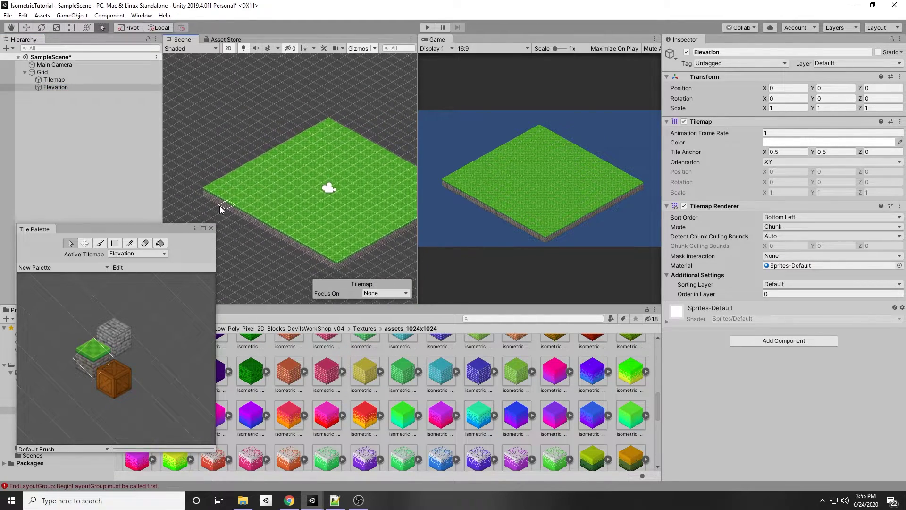
pyautogui.click(120, 329)
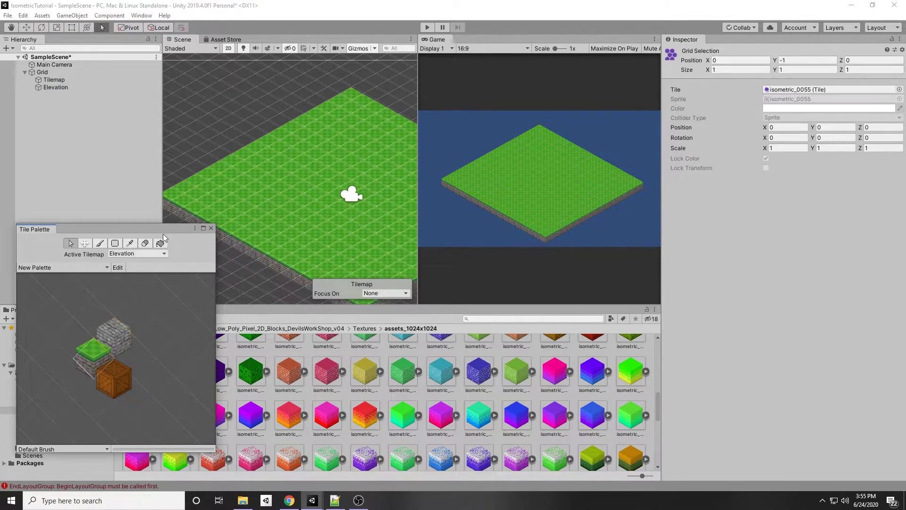
pyautogui.moveTo(177, 196); pyautogui.dragTo(201, 195, button='middle')
pyautogui.click(99, 243)
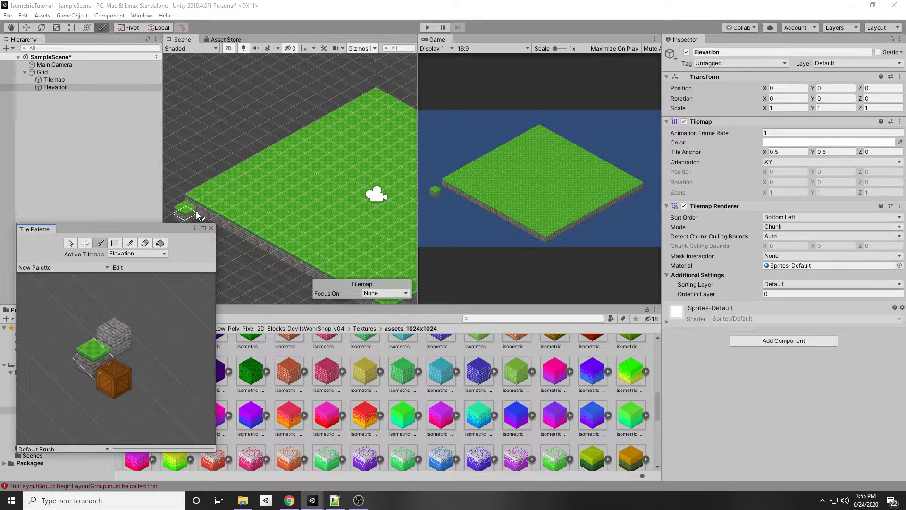
pyautogui.moveTo(183, 211); pyautogui.dragTo(328, 118)
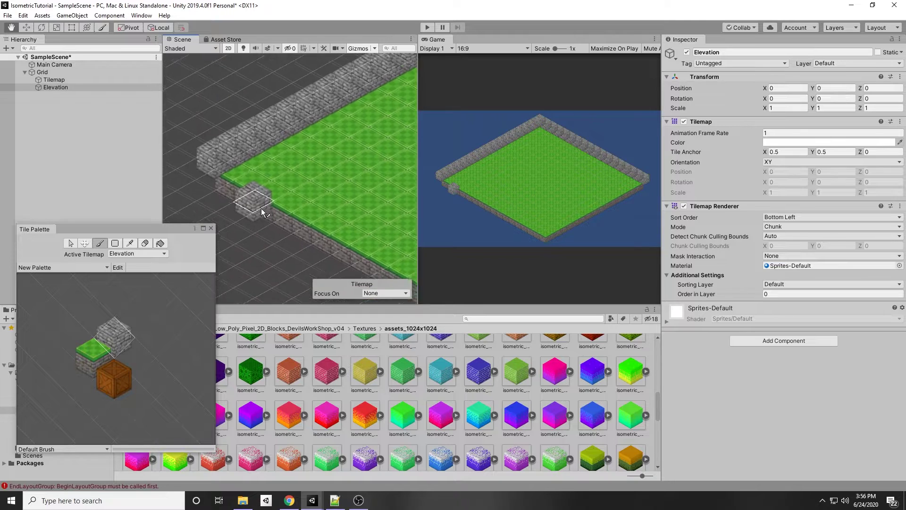
# Step: Examine how neighbouring stone blocks overlap along the wall and at its corner
pyautogui.moveTo(262, 208); pyautogui.dragTo(276, 225, button='middle')
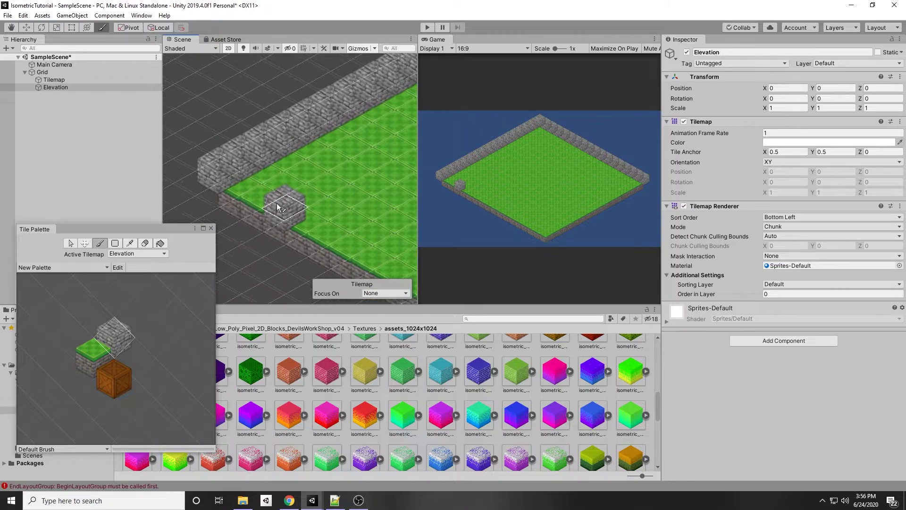
pyautogui.scroll(-6, 348, 205)
pyautogui.scroll(3, 349, 208)
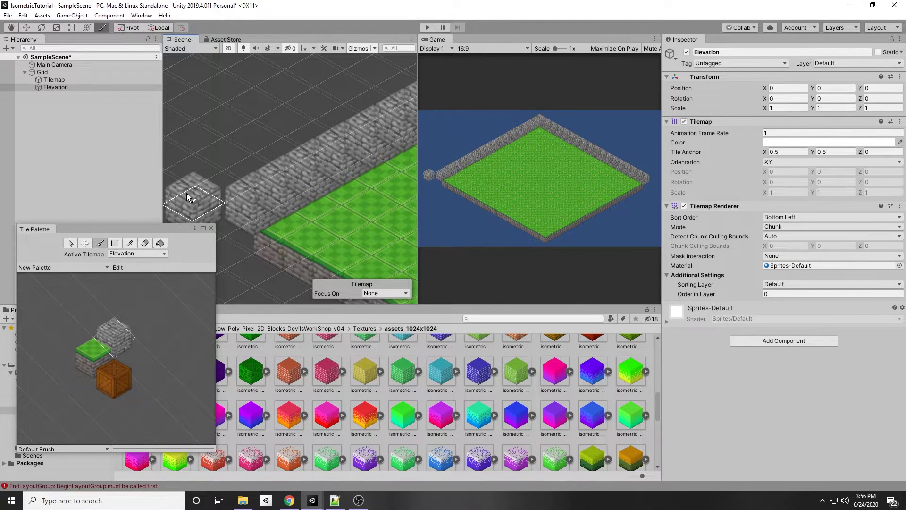
pyautogui.click(276, 179)
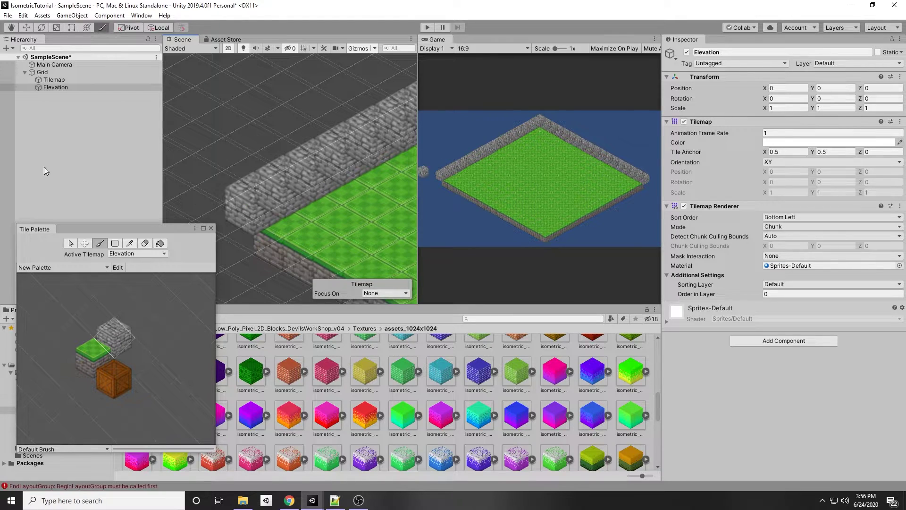
pyautogui.moveTo(384, 179); pyautogui.dragTo(353, 185, button='middle')
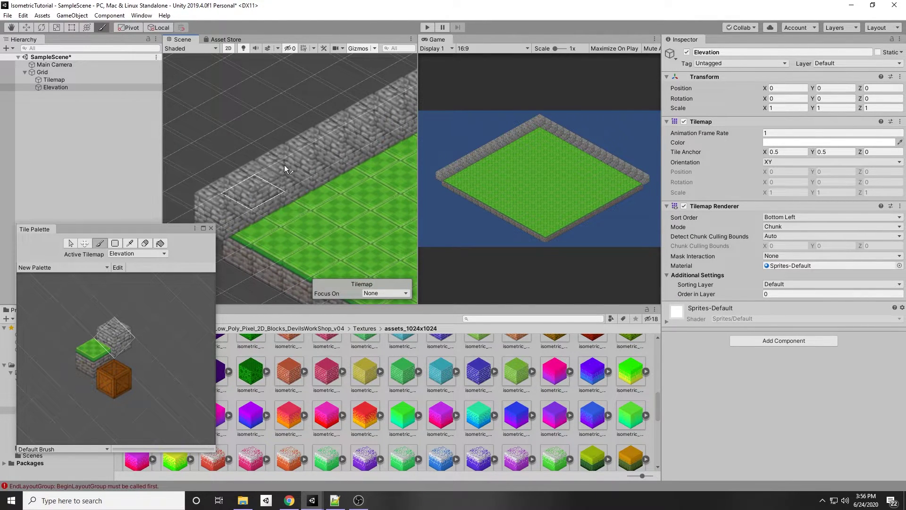
pyautogui.scroll(-3, 330, 161)
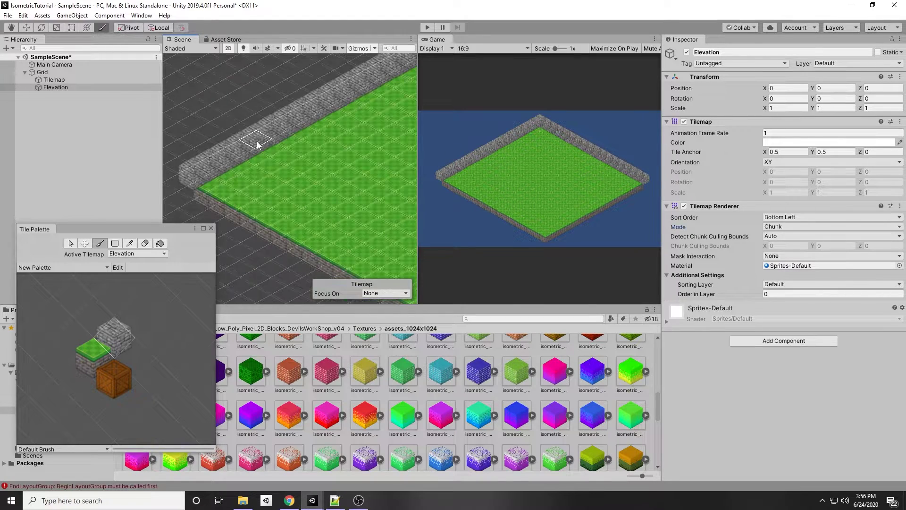
pyautogui.moveTo(374, 166); pyautogui.dragTo(349, 176, button='middle')
pyautogui.scroll(3, 331, 167)
pyautogui.moveTo(174, 168); pyautogui.dragTo(241, 179, button='middle')
pyautogui.scroll(2, 259, 137)
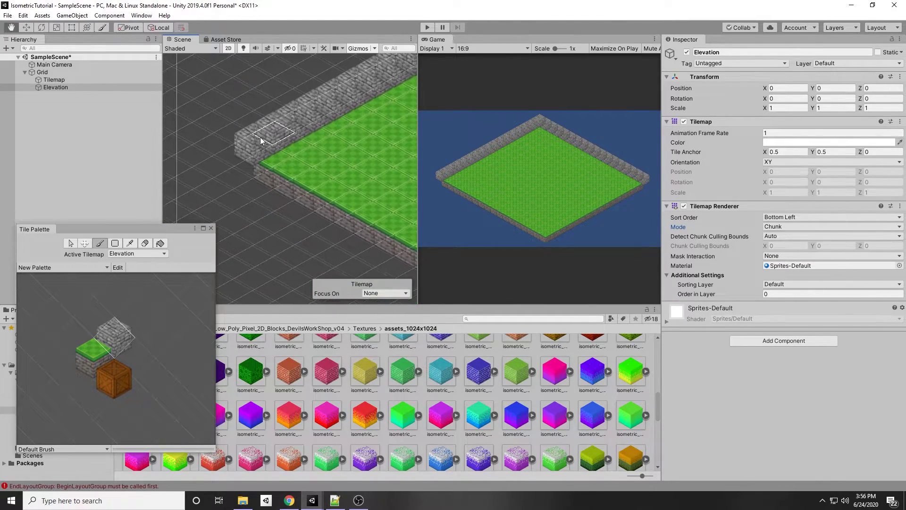
# Step: Open the Graphics project settings and set the Transparency Sort Axis Z value to 0
pyautogui.click(22, 15)
pyautogui.click(90, 283)
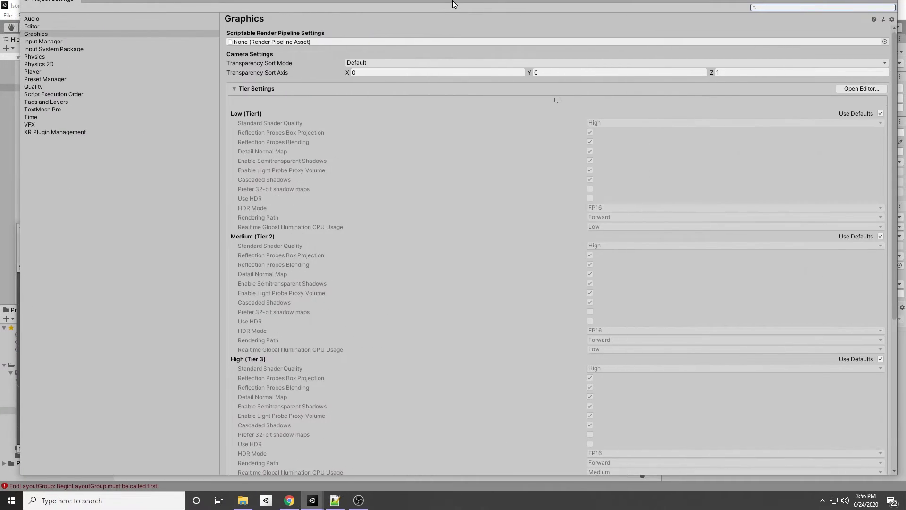
pyautogui.moveTo(172, 6); pyautogui.dragTo(153, 13)
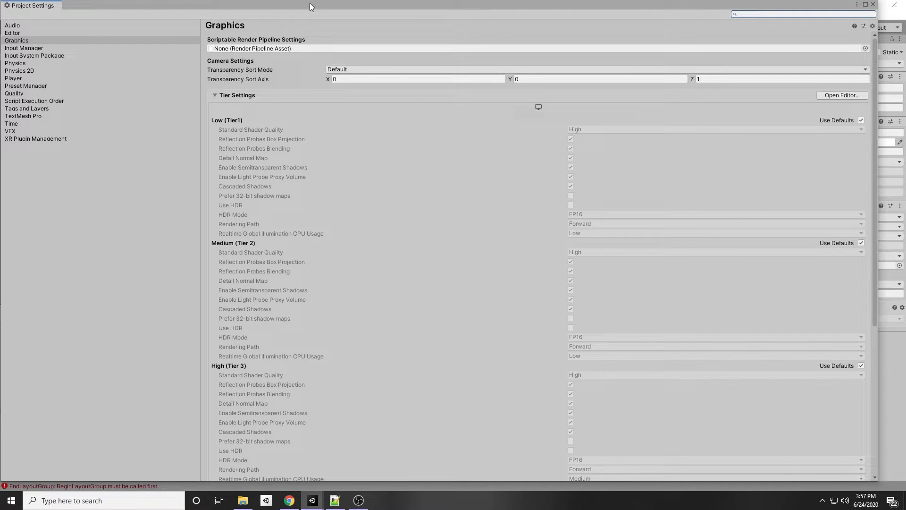
pyautogui.click(701, 80)
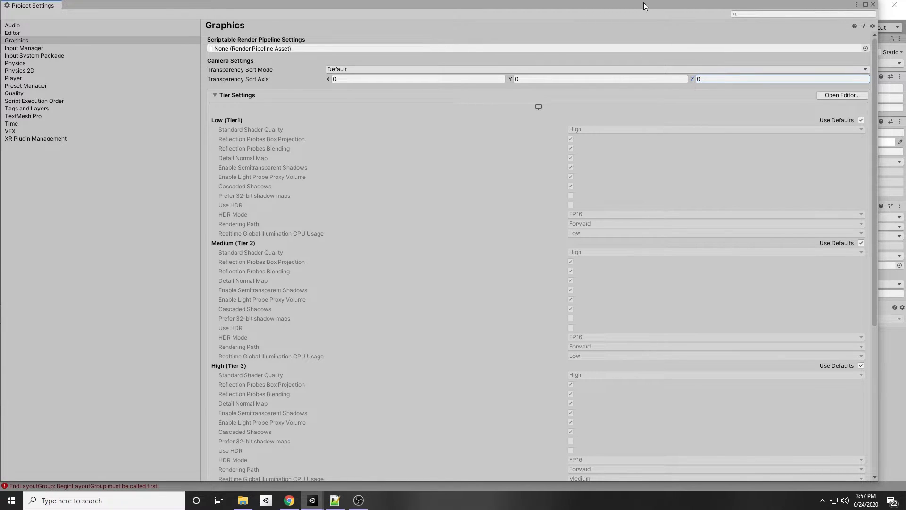
# Step: Uncover the scene behind the project settings and inspect the block sorting along the stone walls
pyautogui.moveTo(467, 5); pyautogui.dragTo(483, 305)
pyautogui.scroll(-2, 355, 159)
pyautogui.moveTo(358, 162); pyautogui.dragTo(201, 193, button='middle')
pyautogui.scroll(-6, 210, 179)
pyautogui.moveTo(387, 276)
pyautogui.mouseDown(button='middle')
pyautogui.moveTo(355, 208)
pyautogui.moveTo(330, 241)
pyautogui.moveTo(334, 224)
pyautogui.mouseUp(button='middle')
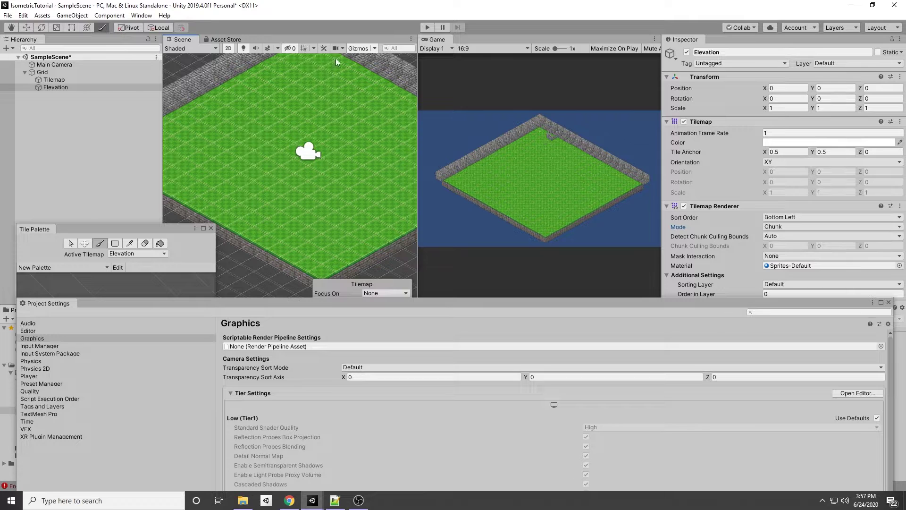
pyautogui.moveTo(334, 113); pyautogui.dragTo(317, 216, button='middle')
pyautogui.scroll(-4, 241, 203)
pyautogui.moveTo(241, 203); pyautogui.dragTo(342, 136, button='middle')
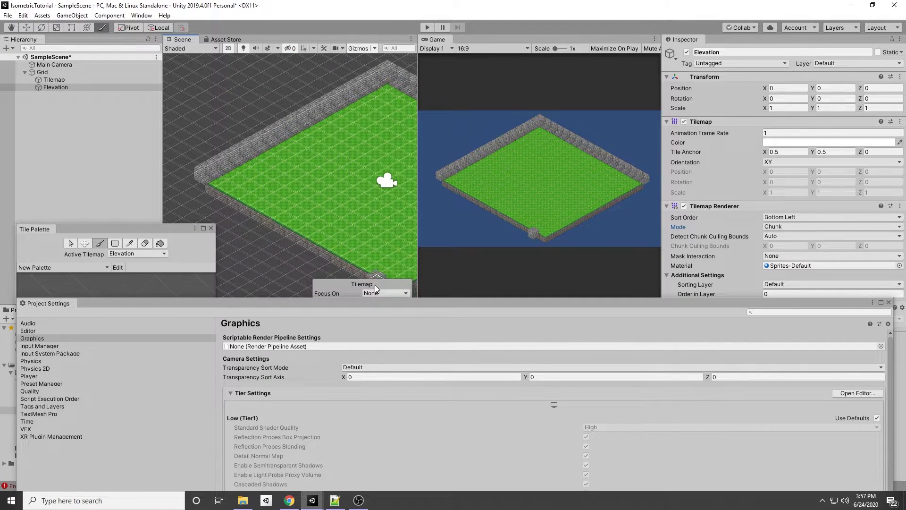
# Step: Set the Transparency Sort Axis Y value to 1 and the Transparency Sort Mode to Custom Axis
pyautogui.click(572, 378)
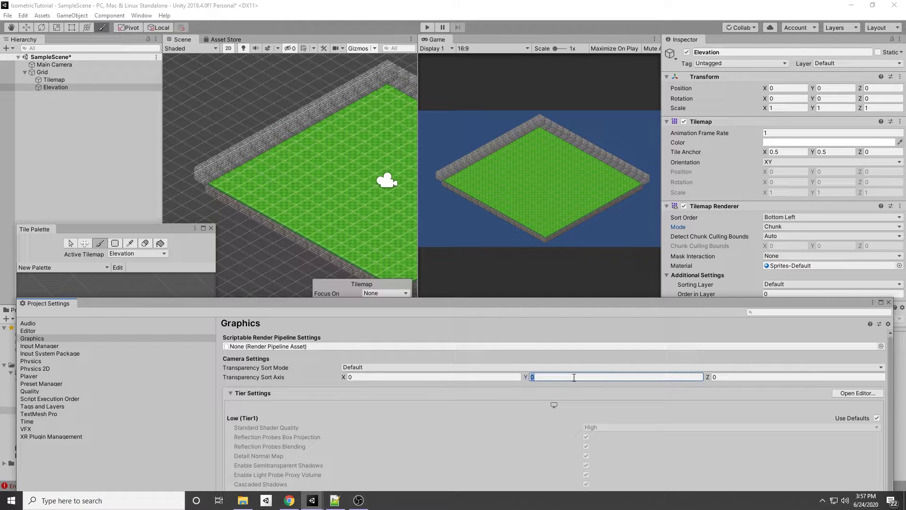
pyautogui.moveTo(547, 303); pyautogui.dragTo(500, 97)
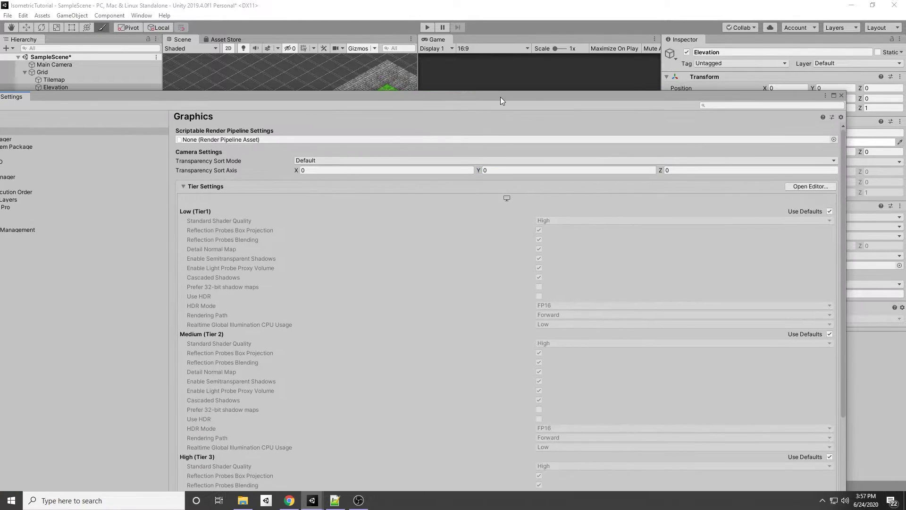
pyautogui.click(499, 170)
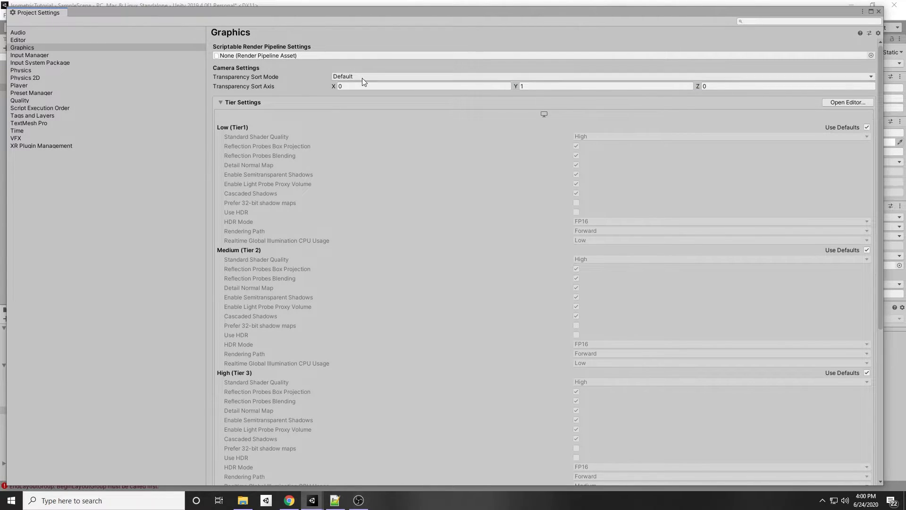
pyautogui.click(363, 78)
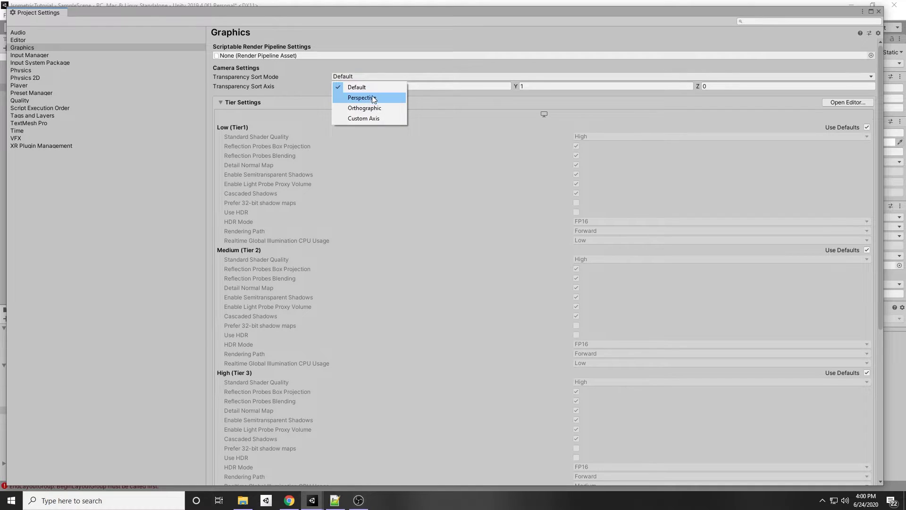
pyautogui.click(382, 119)
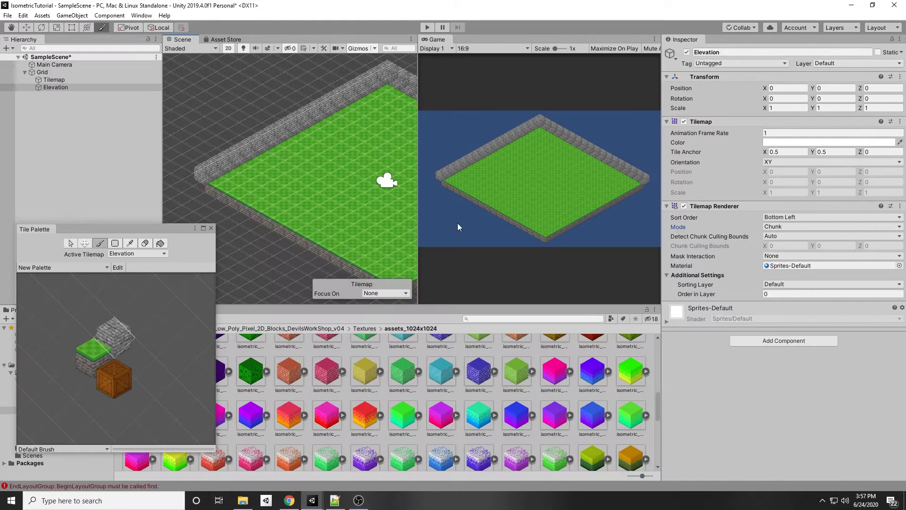
# Step: Set the Elevation Tilemap Renderer's Mode to Individual
pyautogui.scroll(5, 262, 148)
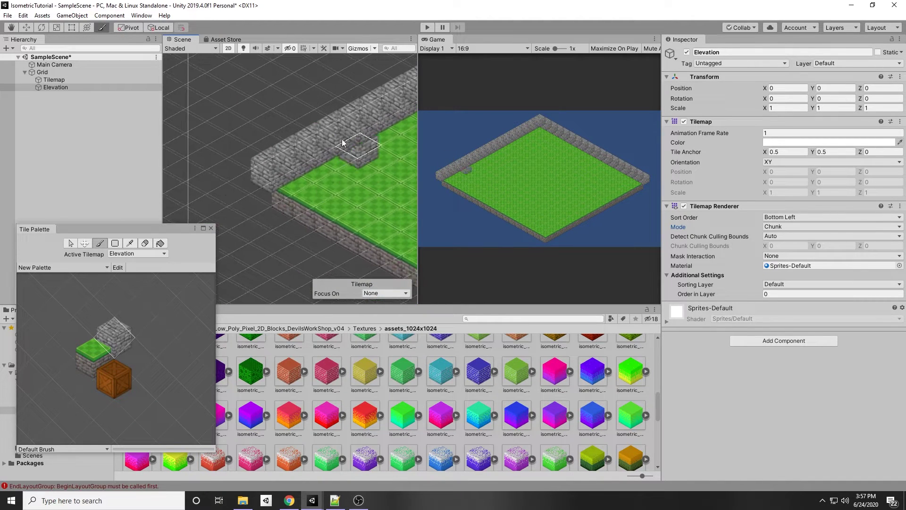
pyautogui.scroll(-1, 348, 212)
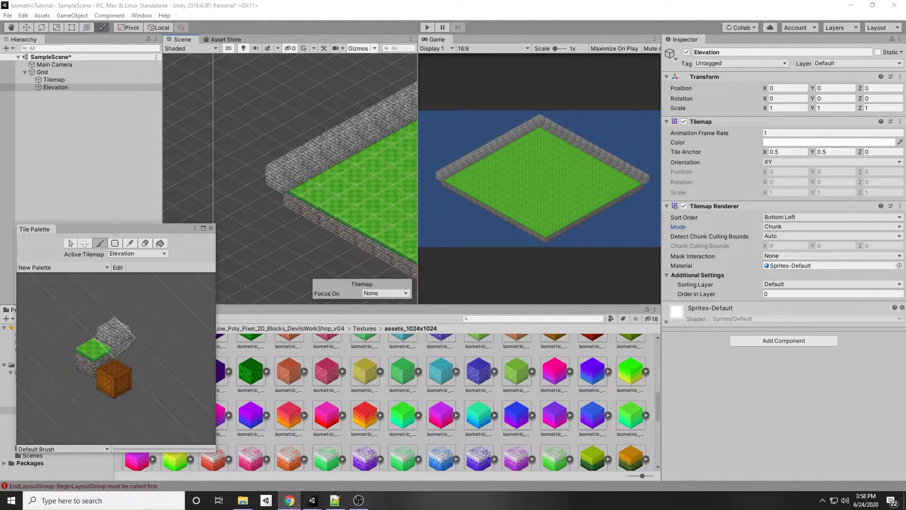
pyautogui.click(773, 227)
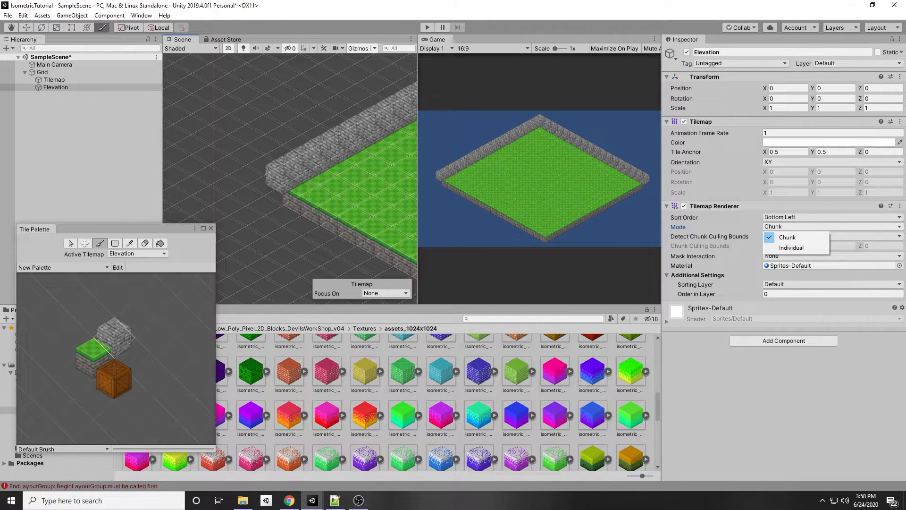
pyautogui.moveTo(340, 139); pyautogui.dragTo(184, 189, button='middle')
pyautogui.scroll(-3, 184, 188)
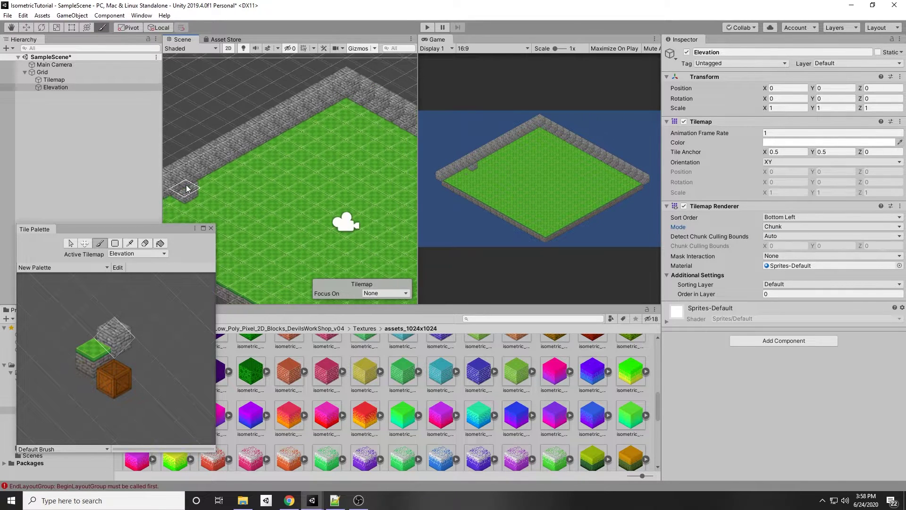
pyautogui.moveTo(261, 227); pyautogui.dragTo(211, 194, button='middle')
pyautogui.hotkey('ctrl', 'z')
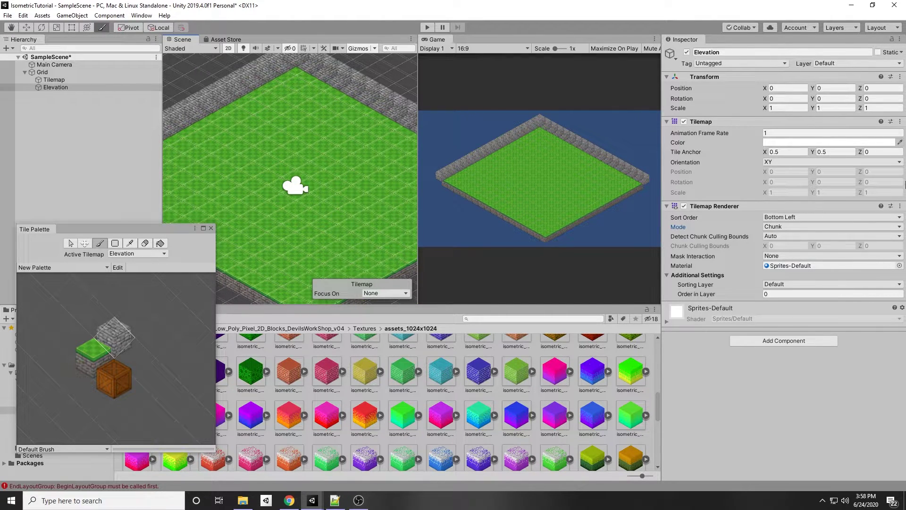
pyautogui.click(774, 227)
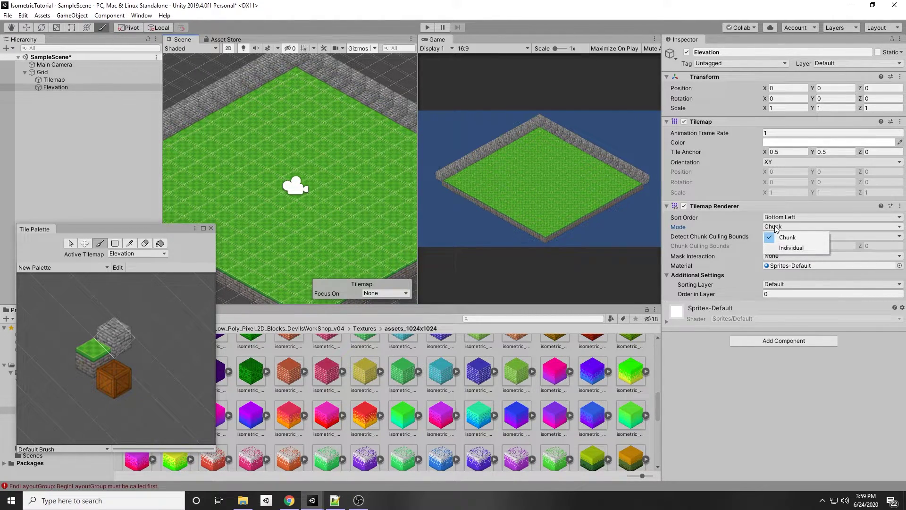
pyautogui.click(791, 248)
# Step: Paint an extra stone block against the inner side of the wall near the ground's corner
pyautogui.scroll(3, 236, 151)
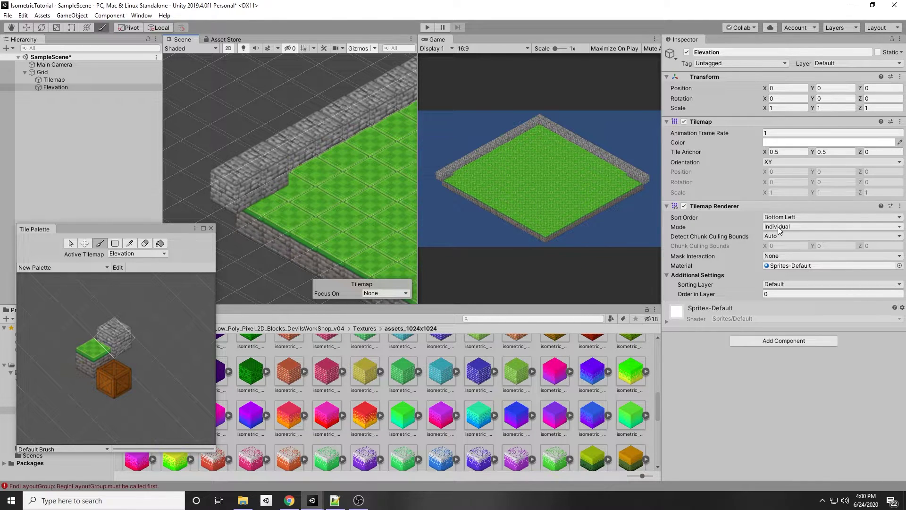
pyautogui.click(336, 92)
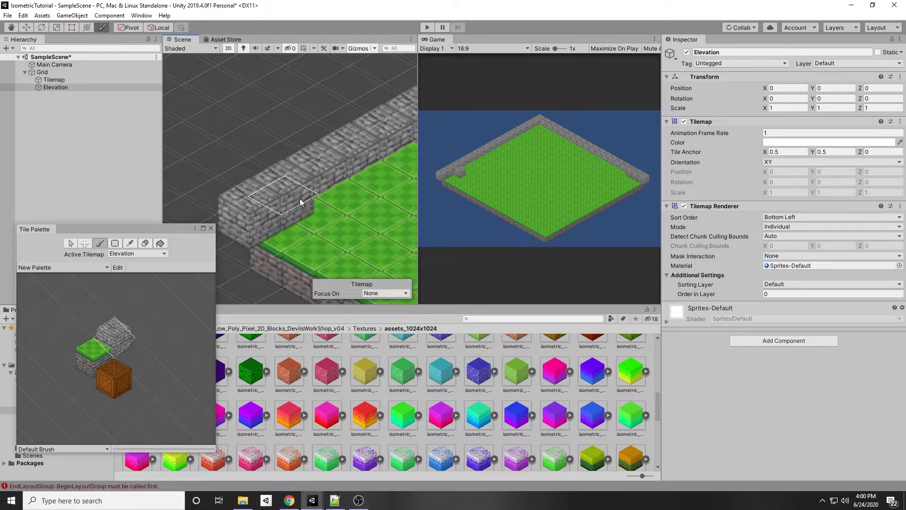
pyautogui.scroll(-6, 302, 200)
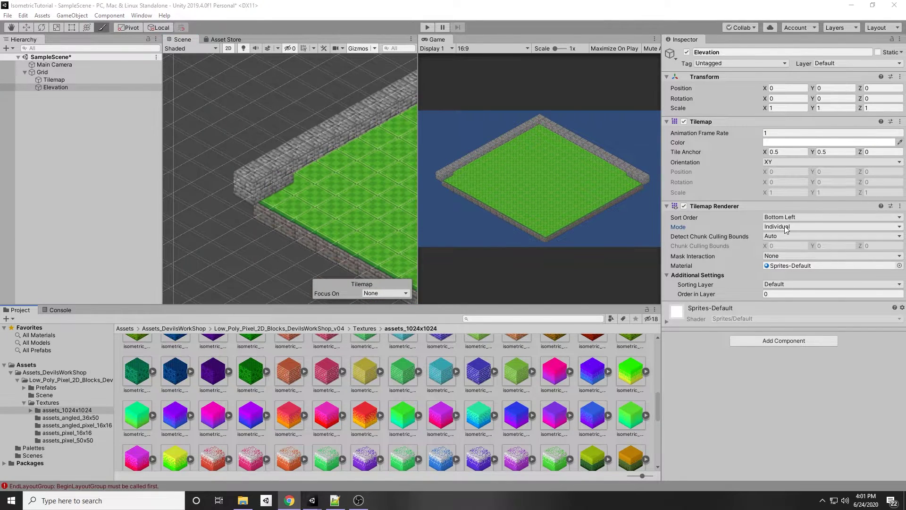
# Step: Review the Tilemap Renderer's Mode options and examine the stone wall's block sorting around the corner
pyautogui.click(785, 227)
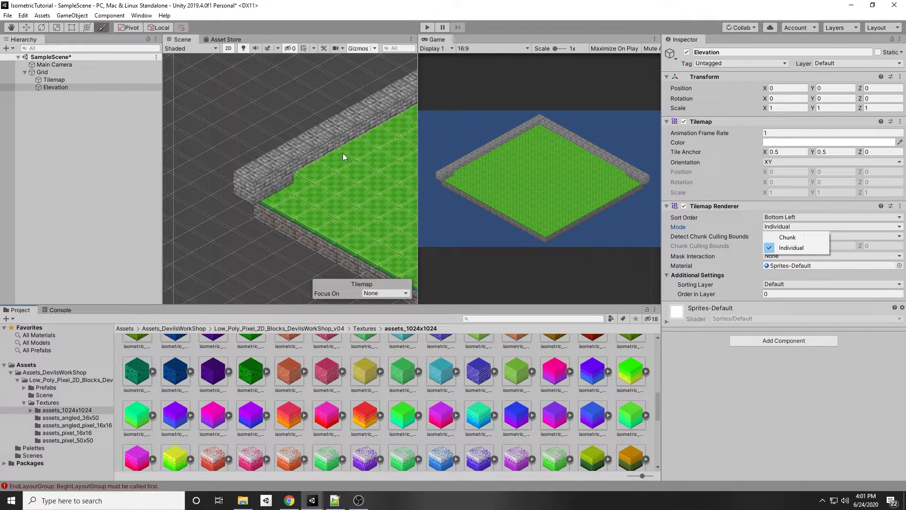
pyautogui.click(338, 17)
pyautogui.scroll(-7, 364, 178)
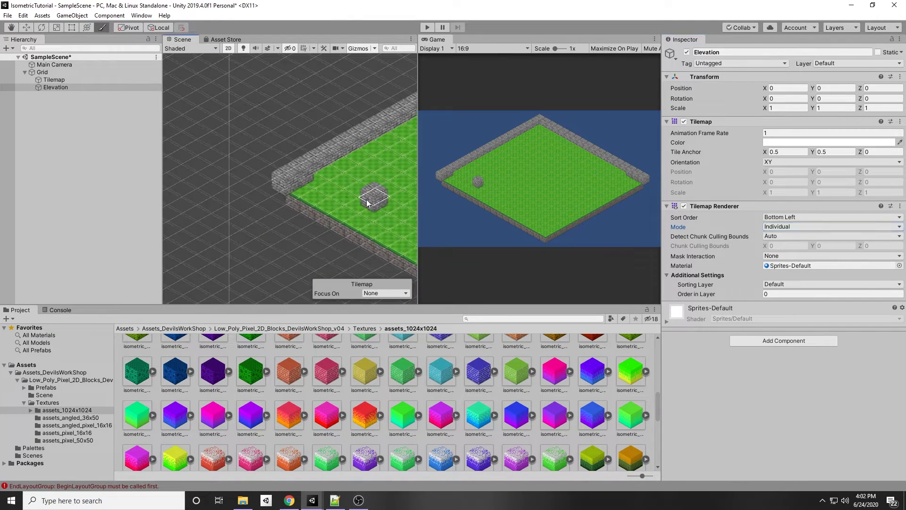
pyautogui.scroll(-1, 364, 208)
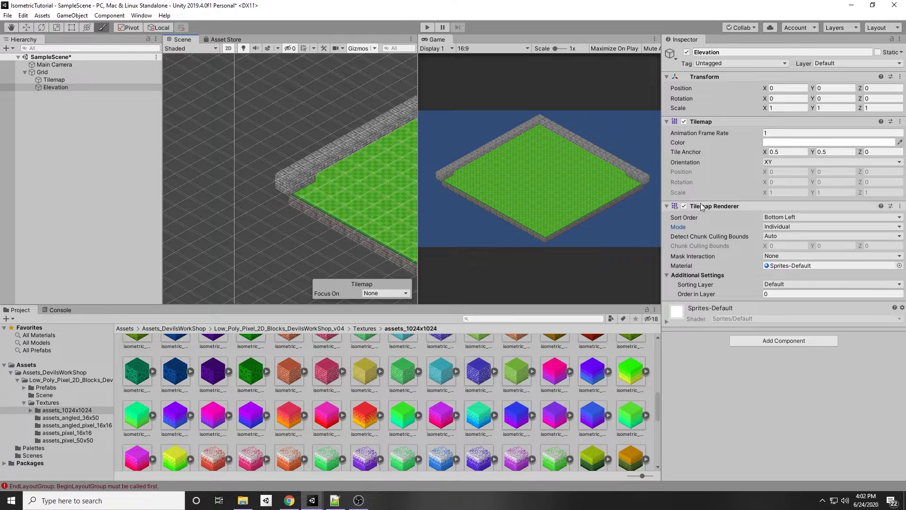
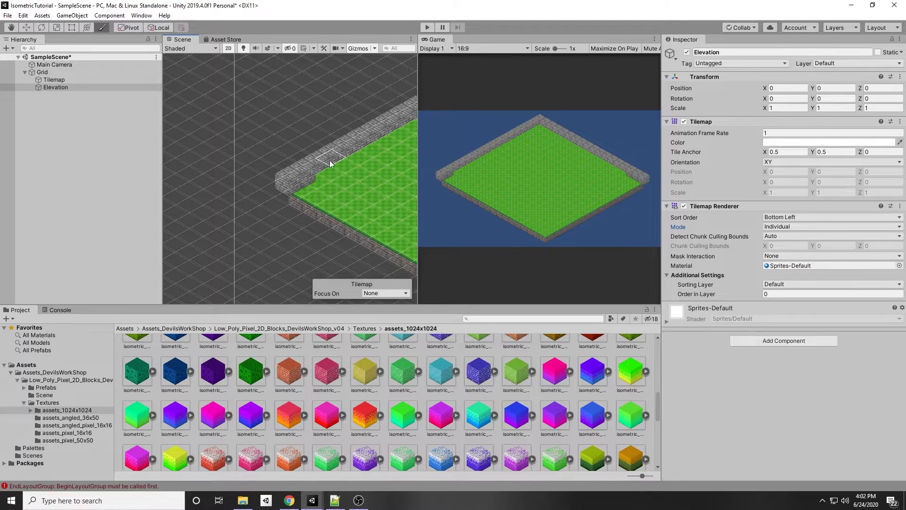
pyautogui.moveTo(327, 162); pyautogui.dragTo(251, 193, button='middle')
pyautogui.scroll(4, 251, 194)
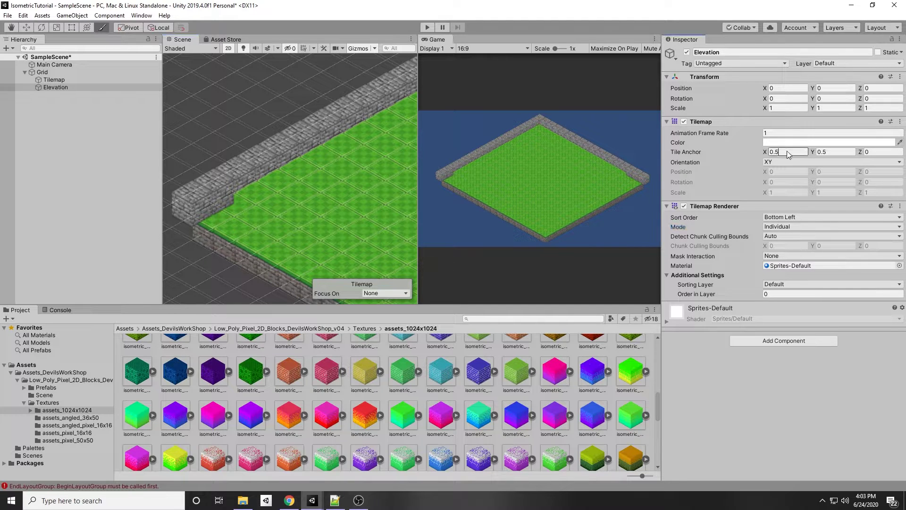
# Step: Set the Elevation tilemap's Tile Anchor X and Y values to 0
pyautogui.write('0')
pyautogui.click(827, 152)
pyautogui.write('0')
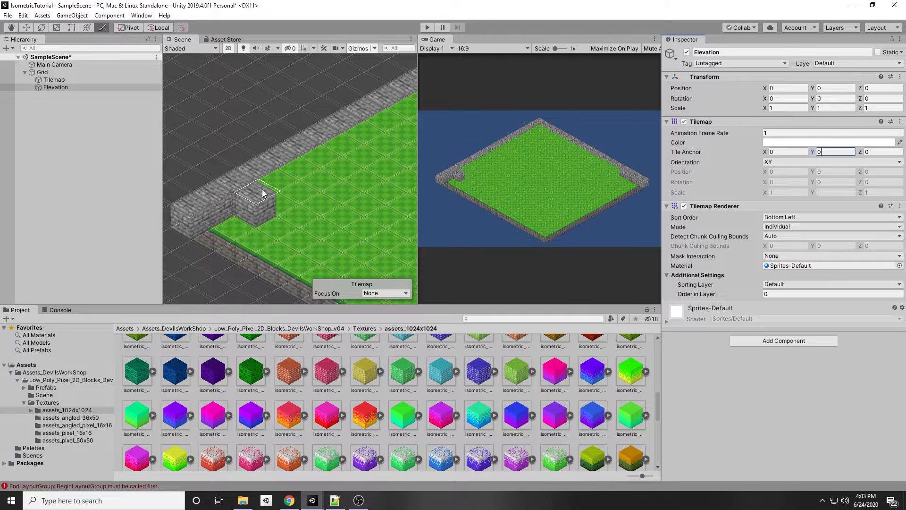
# Step: Examine how the stone wall blocks line up with the grid cells and the grass ground near the corner
pyautogui.scroll(-8, 269, 176)
pyautogui.moveTo(298, 248)
pyautogui.mouseDown(button='middle')
pyautogui.moveTo(291, 178)
pyautogui.moveTo(304, 231)
pyautogui.mouseUp(button='middle')
pyautogui.scroll(10, 310, 204)
pyautogui.moveTo(263, 166); pyautogui.dragTo(307, 196, button='middle')
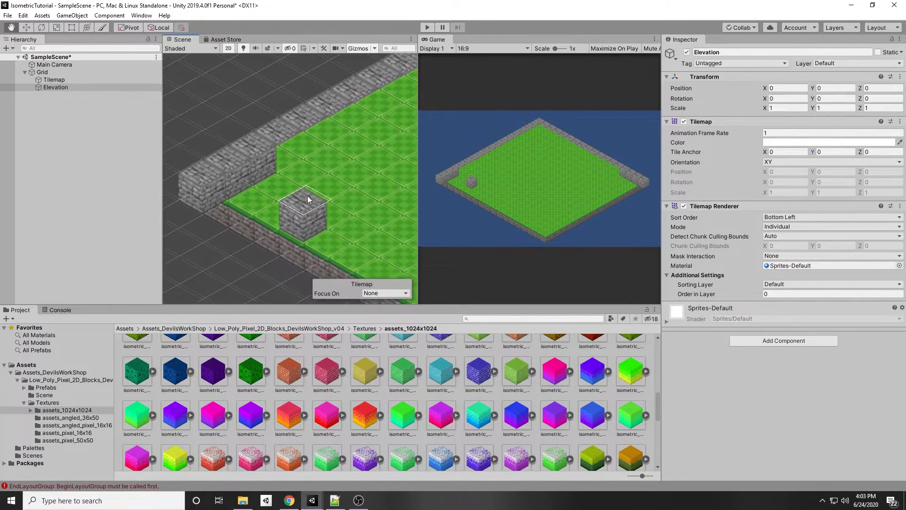
pyautogui.scroll(6, 312, 183)
pyautogui.moveTo(277, 246); pyautogui.dragTo(337, 241, button='middle')
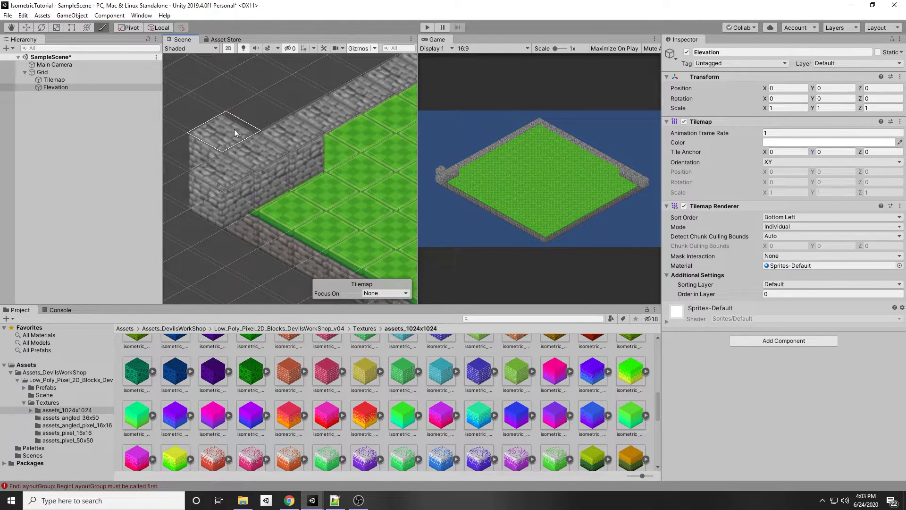
pyautogui.scroll(-2, 330, 203)
pyautogui.scroll(2, 325, 210)
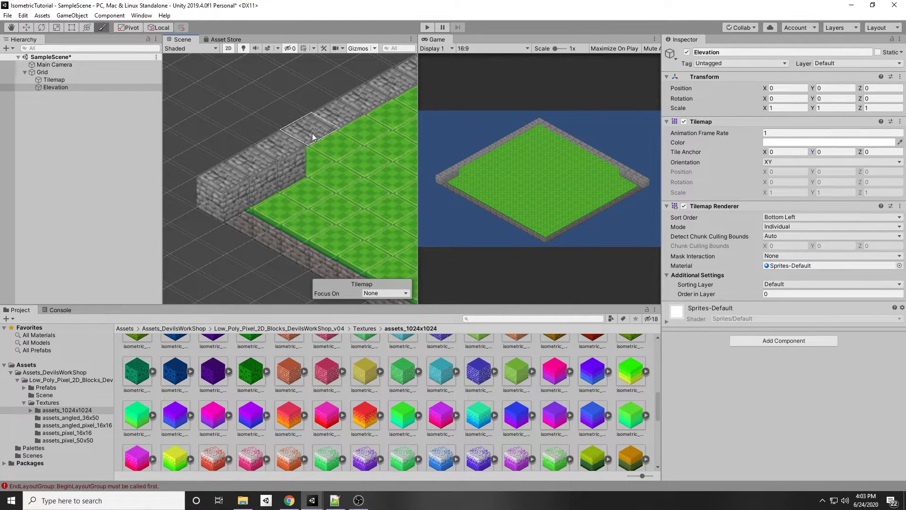
pyautogui.moveTo(311, 135); pyautogui.dragTo(287, 127, button='middle')
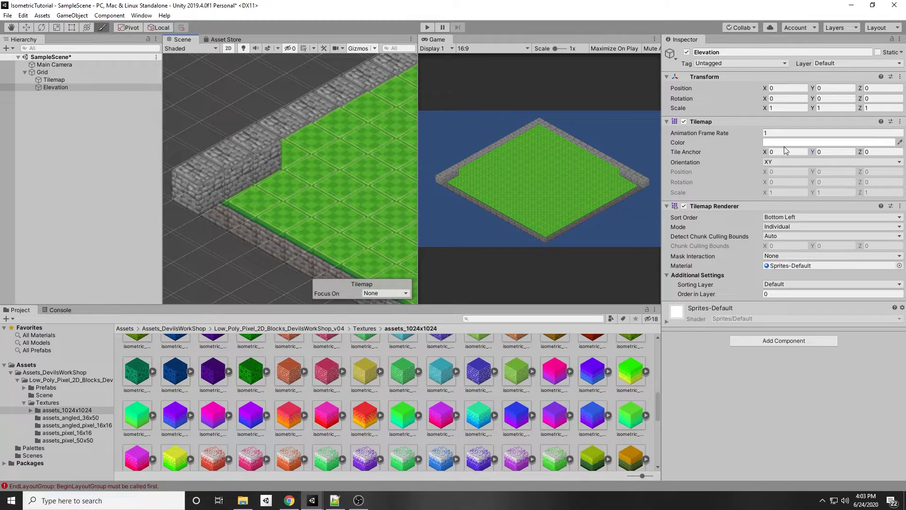
pyautogui.moveTo(318, 164)
pyautogui.mouseDown(button='middle')
pyautogui.moveTo(266, 171)
pyautogui.moveTo(291, 154)
pyautogui.mouseUp(button='middle')
pyautogui.scroll(-8, 265, 167)
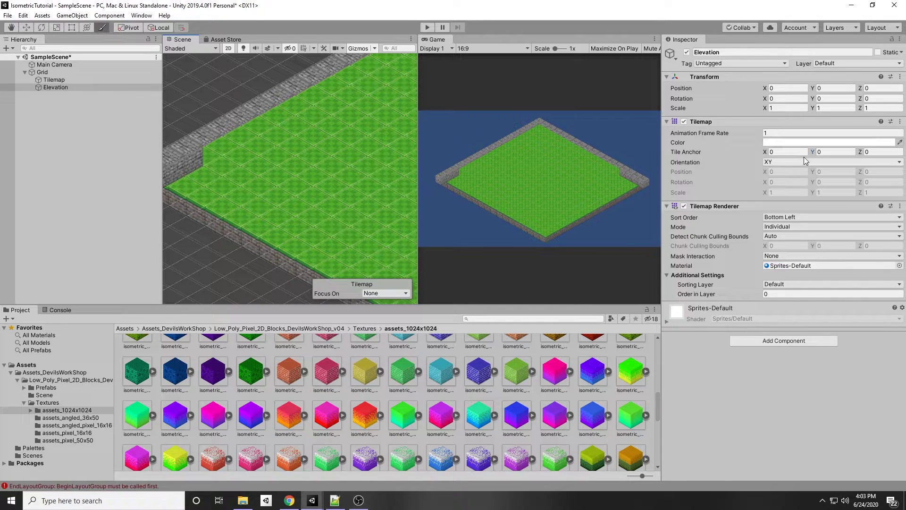
# Step: Try a Tile Anchor Z of 1.85 on the Elevation tilemap, check the walls, and undo the change
pyautogui.moveTo(861, 153); pyautogui.dragTo(896, 151)
pyautogui.moveTo(356, 159); pyautogui.dragTo(429, 182, button='middle')
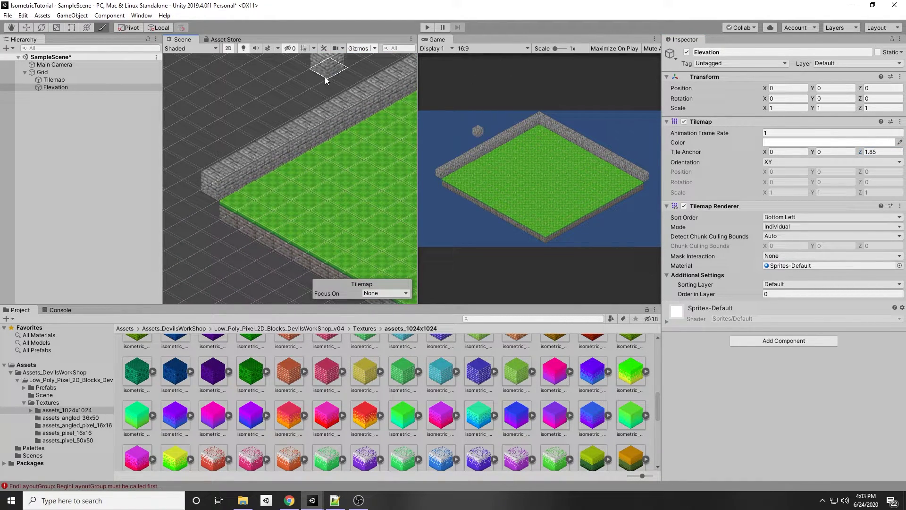
pyautogui.scroll(-7, 269, 183)
pyautogui.moveTo(340, 184); pyautogui.dragTo(170, 199, button='middle')
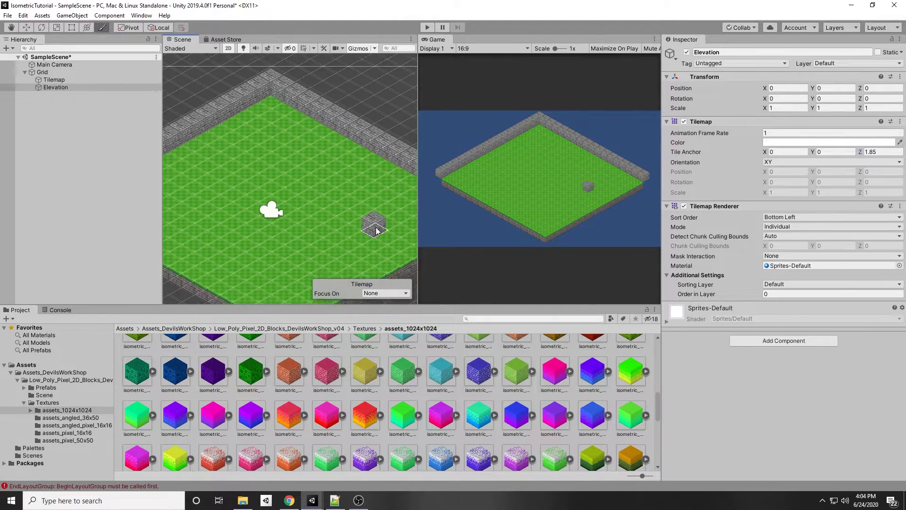
pyautogui.moveTo(375, 231); pyautogui.dragTo(237, 186, button='middle')
pyautogui.scroll(-1, 213, 232)
pyautogui.moveTo(212, 232); pyautogui.dragTo(520, 237, button='middle')
pyautogui.hotkey('ctrl', 'z')
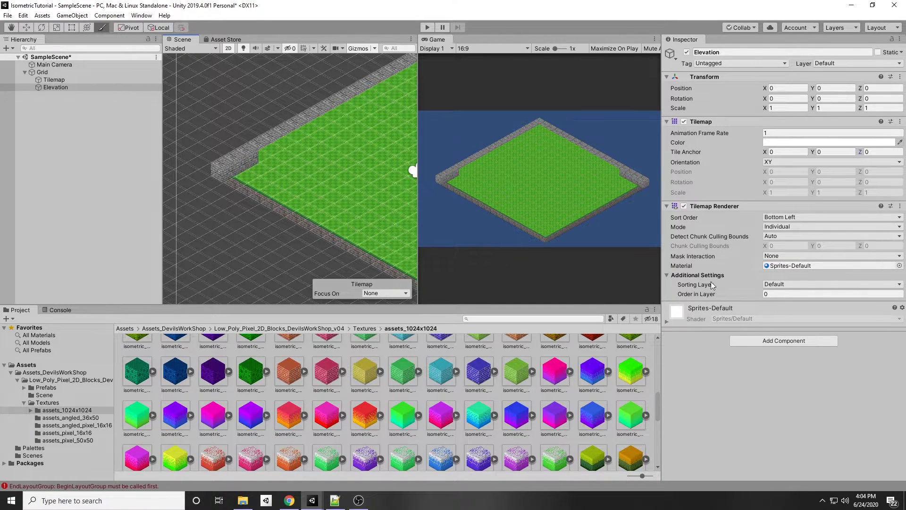
# Step: Add a new sorting layer named test below the Default layer
pyautogui.click(778, 286)
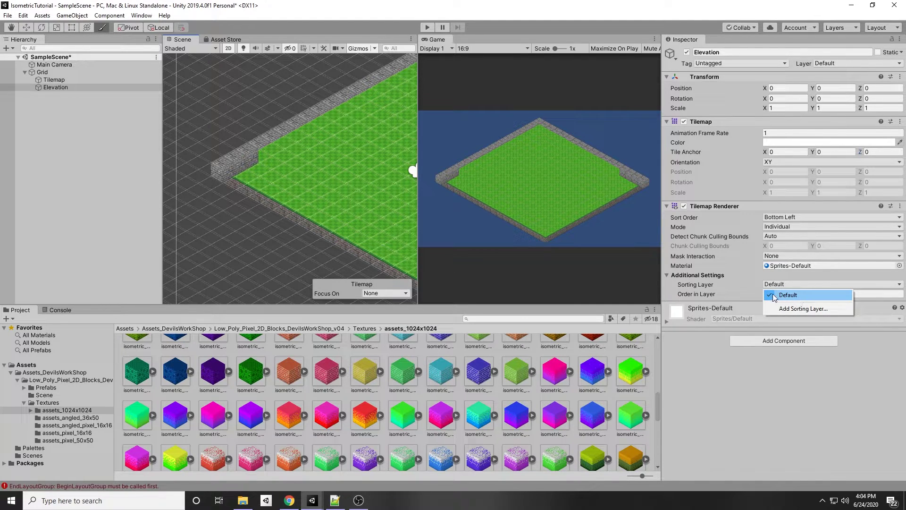
pyautogui.click(787, 308)
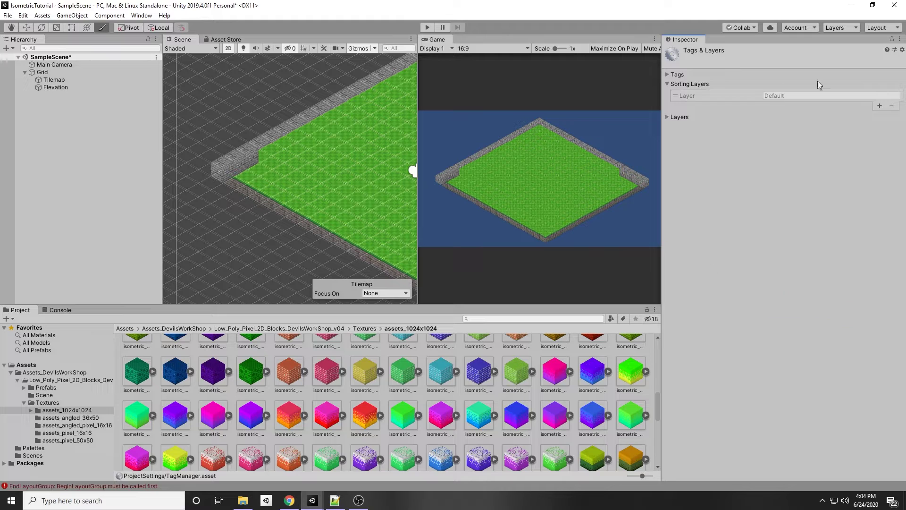
pyautogui.click(878, 105)
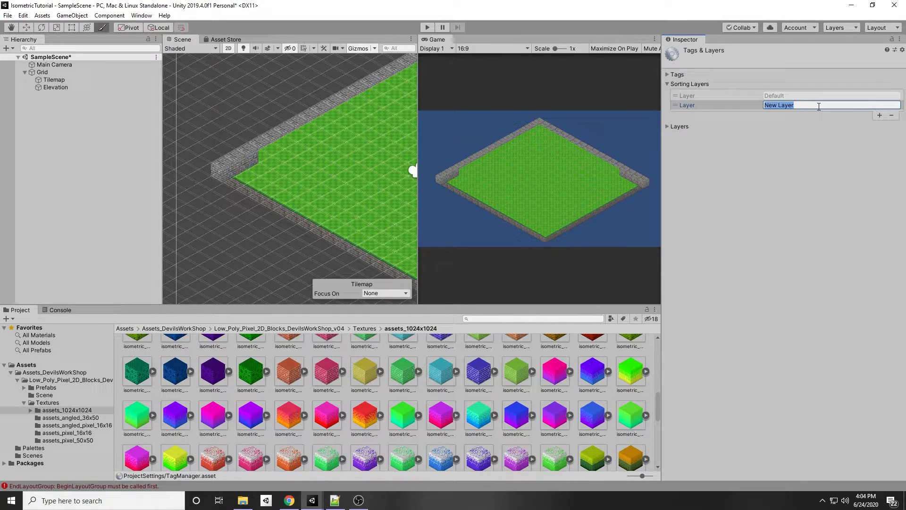
pyautogui.press('Return')
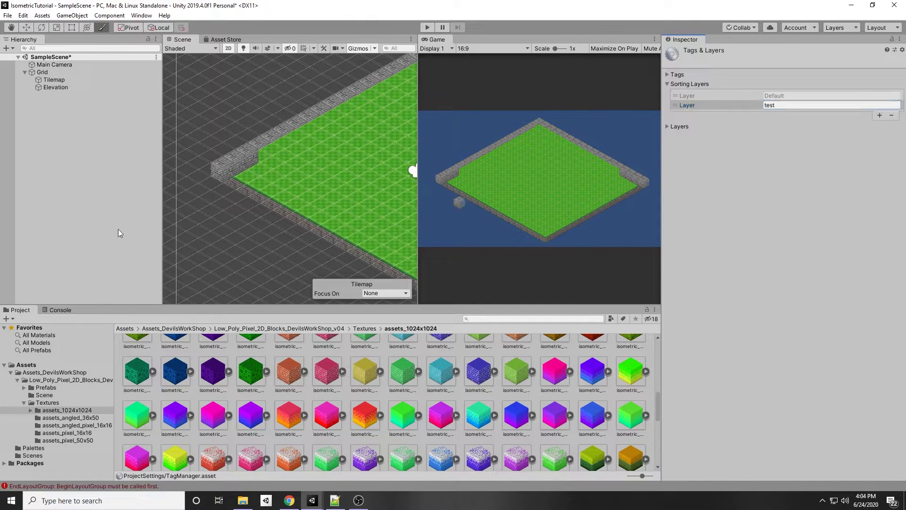
# Step: Assign the test sorting layer to the Elevation tilemap and check the walls against the ground
pyautogui.click(61, 88)
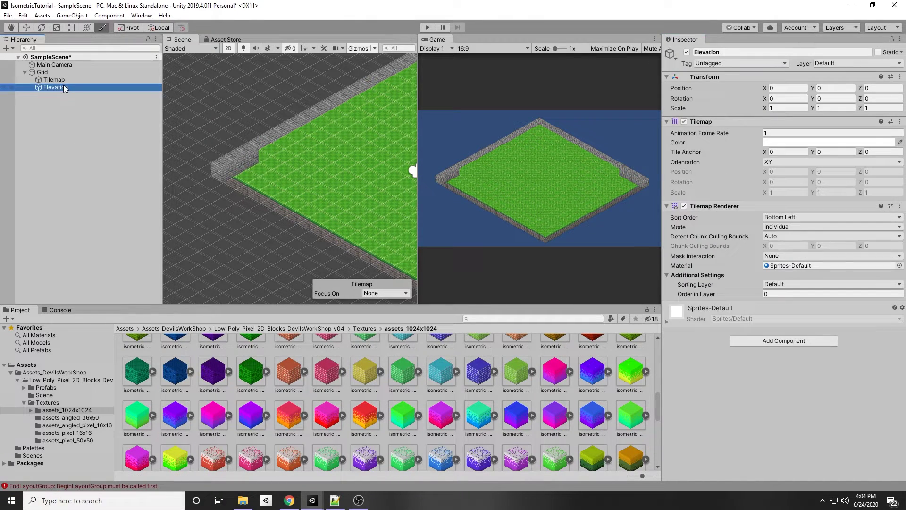
pyautogui.click(792, 284)
pyautogui.click(787, 305)
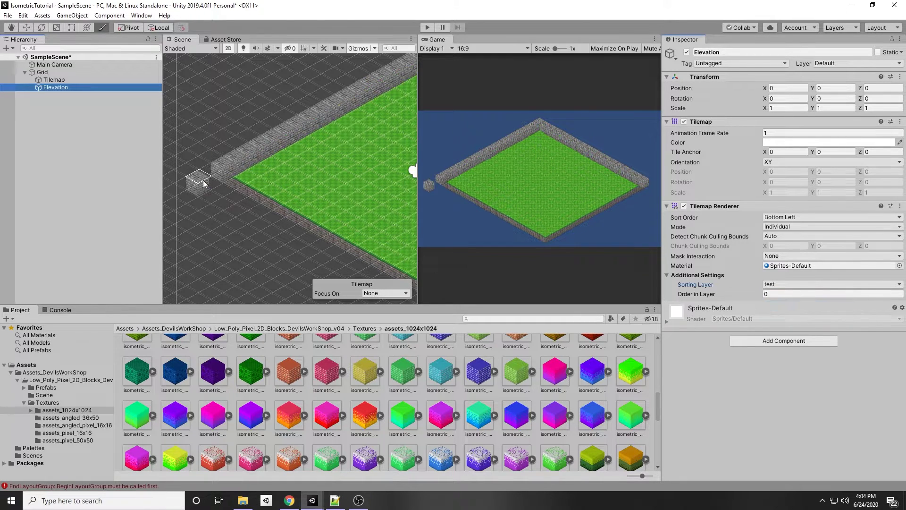
pyautogui.press('f')
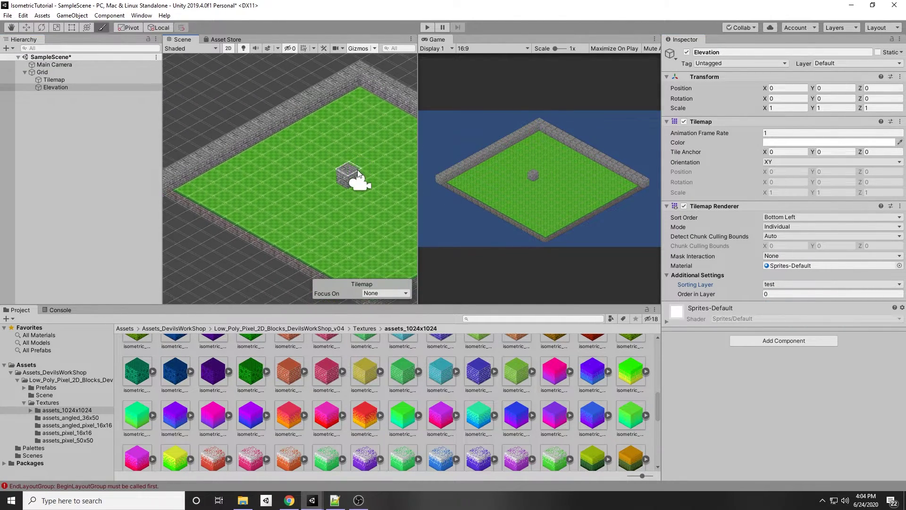
# Step: Set the Elevation tilemap's Sorting Layer to Default and its Order in Layer to 1
pyautogui.click(781, 284)
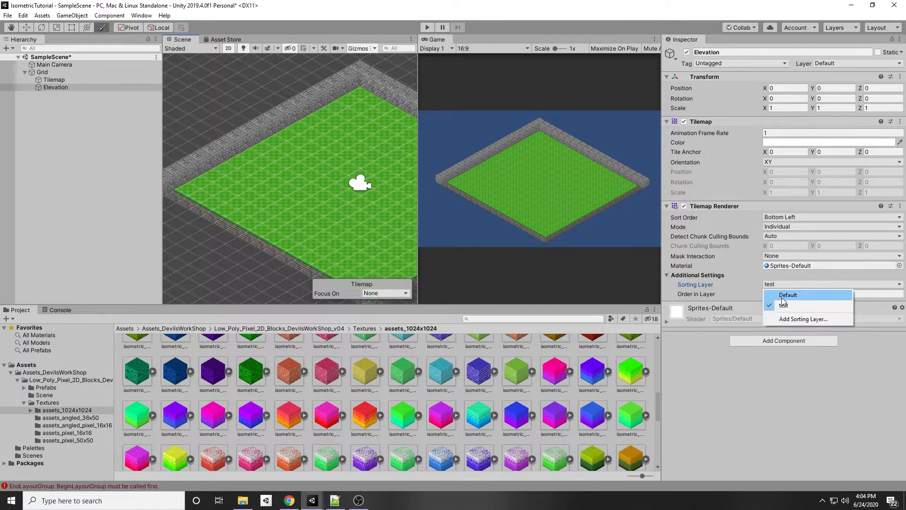
pyautogui.click(783, 295)
pyautogui.click(781, 294)
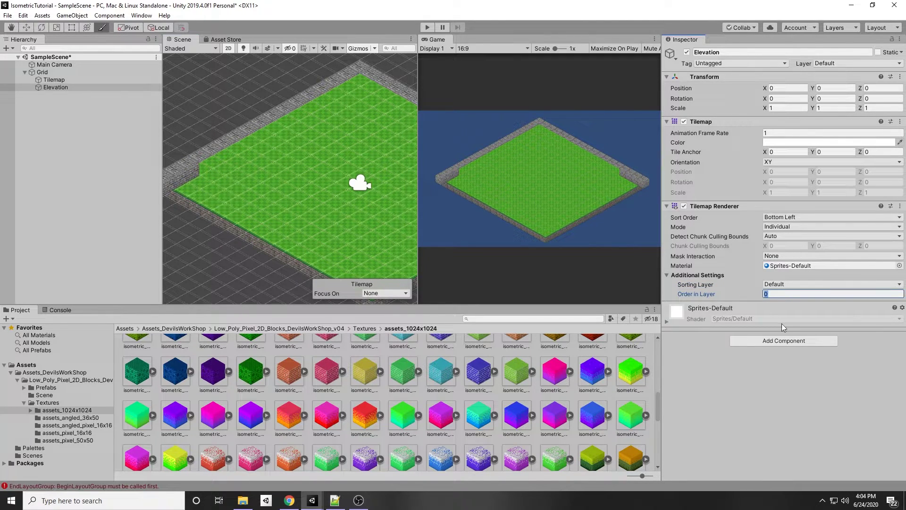
pyautogui.write('1')
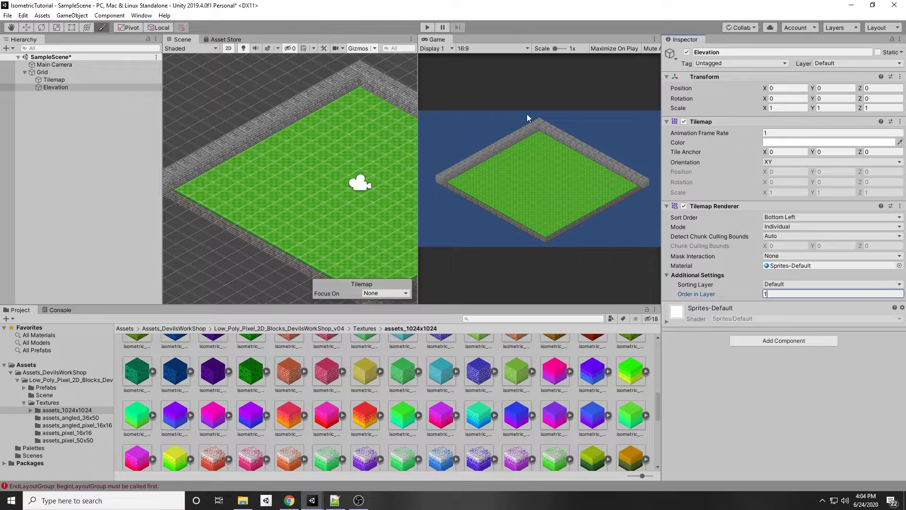
# Step: Examine the walls' rendering over the ground at the corners and compare the Tilemap and Elevation renderer settings
pyautogui.scroll(3, 369, 176)
pyautogui.moveTo(370, 176); pyautogui.dragTo(68, 244, button='middle')
pyautogui.moveTo(248, 188); pyautogui.dragTo(373, 265, button='middle')
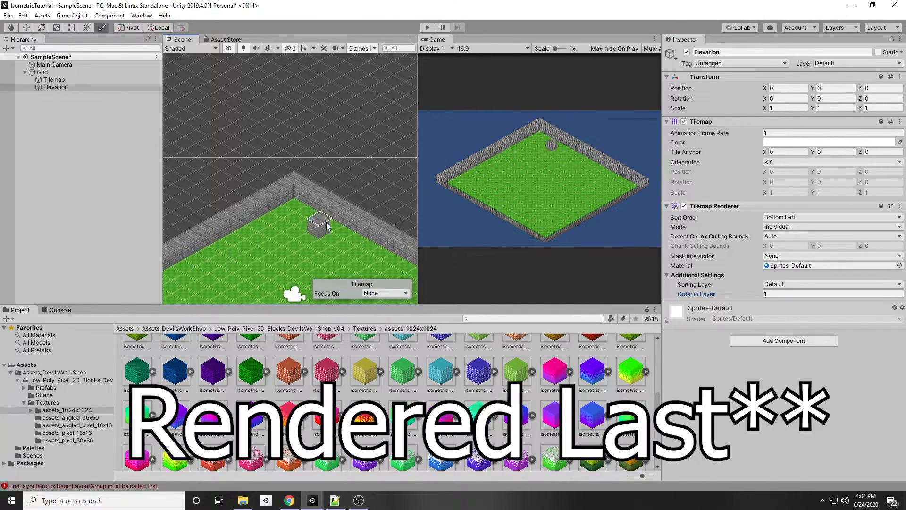
pyautogui.moveTo(325, 223); pyautogui.dragTo(327, 134, button='middle')
pyautogui.scroll(5, 287, 188)
pyautogui.moveTo(240, 197); pyautogui.dragTo(414, 143, button='middle')
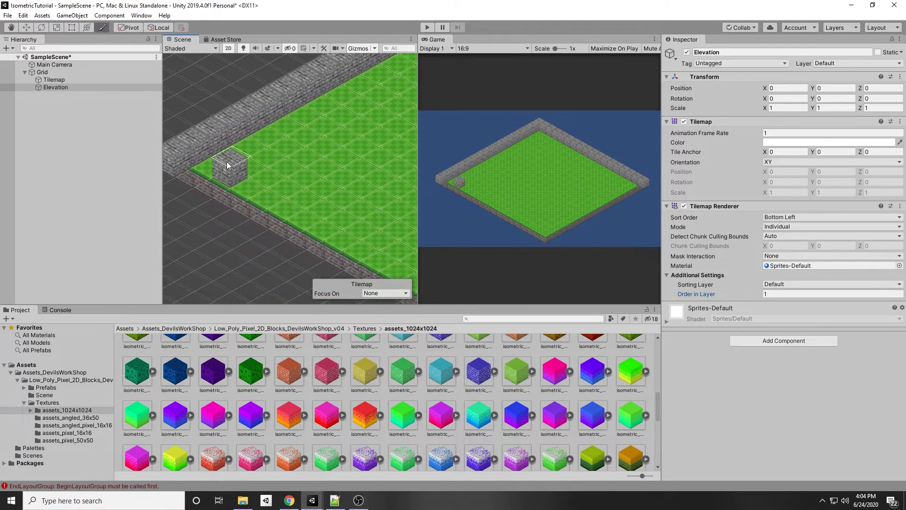
pyautogui.moveTo(228, 158); pyautogui.dragTo(287, 171, button='middle')
pyautogui.scroll(-2, 320, 170)
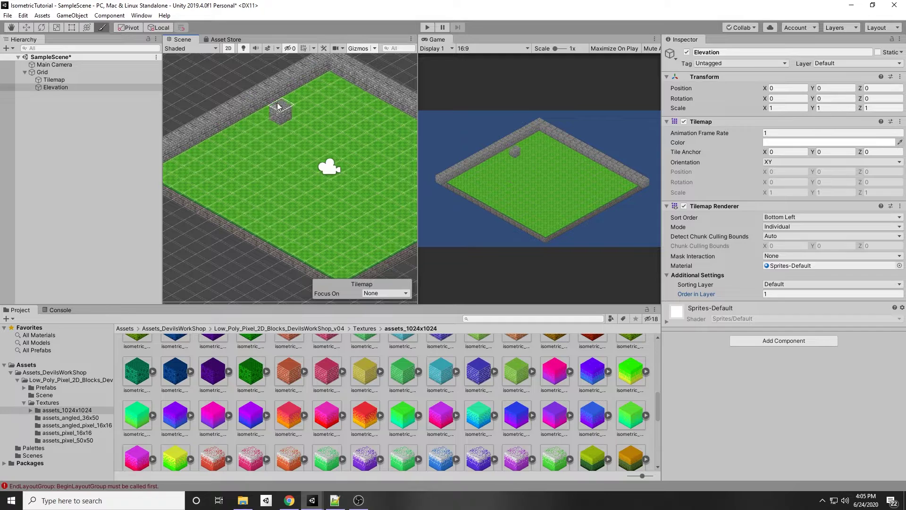
pyautogui.click(53, 87)
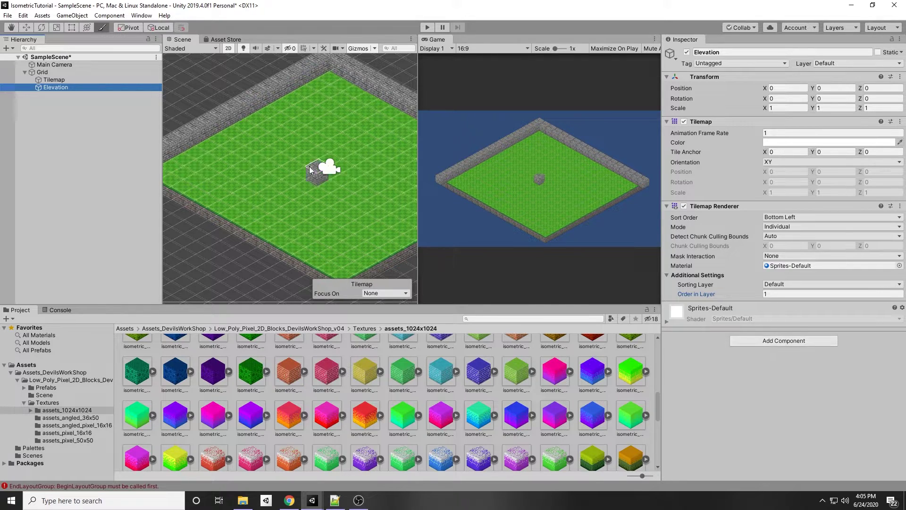
pyautogui.scroll(4, 209, 190)
pyautogui.click(77, 81)
pyautogui.click(78, 88)
pyautogui.click(77, 82)
pyautogui.click(77, 87)
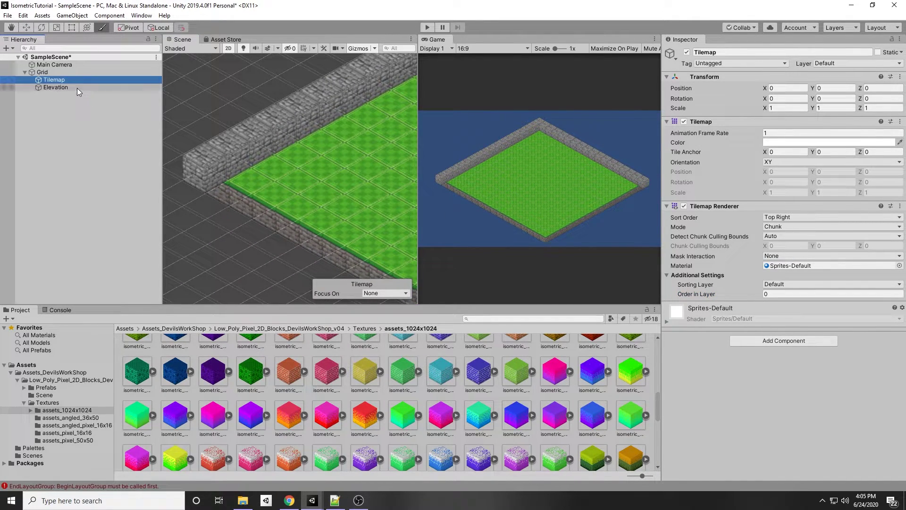
# Step: Add a Tilemap Collider 2D component to the ground Tilemap object
pyautogui.click(68, 79)
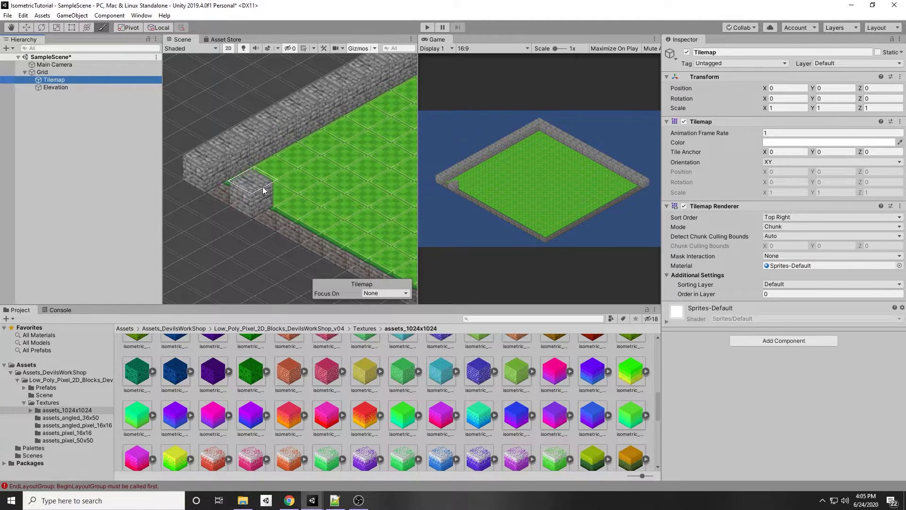
pyautogui.scroll(-2, 288, 193)
pyautogui.moveTo(333, 209); pyautogui.dragTo(155, 175, button='middle')
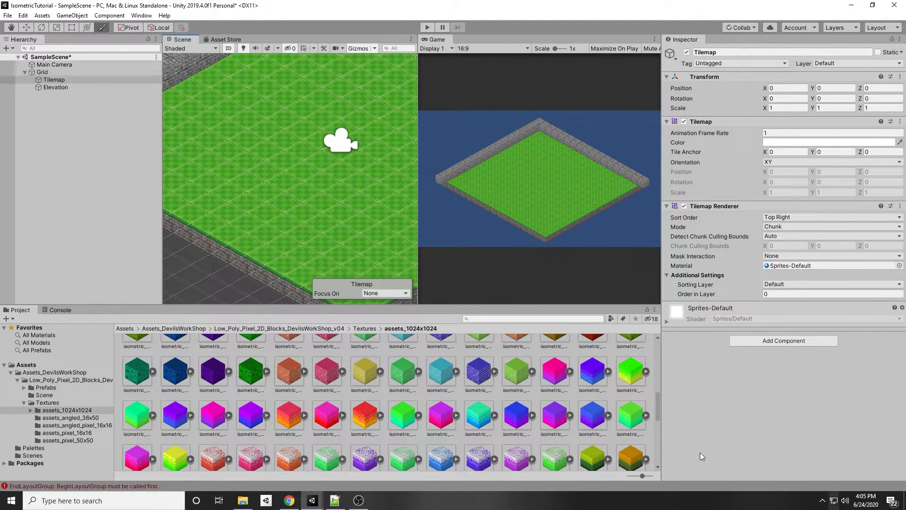
pyautogui.click(746, 342)
pyautogui.write('til')
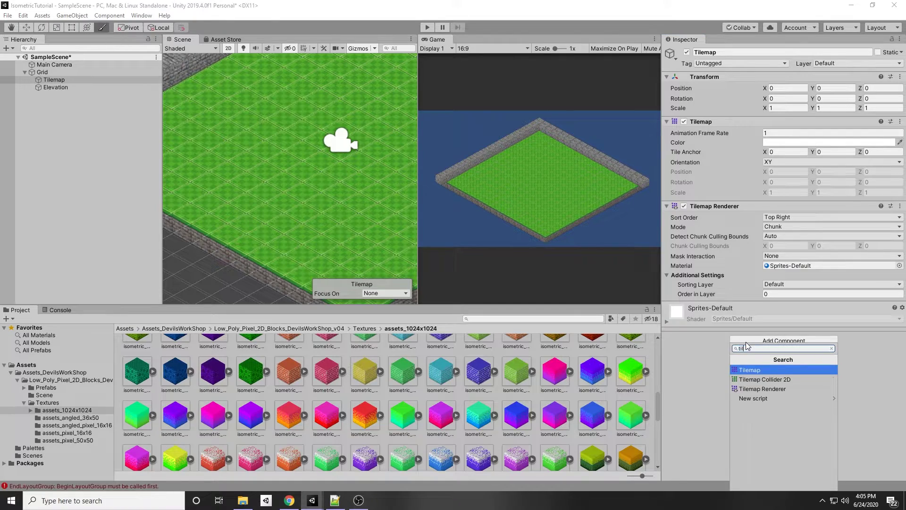
pyautogui.press('Down')
pyautogui.press('Return')
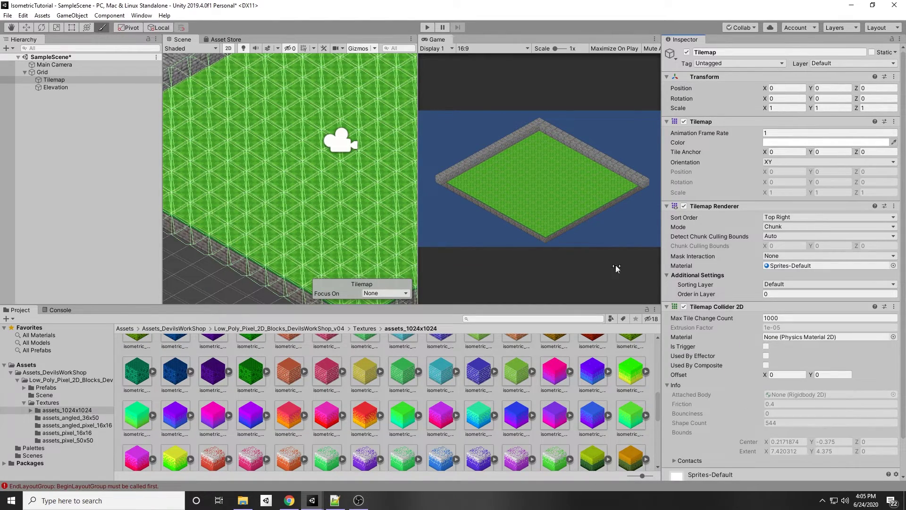
# Step: Check the collider outlines across the ground and add a Composite Collider 2D component to the Tilemap object
pyautogui.scroll(-5, 318, 122)
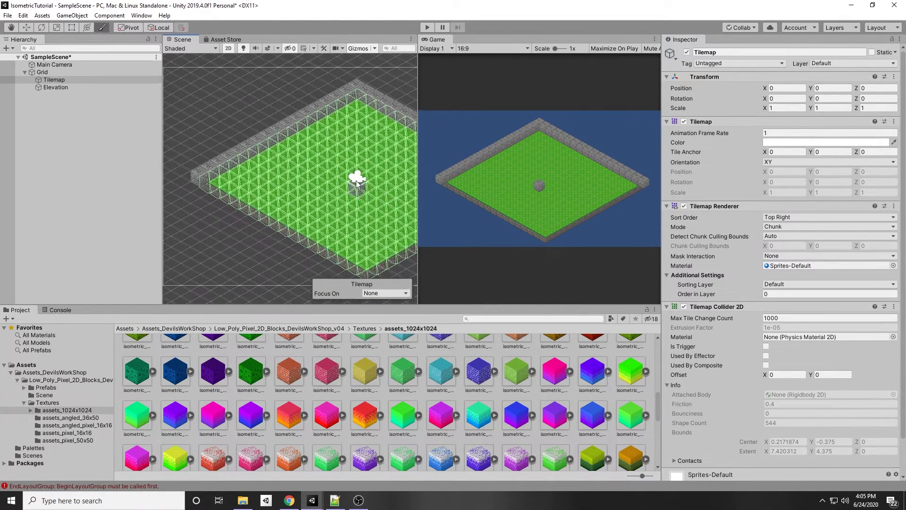
pyautogui.moveTo(363, 183); pyautogui.dragTo(273, 141, button='middle')
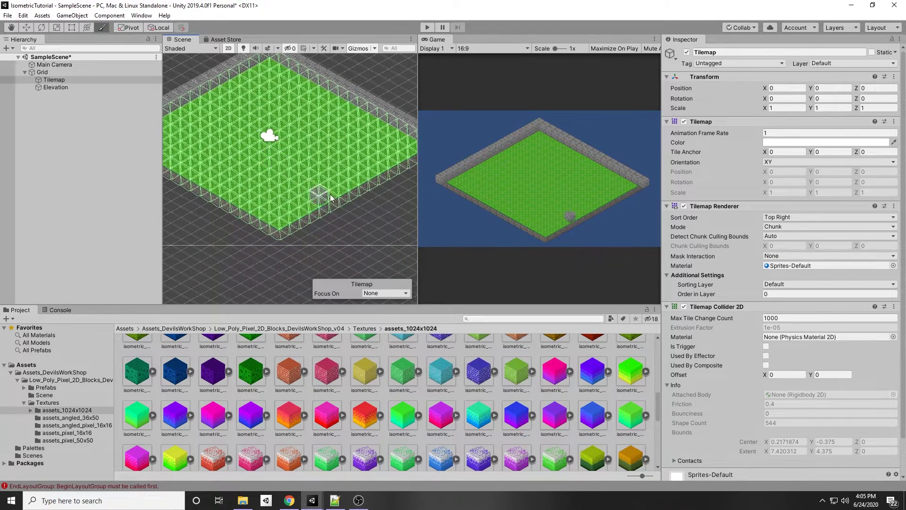
pyautogui.moveTo(331, 199); pyautogui.dragTo(370, 232, button='middle')
pyautogui.scroll(-2, 736, 359)
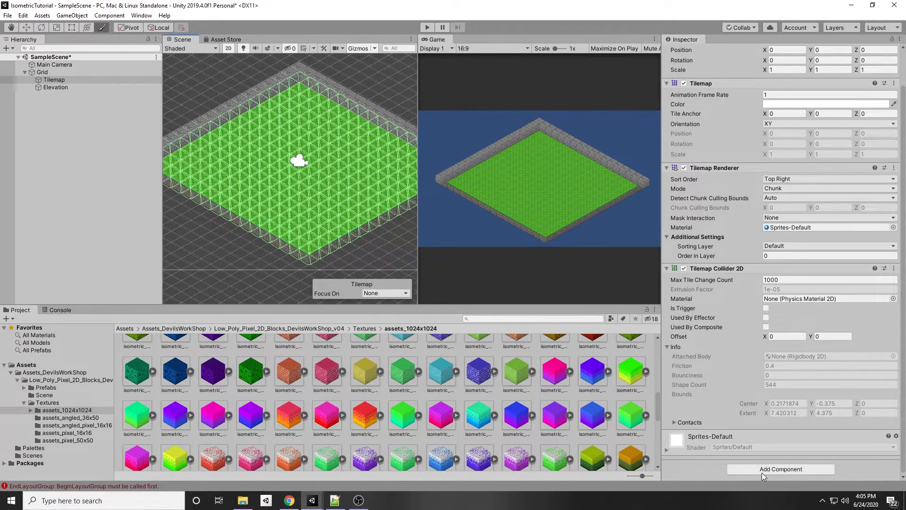
pyautogui.click(763, 472)
pyautogui.write('compo')
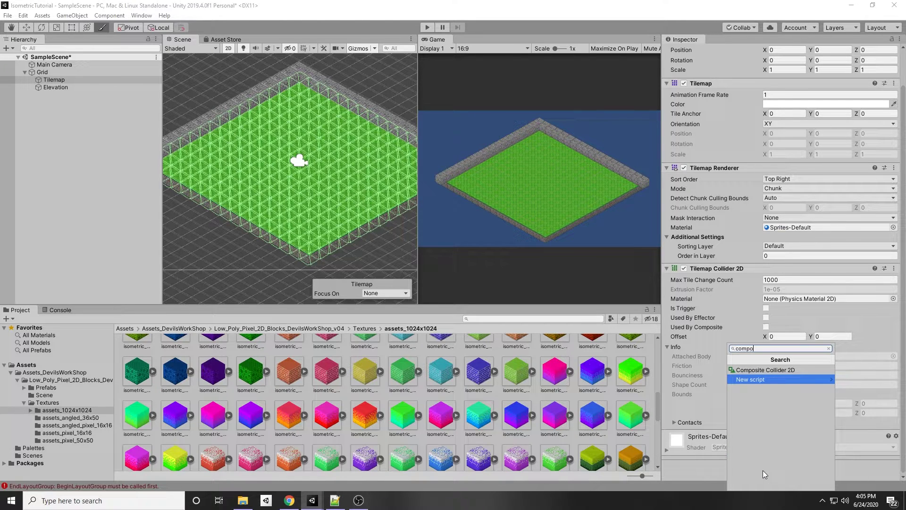
pyautogui.press('Up')
pyautogui.press('Return')
# Step: Enable Used By Composite on the ground Tilemap's Tilemap Collider 2D and check the merged outline around the ground's edge
pyautogui.scroll(-10, 889, 352)
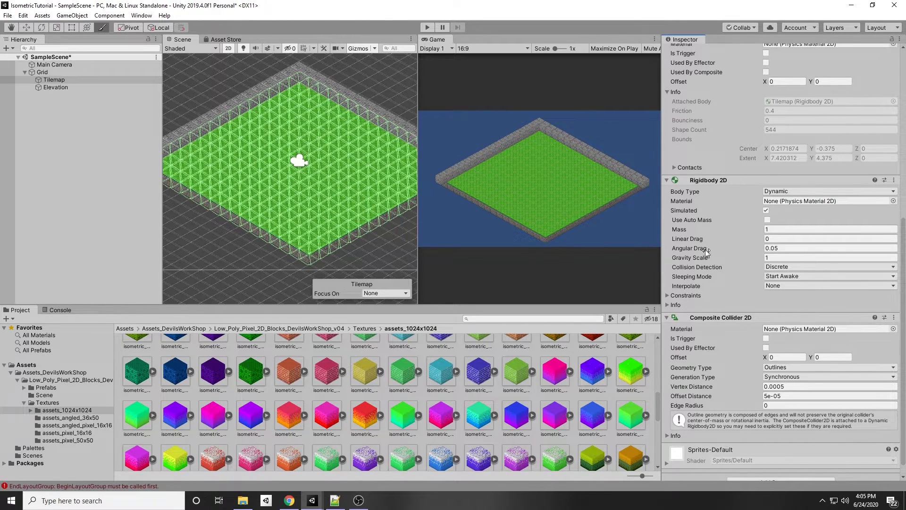
pyautogui.scroll(-1, 828, 296)
pyautogui.scroll(10, 799, 390)
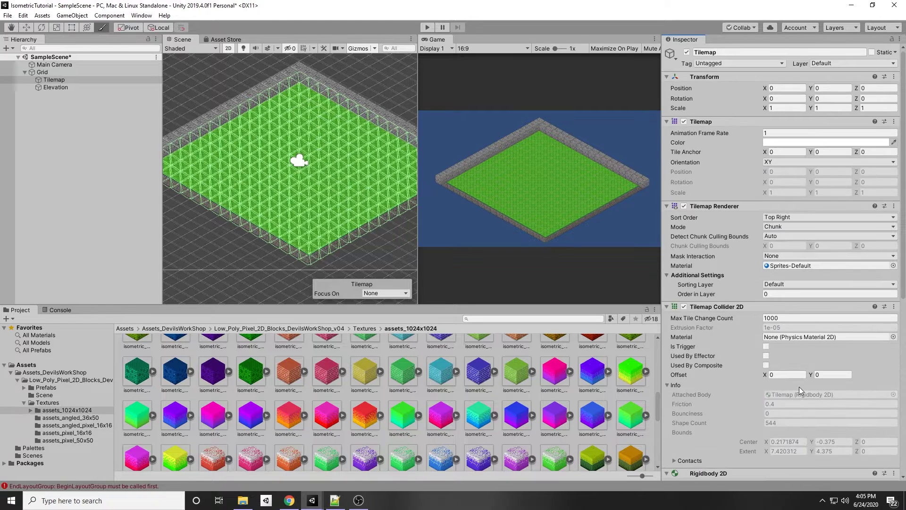
pyautogui.scroll(-3, 799, 387)
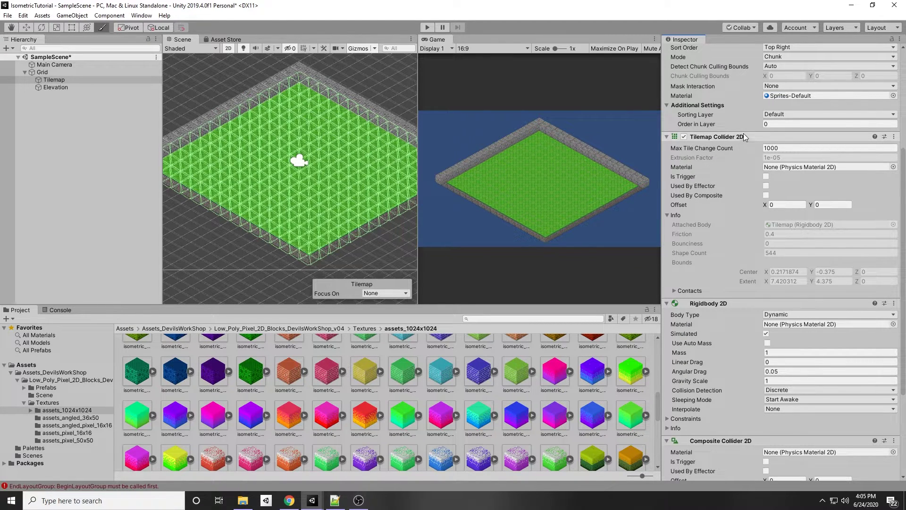
pyautogui.click(765, 194)
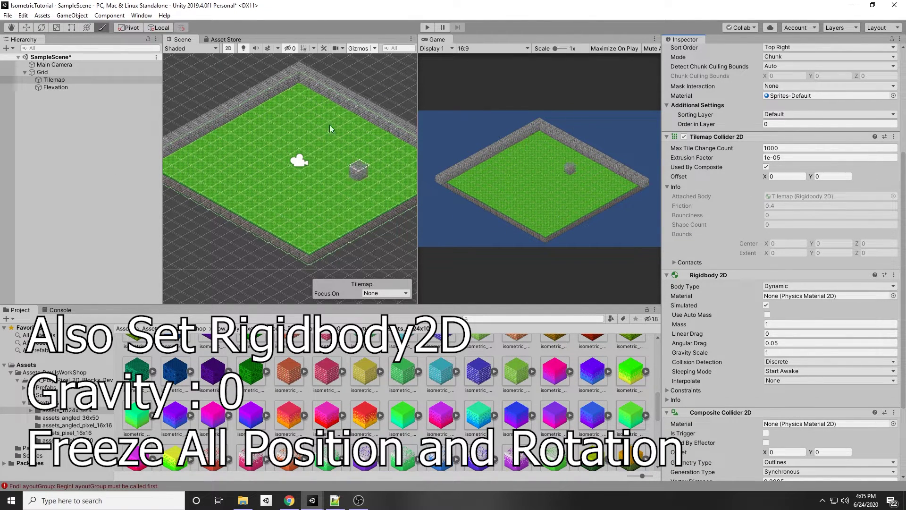
pyautogui.middleClick(202, 226)
pyautogui.moveTo(202, 226)
pyautogui.mouseDown(button='middle')
pyautogui.moveTo(325, 241)
pyautogui.moveTo(223, 225)
pyautogui.moveTo(268, 279)
pyautogui.mouseUp(button='middle')
pyautogui.scroll(3, 268, 247)
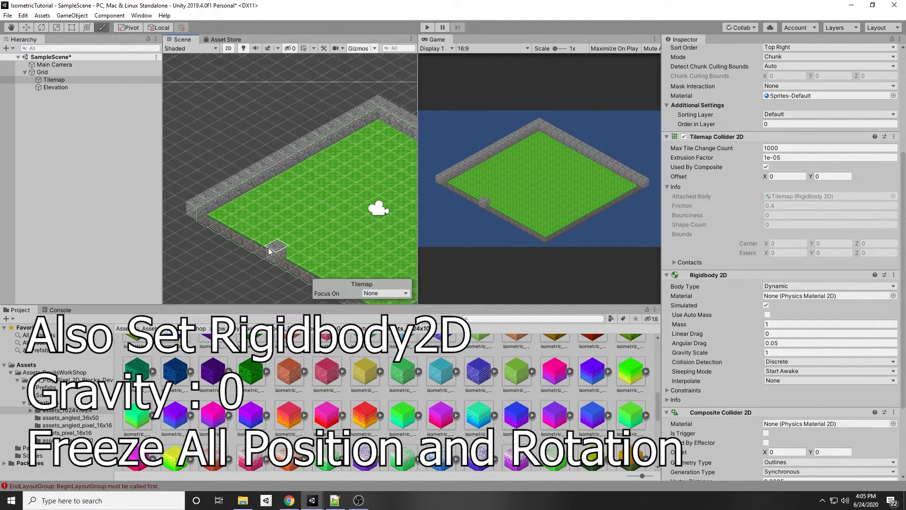
# Step: Add a Composite Collider 2D component to the Elevation tilemap object
pyautogui.click(61, 87)
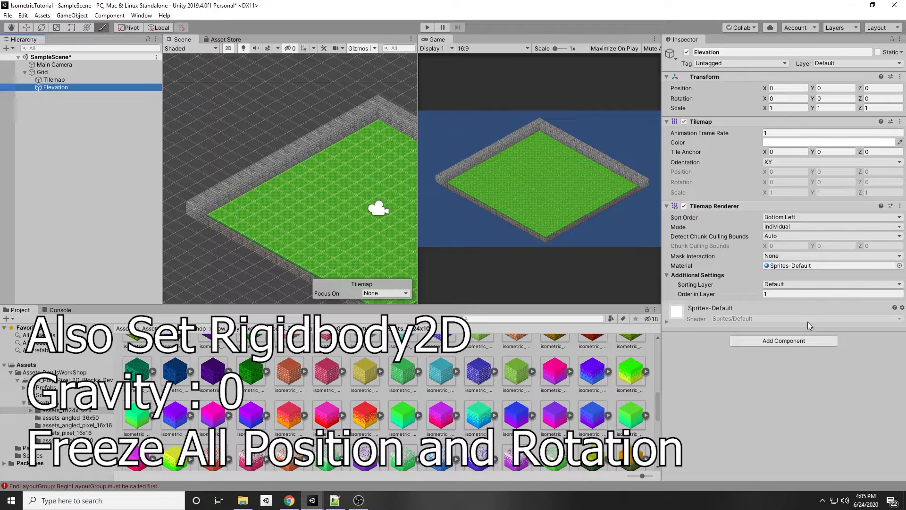
pyautogui.click(805, 343)
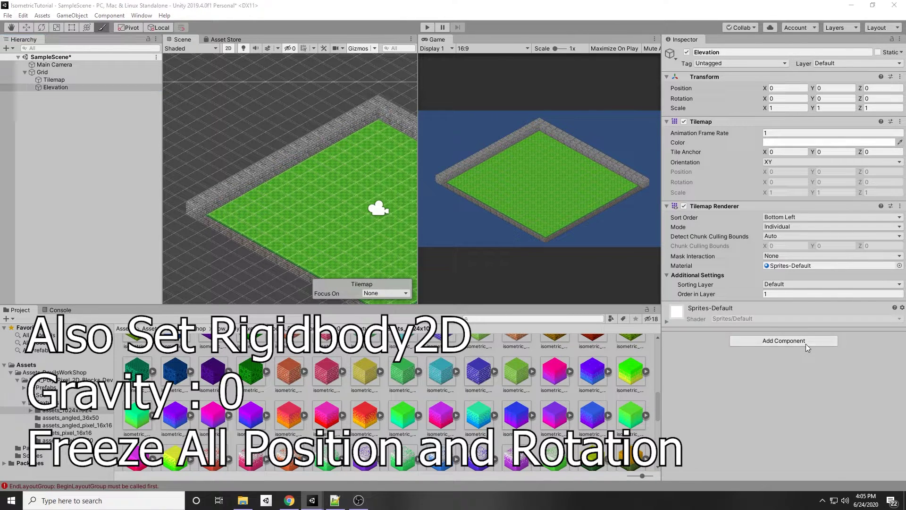
pyautogui.press('Return')
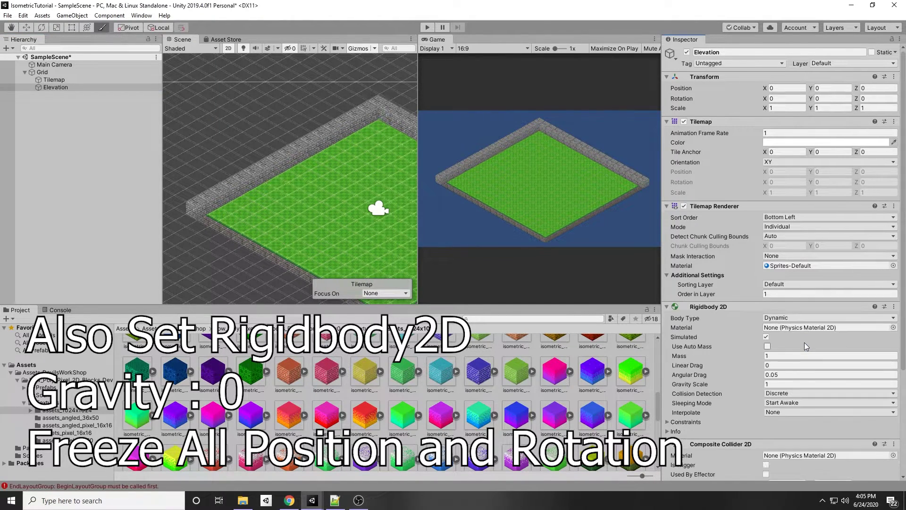
# Step: Add a Tilemap Collider 2D component to the Elevation object
pyautogui.scroll(-3, 791, 353)
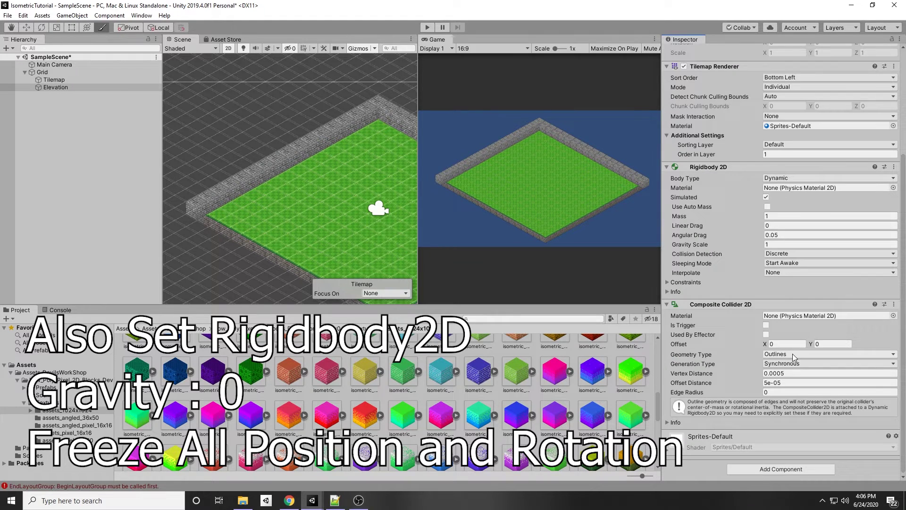
pyautogui.click(798, 468)
pyautogui.write('tile')
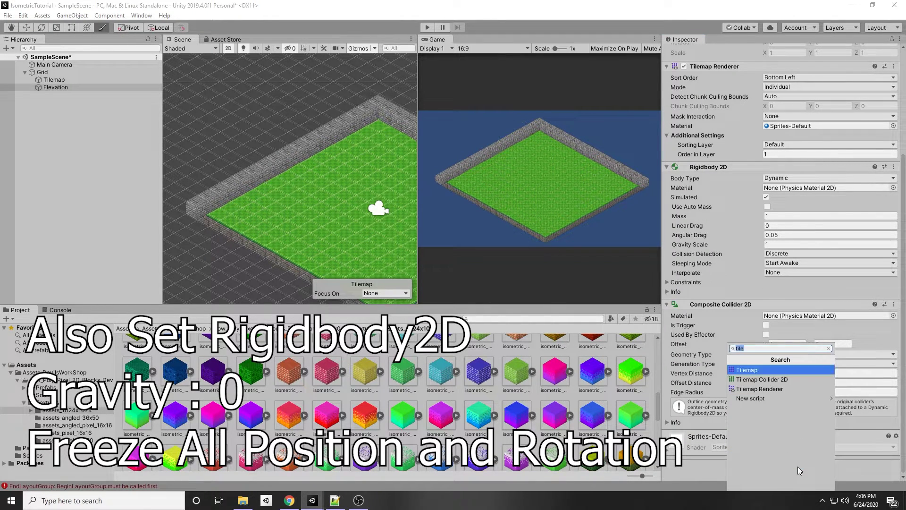
pyautogui.press('Down')
pyautogui.press('Return')
# Step: Enable Used By Composite on the Elevation Tilemap Collider 2D and check the collider outline along the walls
pyautogui.scroll(-5, 778, 425)
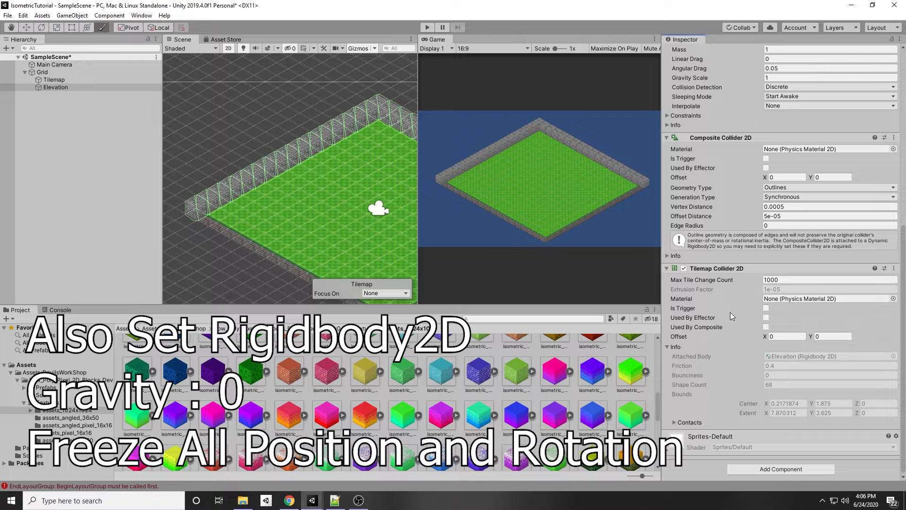
pyautogui.click(765, 326)
pyautogui.scroll(3, 259, 152)
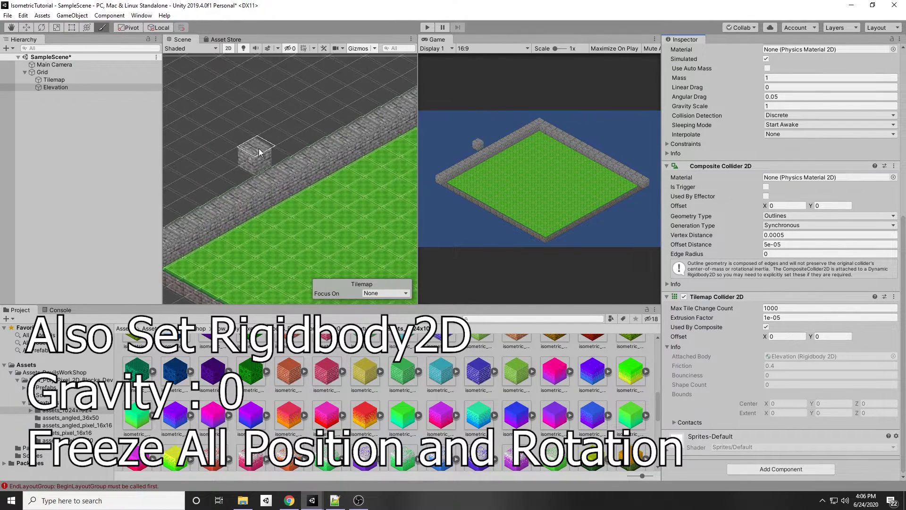
pyautogui.scroll(-4, 259, 152)
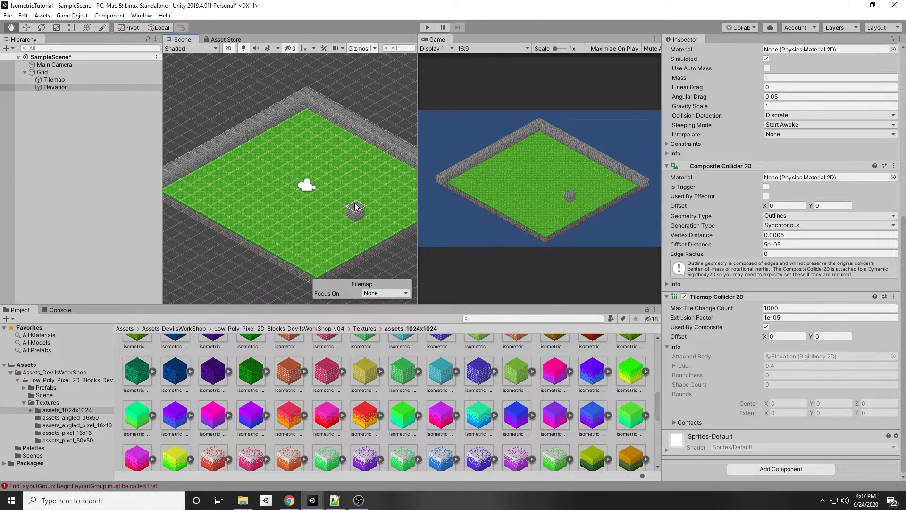
pyautogui.moveTo(355, 206); pyautogui.dragTo(353, 185, button='middle')
# Step: Set the light-blue block texture isometric_0064 to 1024 Pixels Per Unit and Max Size 64, and apply the import settings
pyautogui.scroll(2, 337, 368)
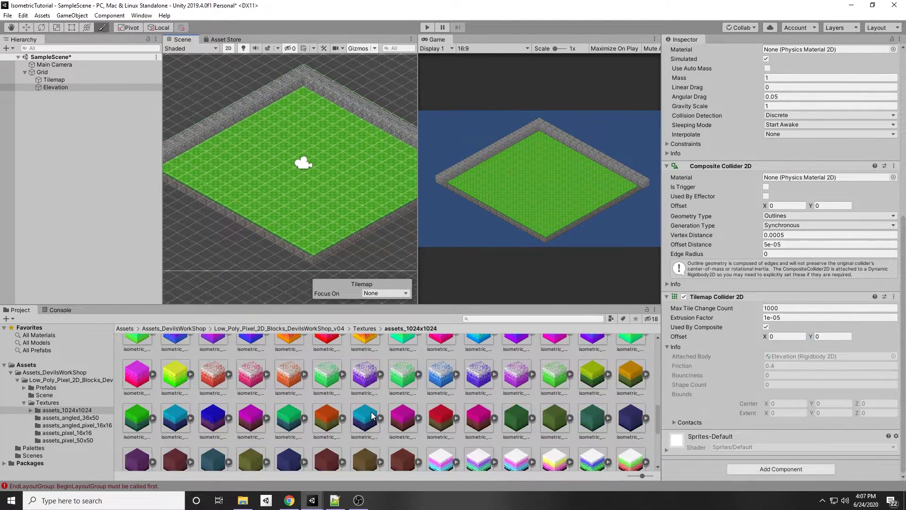
pyautogui.scroll(5, 489, 402)
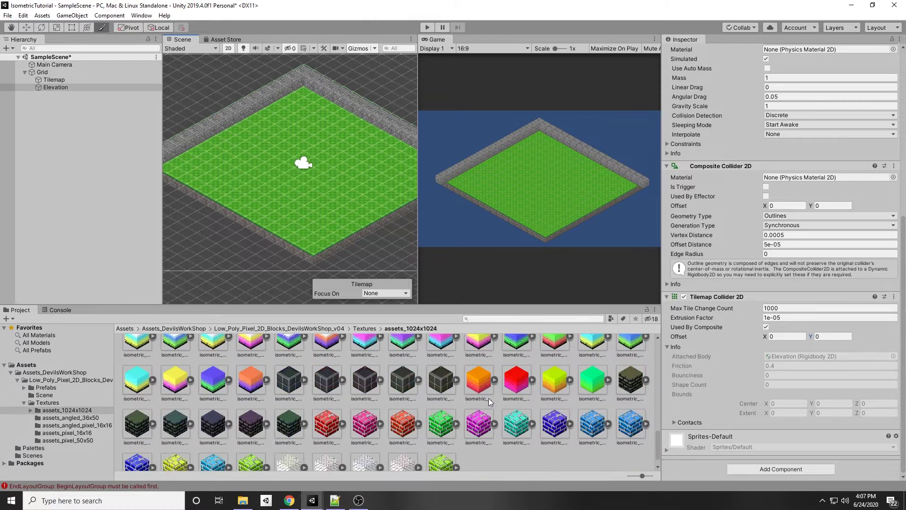
pyautogui.scroll(-2, 486, 400)
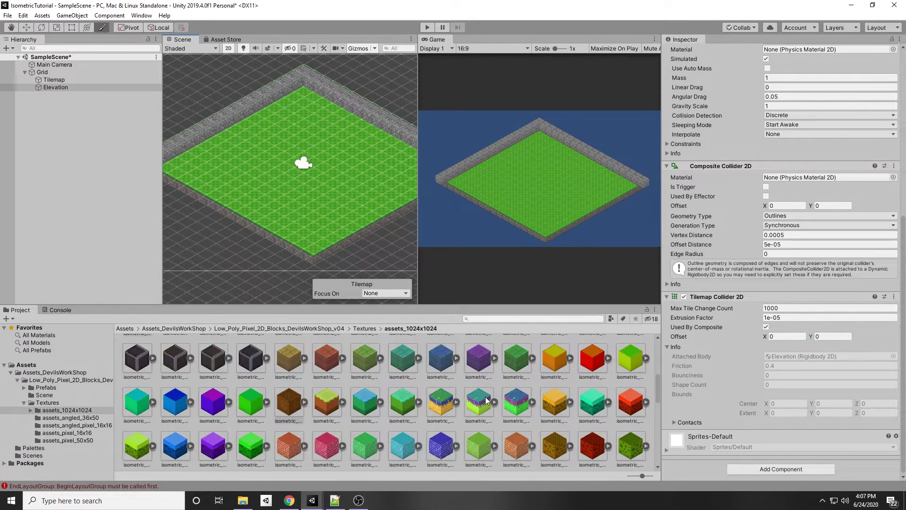
pyautogui.click(515, 394)
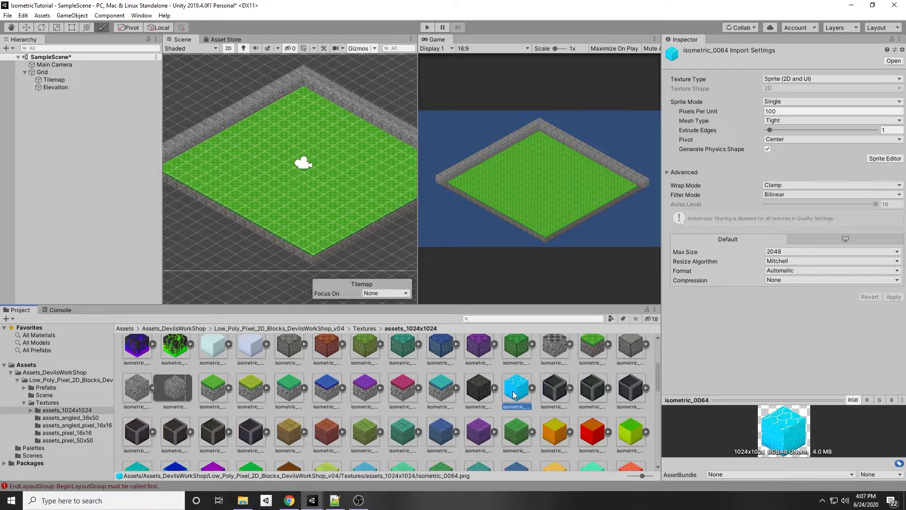
pyautogui.click(799, 111)
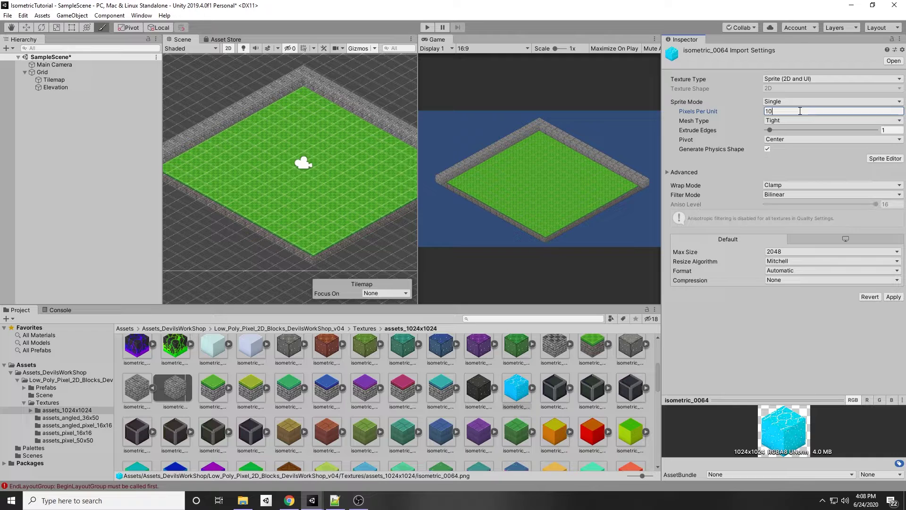
pyautogui.click(800, 254)
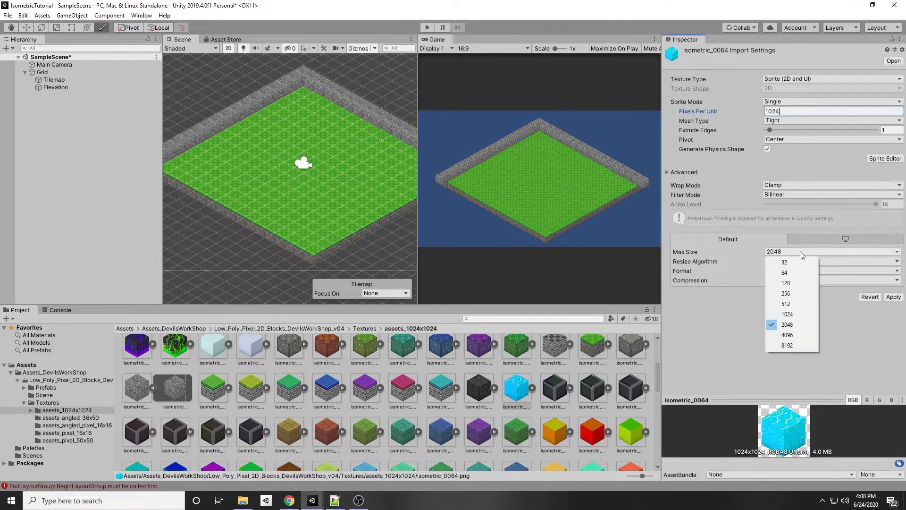
pyautogui.click(804, 274)
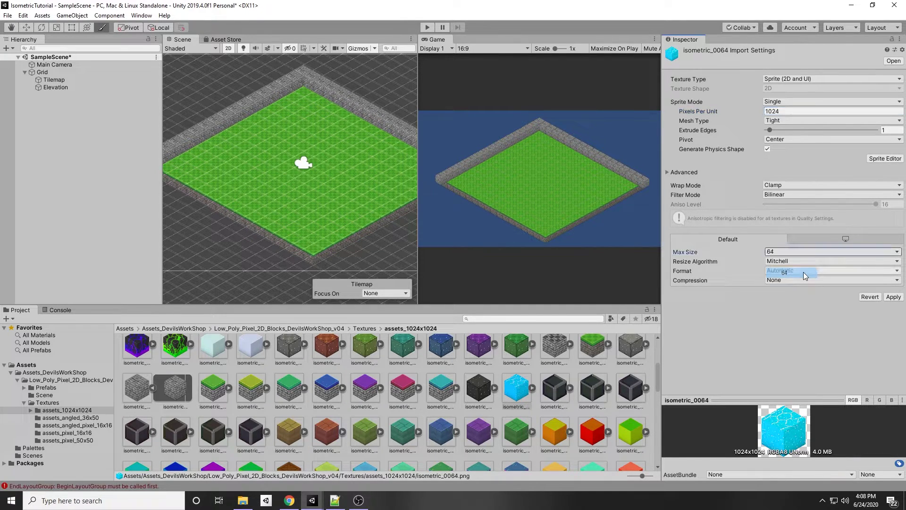
pyautogui.click(893, 296)
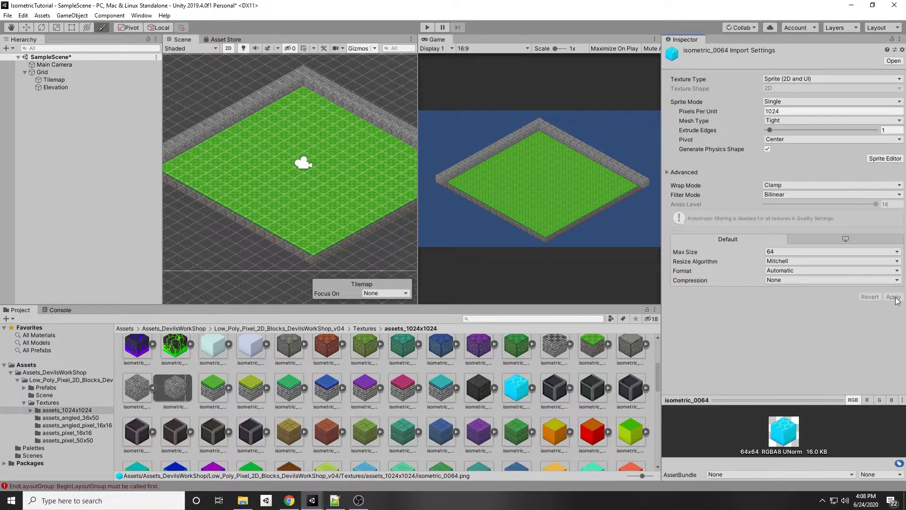
# Step: Open the Tile Palette and add isometric_0064 beside the existing tiles, saving isometric_0064.asset in the bitmap folder
pyautogui.click(143, 15)
pyautogui.moveTo(194, 178)
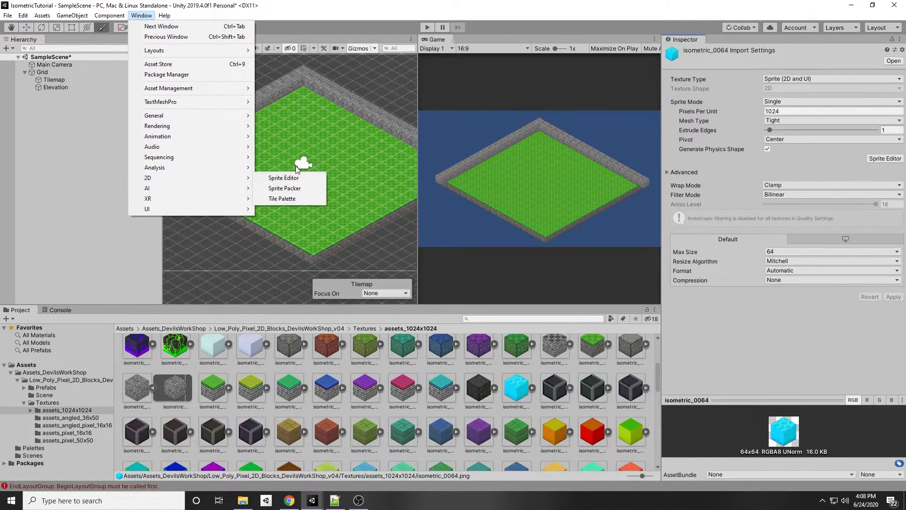
pyautogui.click(308, 198)
pyautogui.click(323, 174)
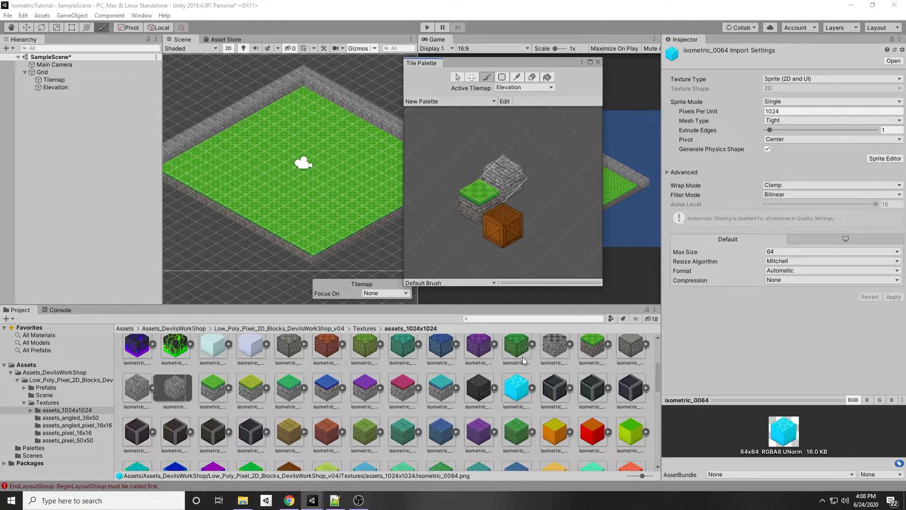
pyautogui.moveTo(535, 201); pyautogui.dragTo(528, 199)
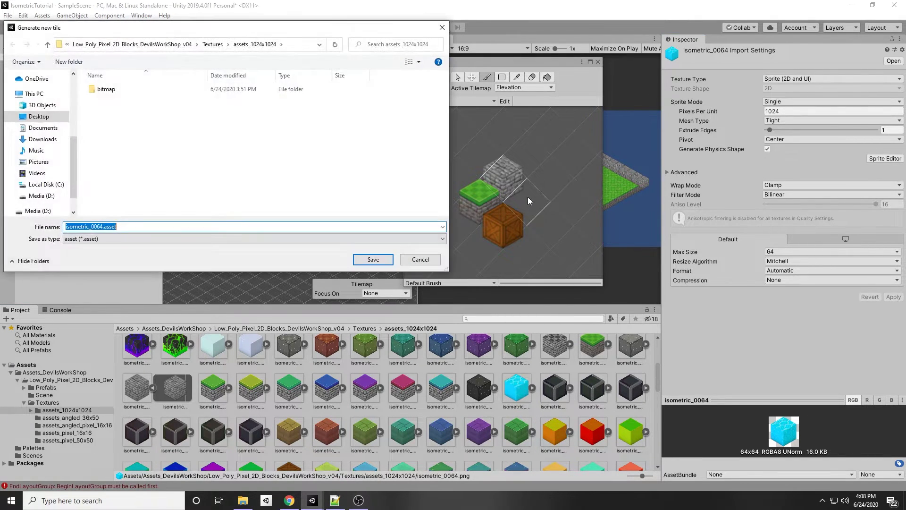
pyautogui.doubleClick(125, 94)
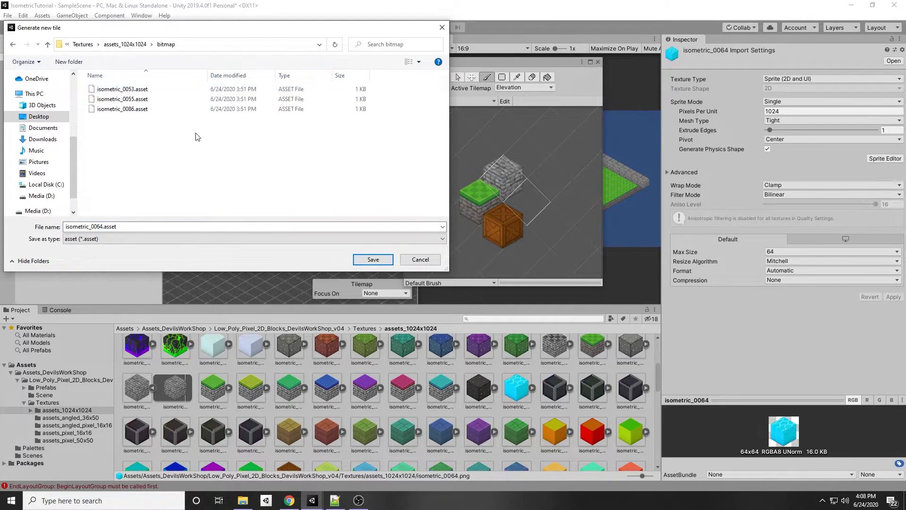
pyautogui.click(373, 259)
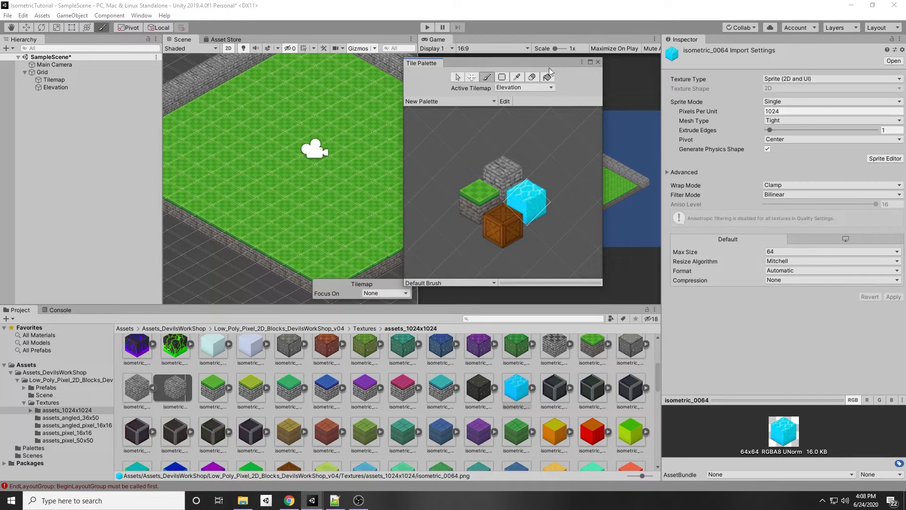
# Step: Paint an irregular patch of light-blue tiles in the middle of the grass on the ground Tilemap
pyautogui.moveTo(550, 63); pyautogui.dragTo(491, 281)
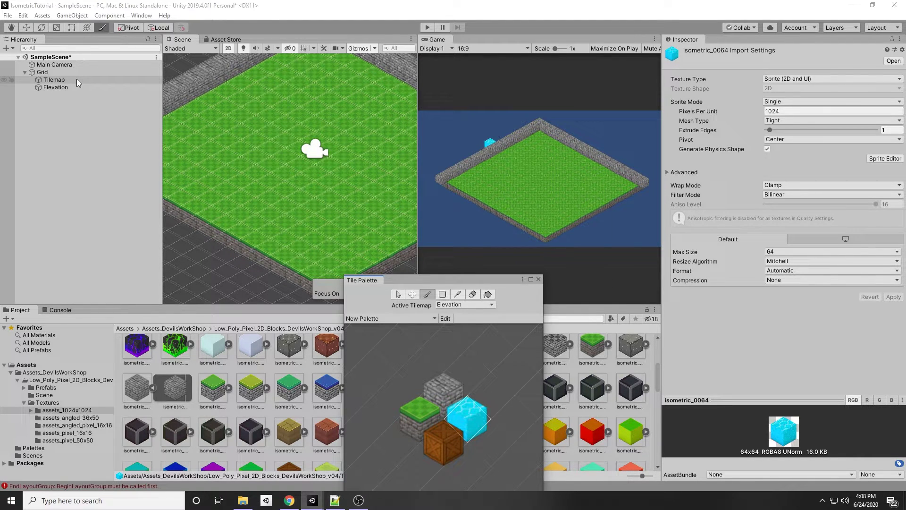
pyautogui.click(77, 79)
pyautogui.click(397, 267)
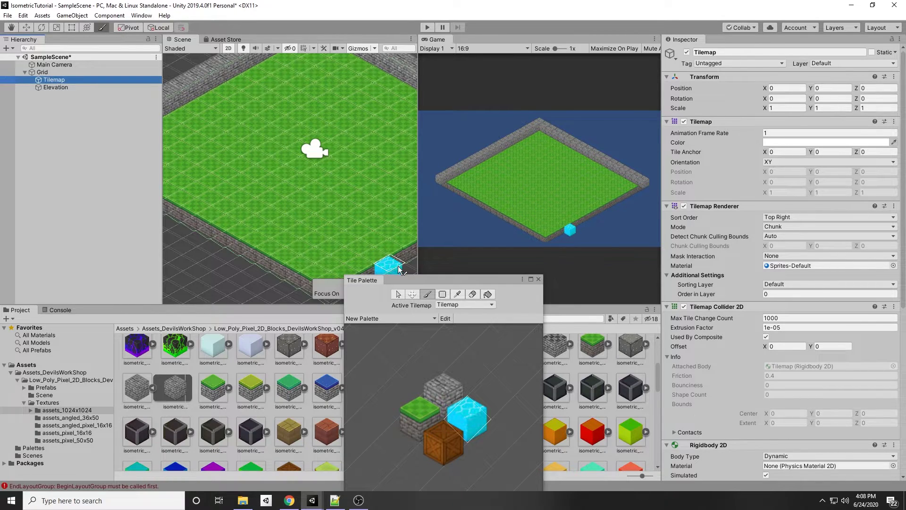
pyautogui.moveTo(264, 158); pyautogui.dragTo(246, 166, button='middle')
pyautogui.moveTo(268, 169)
pyautogui.mouseDown()
pyautogui.moveTo(259, 126)
pyautogui.moveTo(345, 152)
pyautogui.moveTo(273, 188)
pyautogui.moveTo(320, 183)
pyautogui.mouseUp()
pyautogui.moveTo(319, 122); pyautogui.dragTo(336, 155, button='middle')
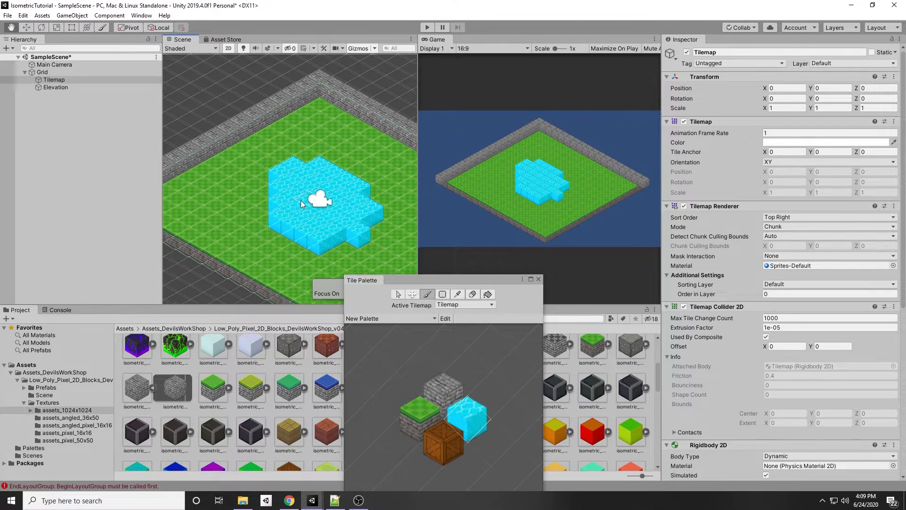
pyautogui.click(386, 256)
pyautogui.keyDown('shift'); pyautogui.click(386, 257); pyautogui.keyUp('shift')
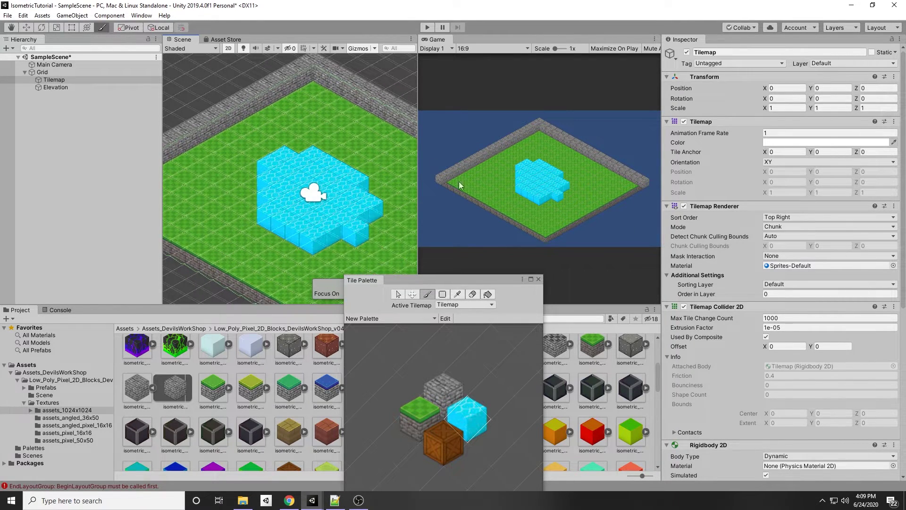
# Step: Set the ground Tilemap Renderer's Mode to Individual and check how the light-blue tiles render against the grass
pyautogui.moveTo(272, 292); pyautogui.dragTo(270, 256, button='middle')
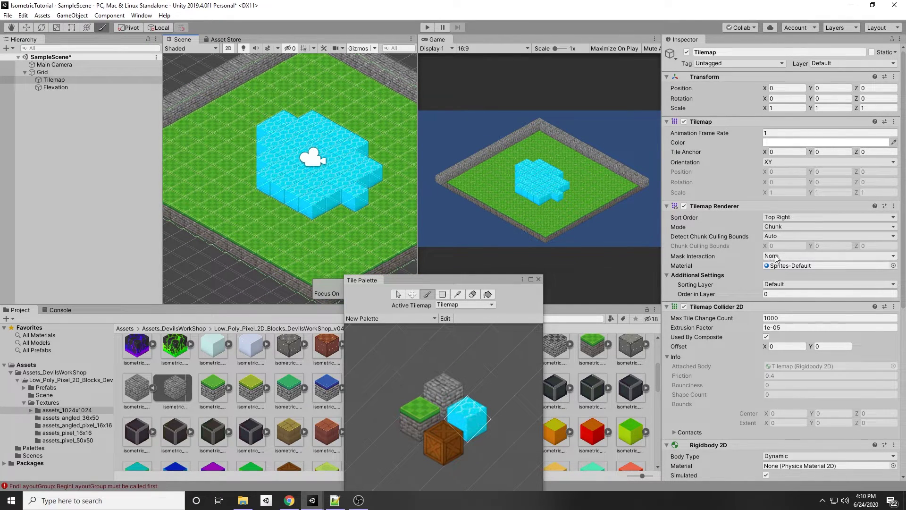
pyautogui.click(773, 228)
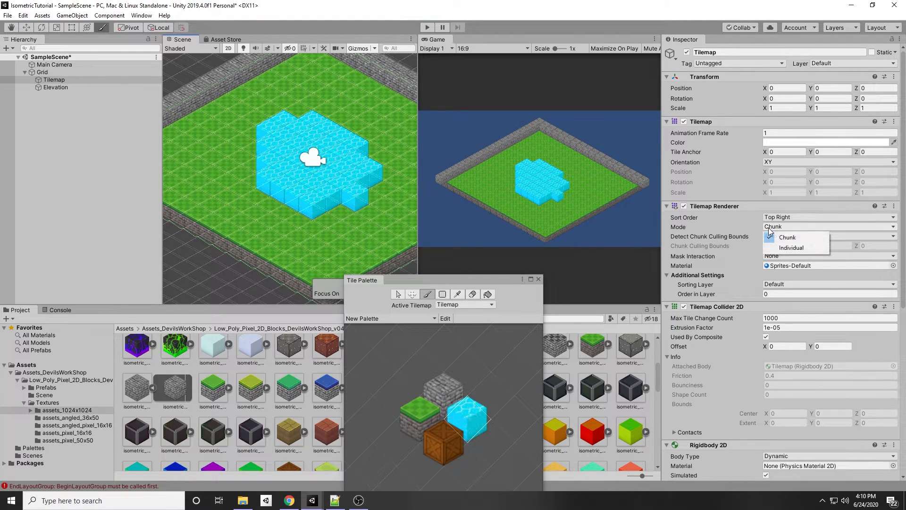
pyautogui.click(791, 247)
pyautogui.scroll(-4, 310, 172)
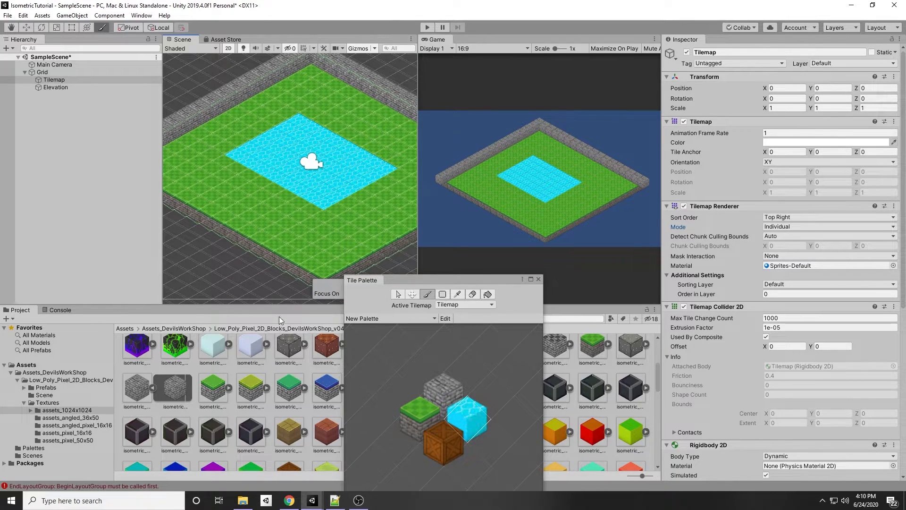
pyautogui.scroll(-7, 307, 208)
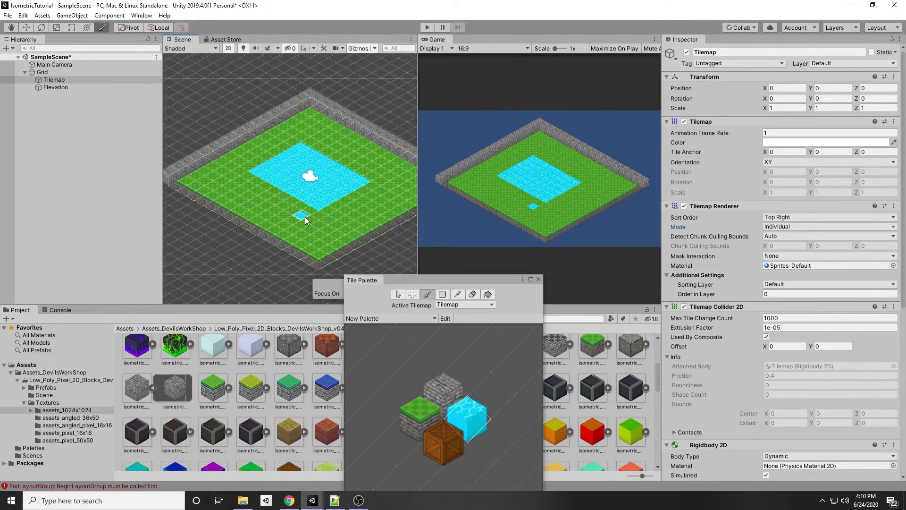
pyautogui.scroll(9, 304, 217)
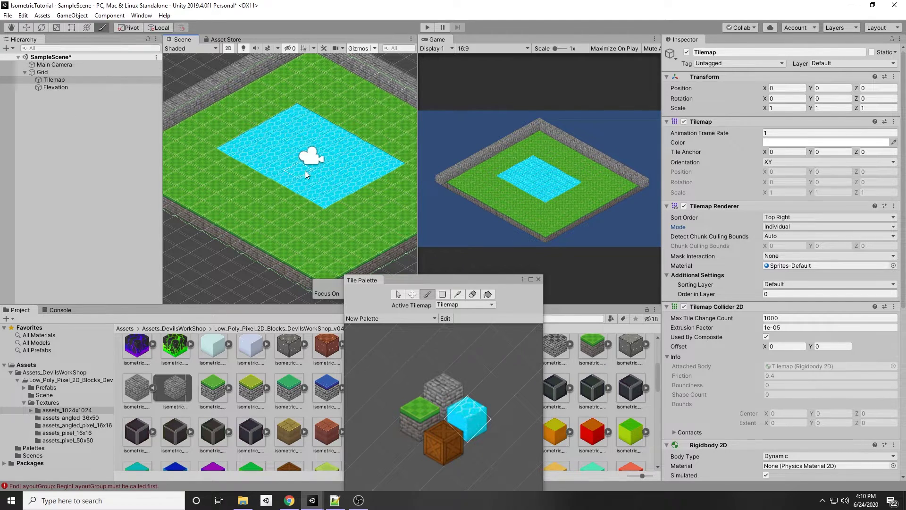
# Step: Create an Isometric Z As Y Tilemap under Grid and rename it Collision
pyautogui.click(43, 73)
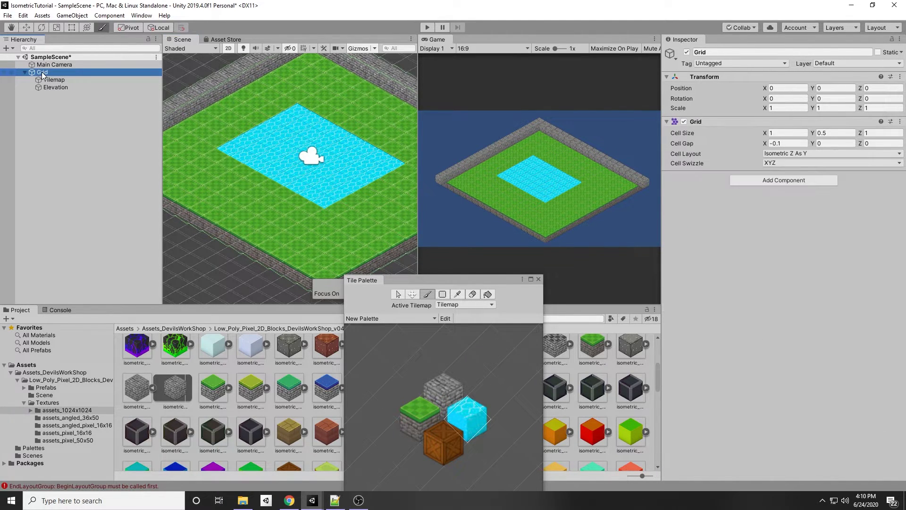
pyautogui.rightClick(42, 74)
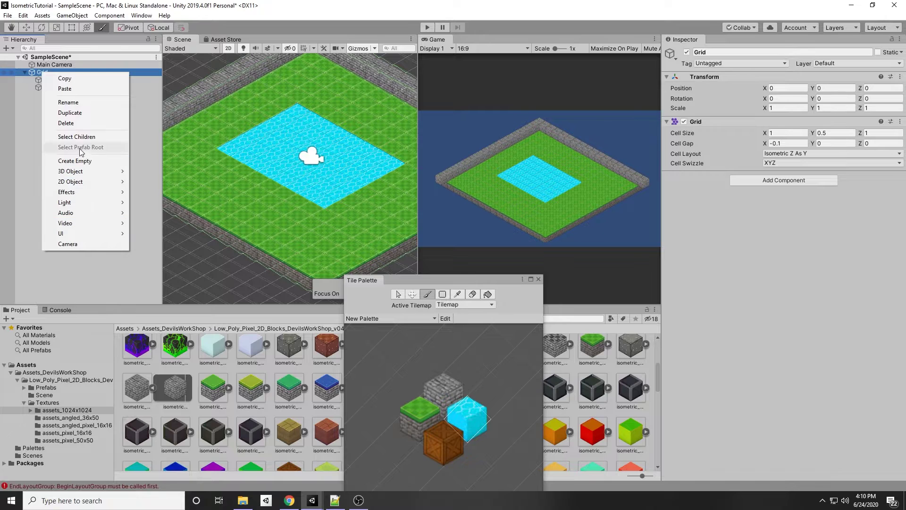
pyautogui.moveTo(108, 182)
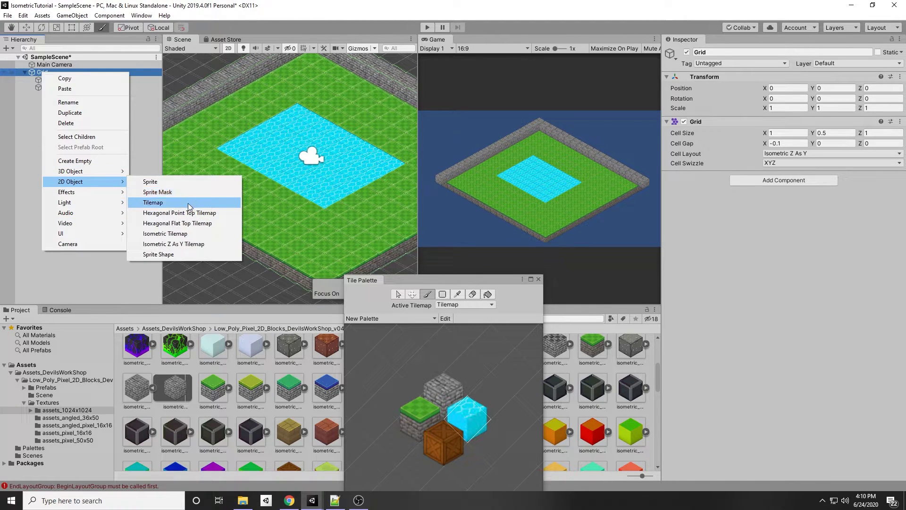
pyautogui.click(195, 244)
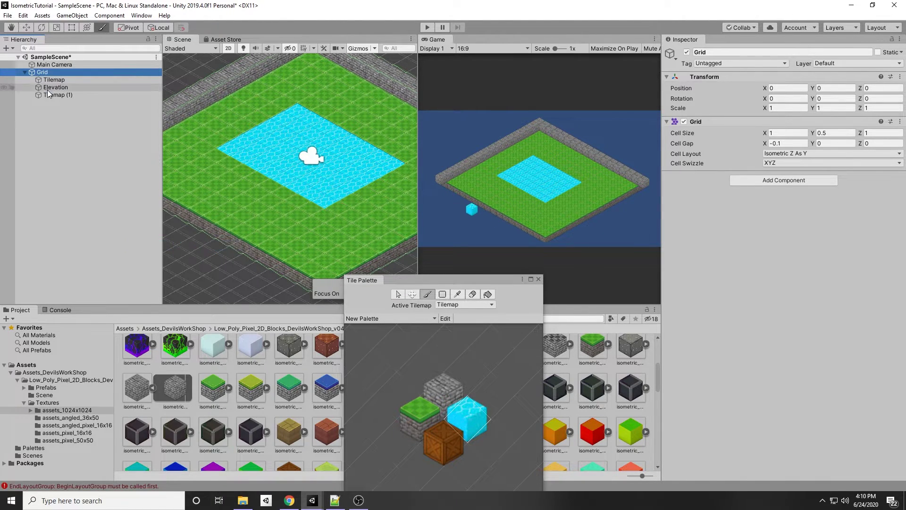
pyautogui.click(52, 96)
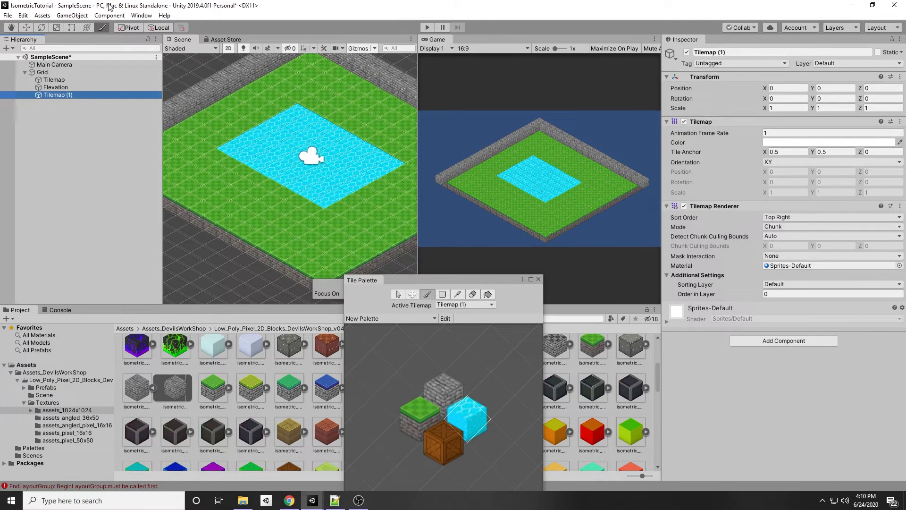
pyautogui.press('F2')
pyautogui.write('Collision')
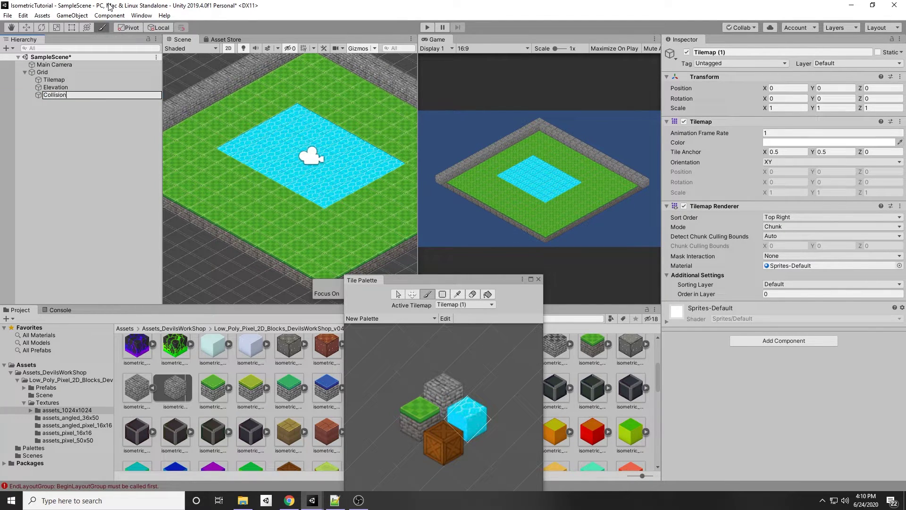
pyautogui.press('Return')
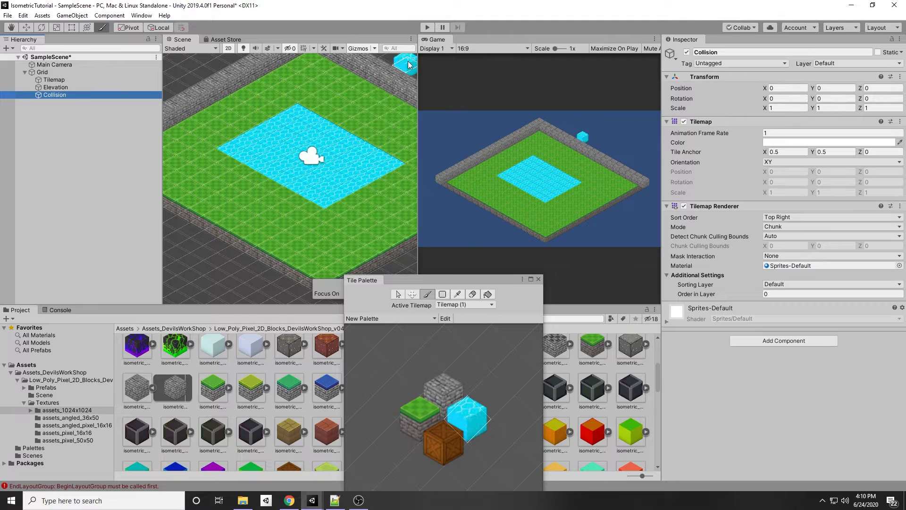
# Step: Paint a closed border of wooden crate tiles around the edge of the light-blue pool on the Collision tilemap
pyautogui.moveTo(338, 157); pyautogui.dragTo(323, 197, button='middle')
pyautogui.moveTo(270, 256); pyautogui.dragTo(281, 218, button='middle')
pyautogui.scroll(-2, 317, 195)
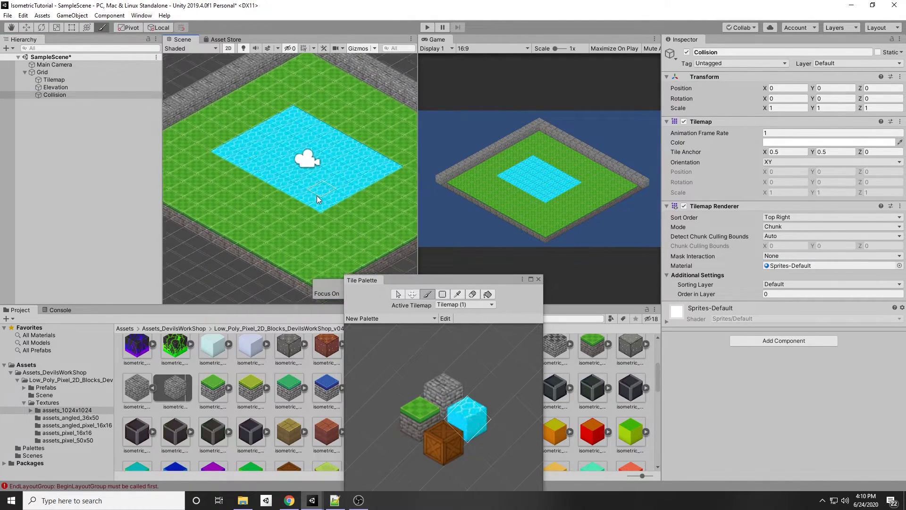
pyautogui.click(442, 441)
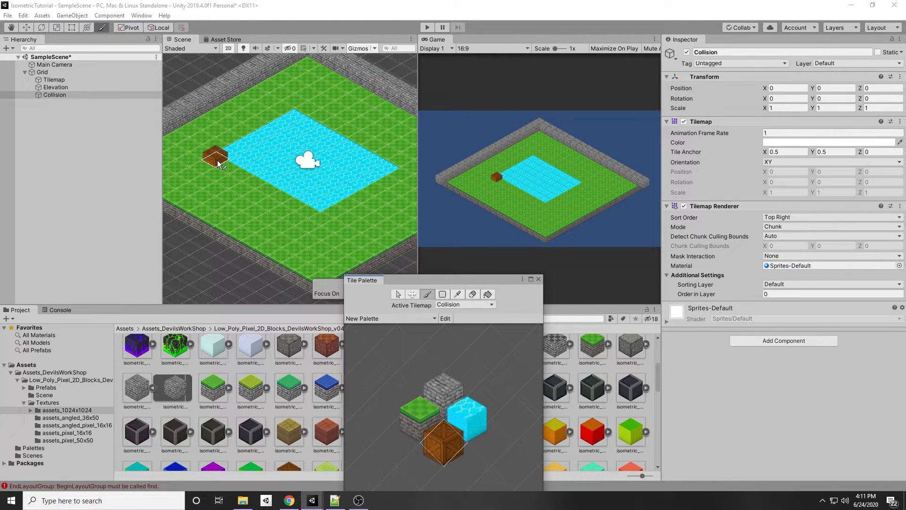
pyautogui.moveTo(229, 159); pyautogui.dragTo(264, 177)
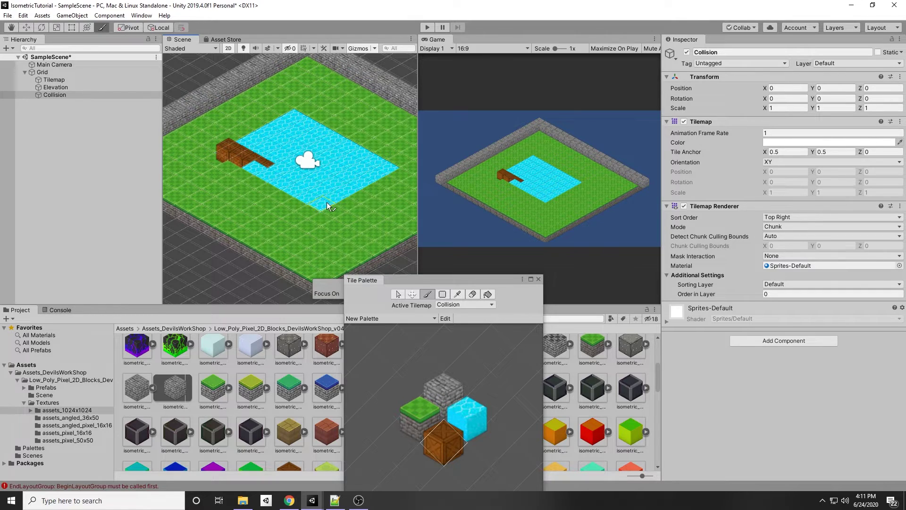
pyautogui.moveTo(389, 163)
pyautogui.mouseDown()
pyautogui.moveTo(298, 116)
pyautogui.moveTo(240, 151)
pyautogui.mouseUp()
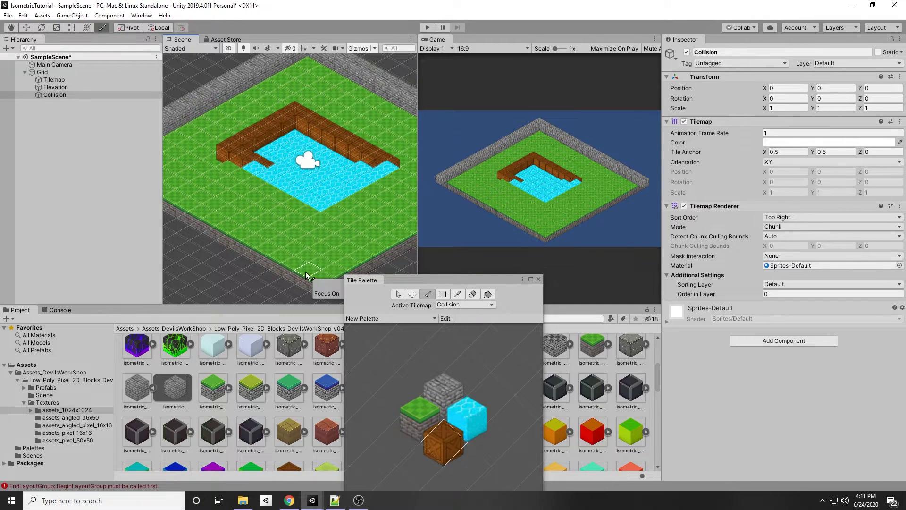
# Step: Set the Collision Tilemap Renderer's Mode to Individual and its Tile Anchor X and Y to 0
pyautogui.click(781, 226)
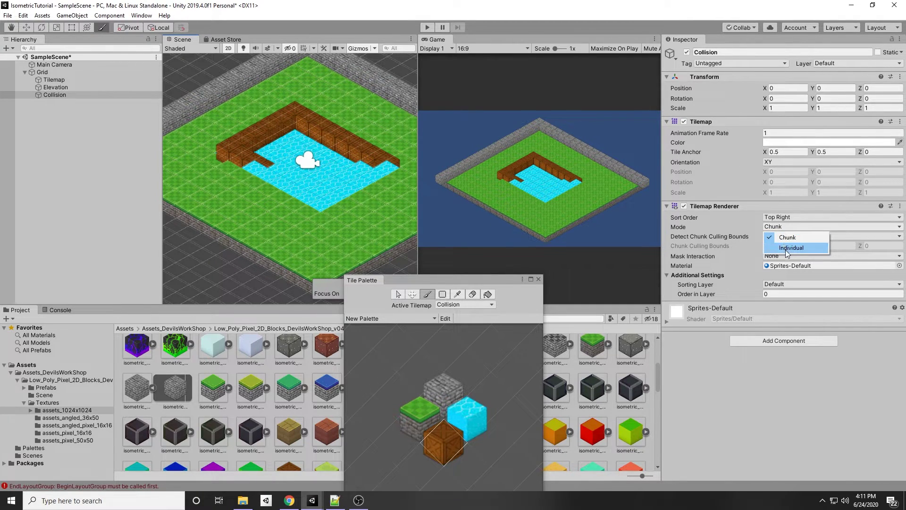
pyautogui.click(790, 247)
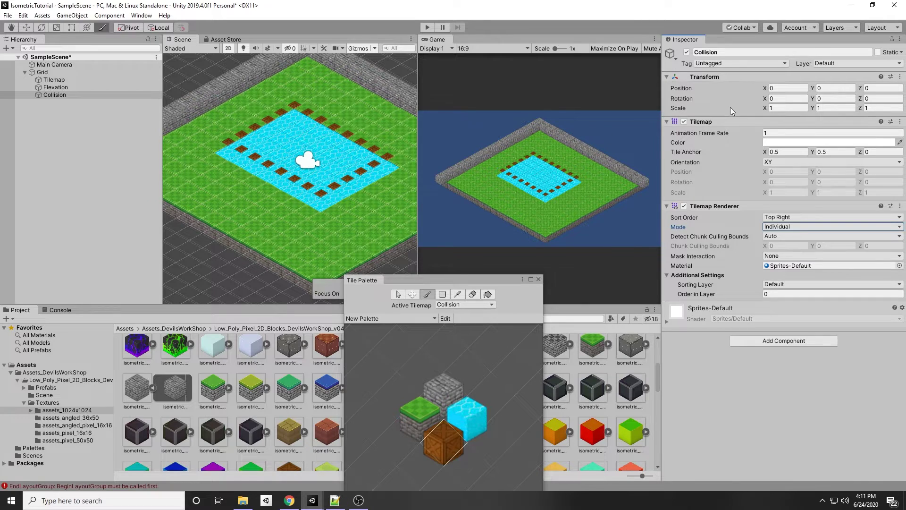
pyautogui.click(791, 151)
pyautogui.write('0')
pyautogui.click(835, 151)
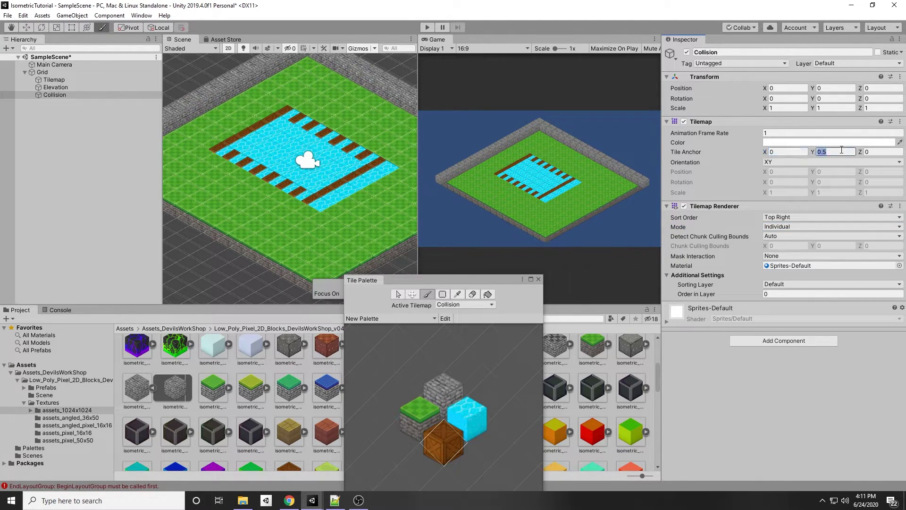
pyautogui.write('0')
pyautogui.moveTo(413, 106); pyautogui.dragTo(342, 227, button='middle')
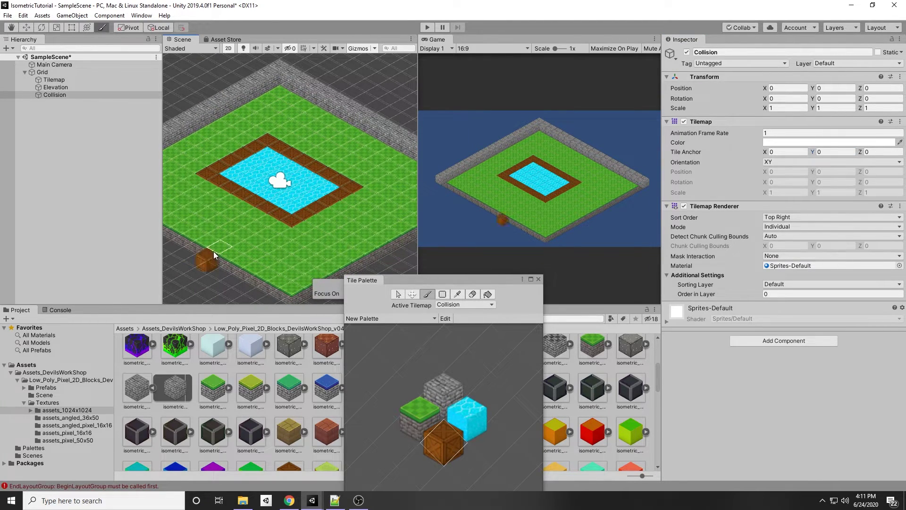
pyautogui.moveTo(213, 254); pyautogui.dragTo(241, 263, button='middle')
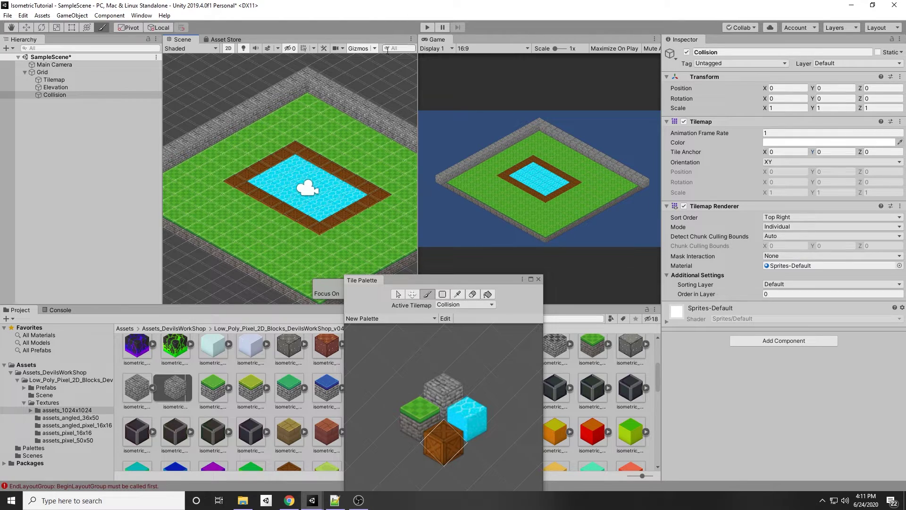
# Step: Add Tilemap Collider 2D and Composite Collider 2D to Collision, enabling Used By Composite with a Y offset of 0.5
pyautogui.click(772, 341)
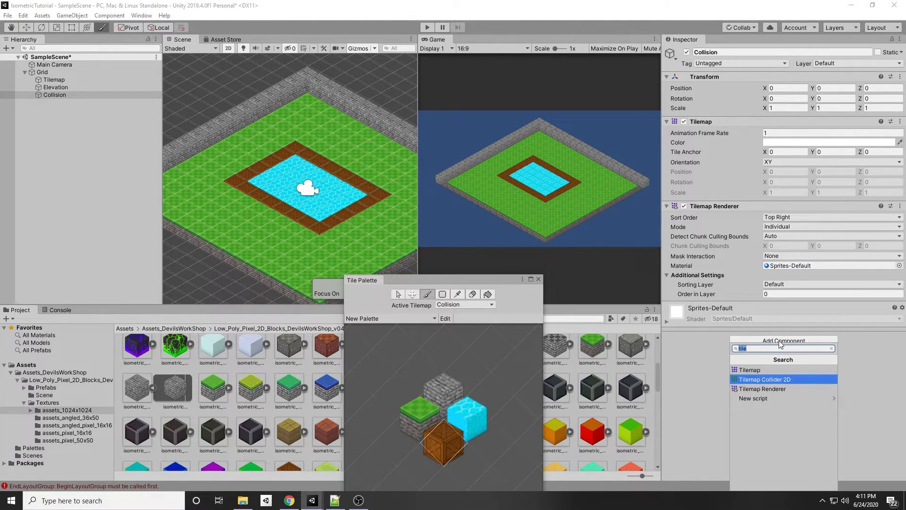
pyautogui.click(803, 380)
pyautogui.scroll(-3, 765, 336)
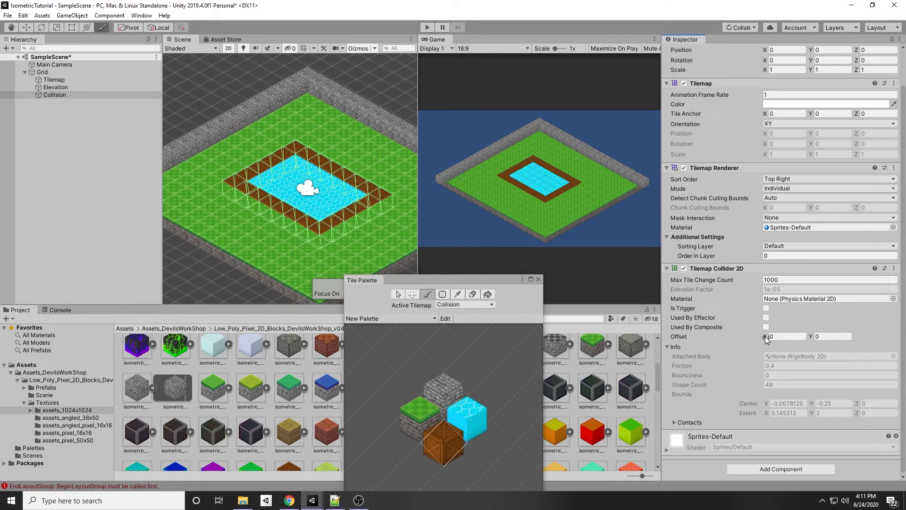
pyautogui.click(766, 466)
pyautogui.write('rigid')
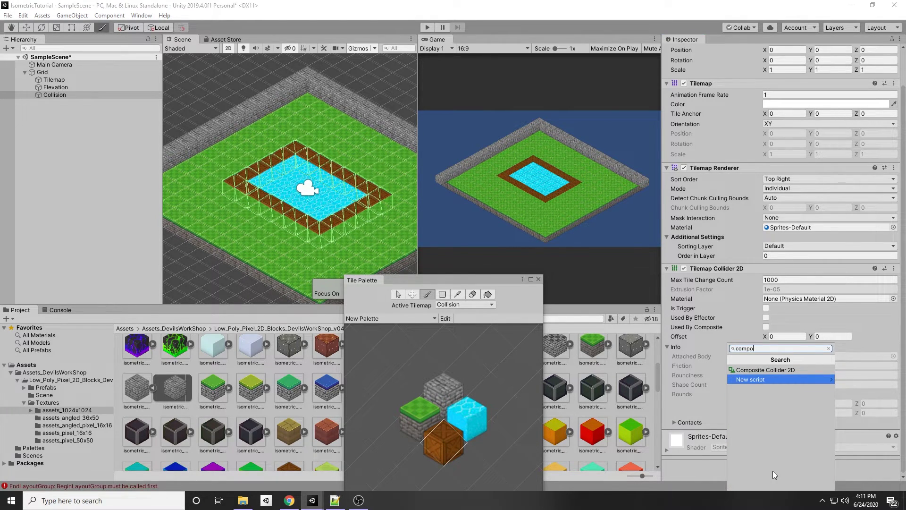
pyautogui.press('Return')
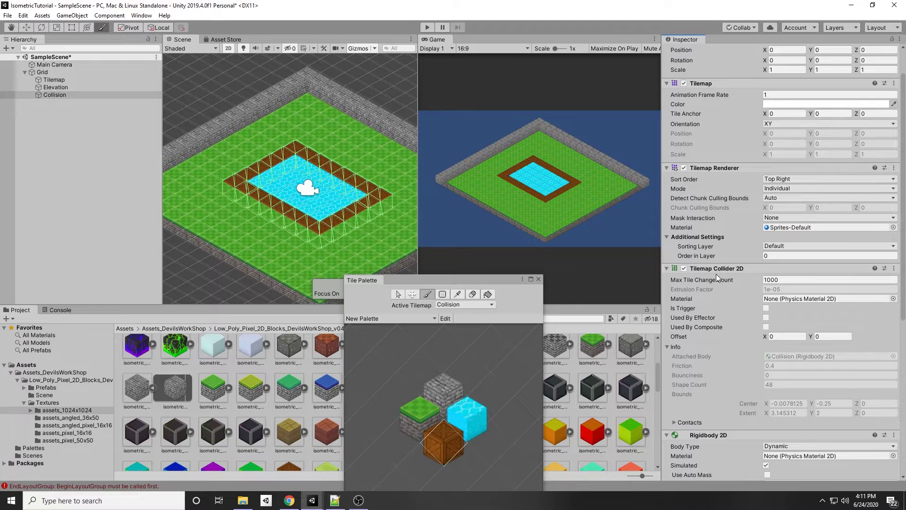
pyautogui.click(765, 326)
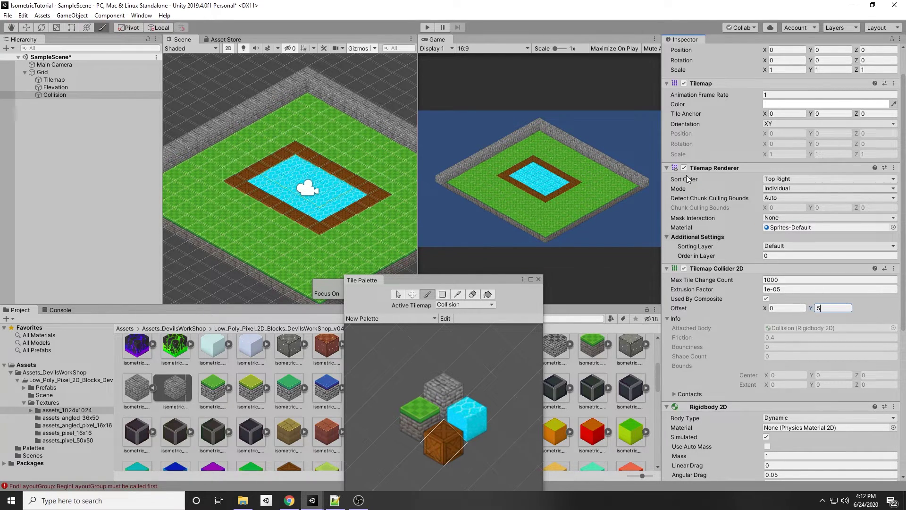
pyautogui.press('Return')
# Step: Inspect the Collision collider outlines in Wireframe shading, restore Shaded, and review the collider component settings
pyautogui.click(201, 49)
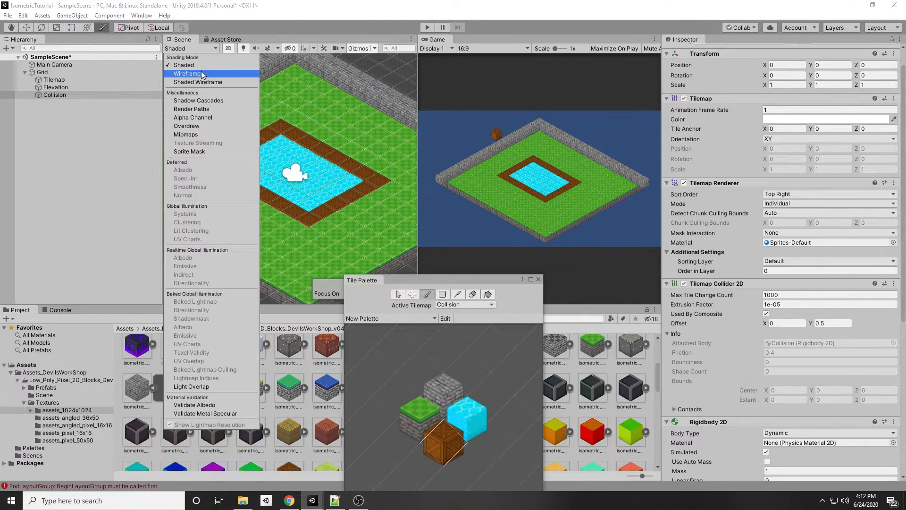
pyautogui.click(201, 73)
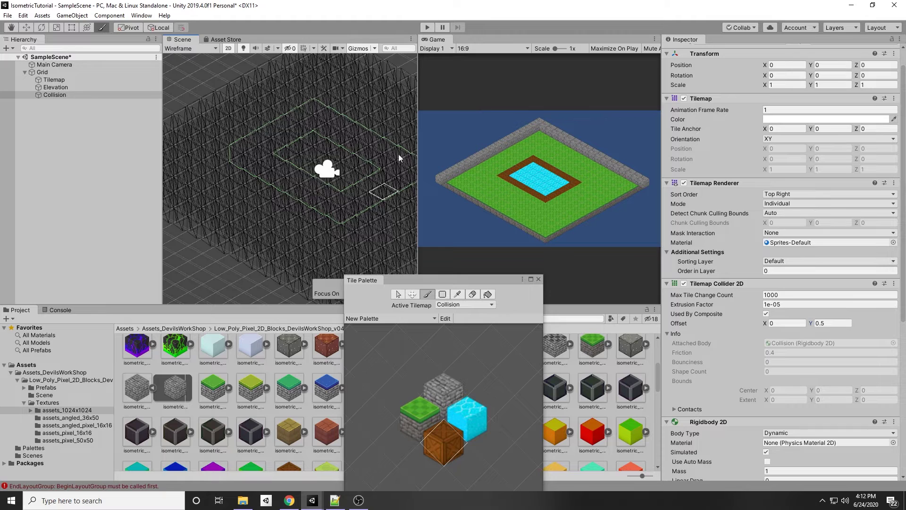
pyautogui.click(191, 49)
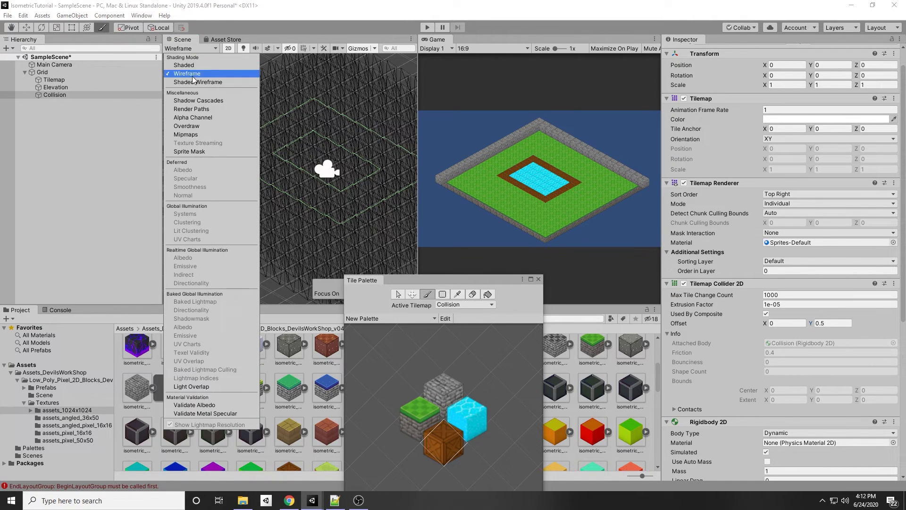
pyautogui.click(184, 65)
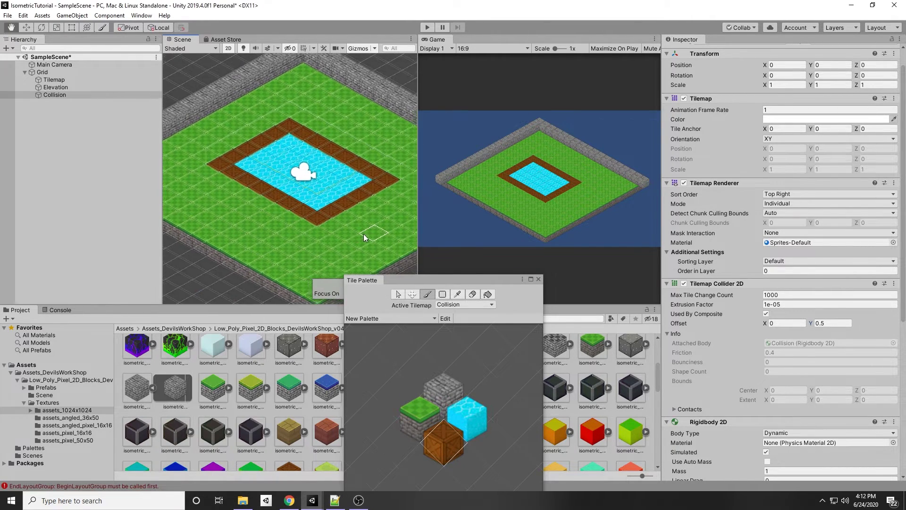
pyautogui.scroll(-1, 364, 237)
pyautogui.scroll(-5, 822, 234)
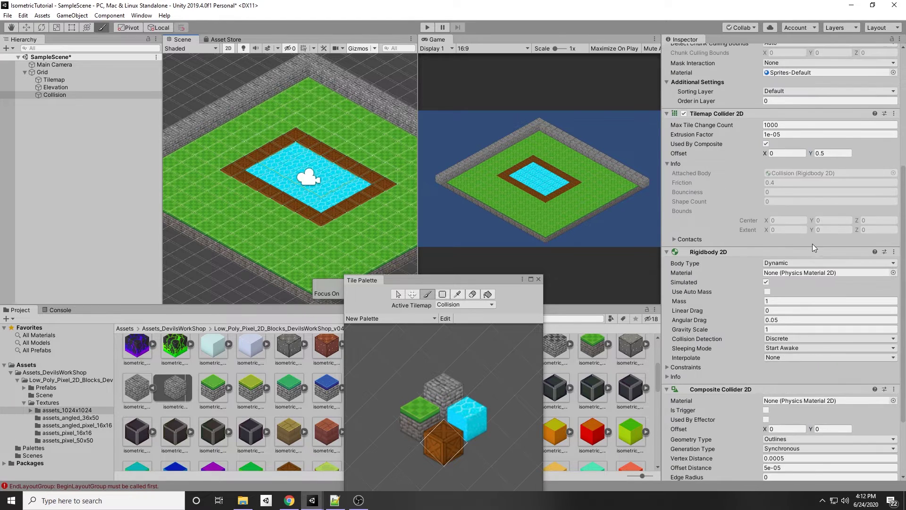
pyautogui.scroll(6, 811, 243)
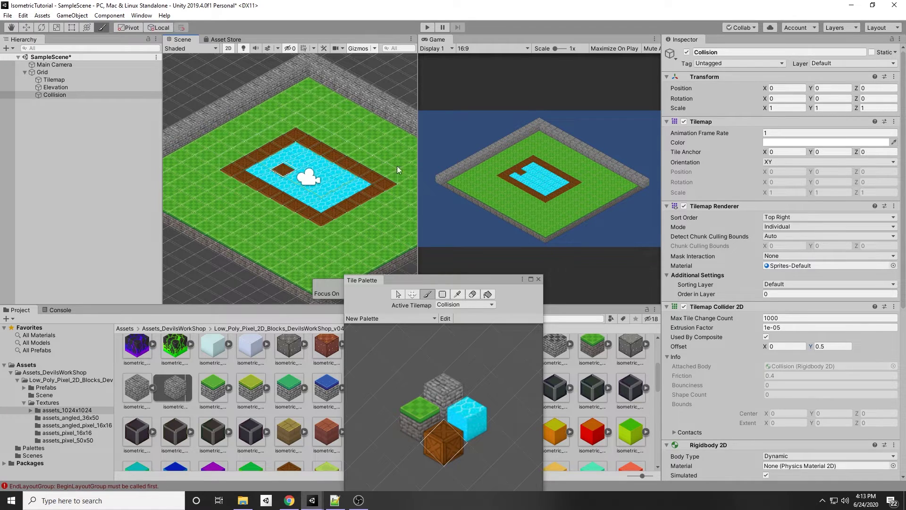
# Step: Set the Collision Tilemap Renderer's Order in Layer to -1 and check the pool area in the scene
pyautogui.click(774, 293)
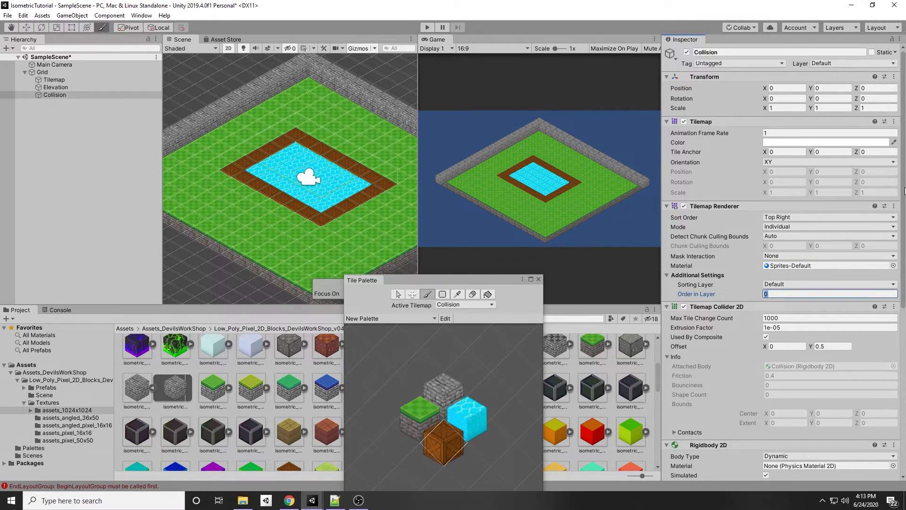
pyautogui.write('-1')
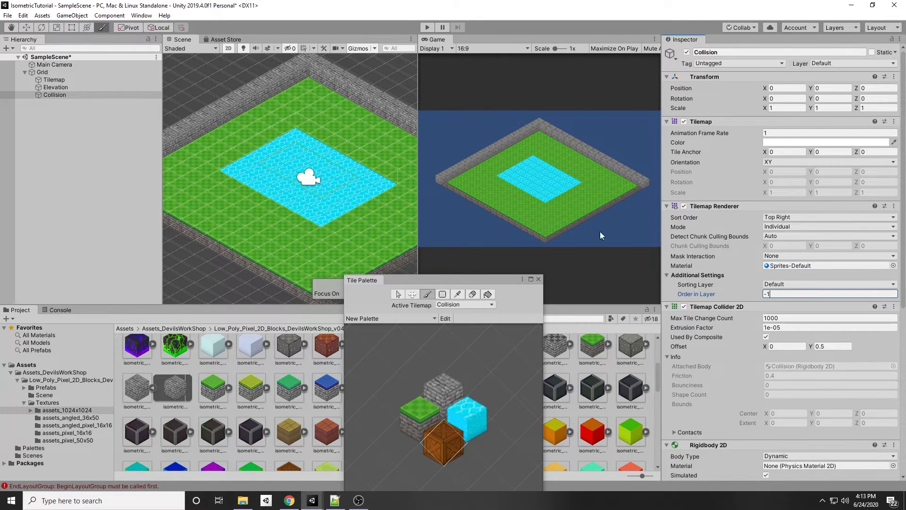
pyautogui.scroll(3, 310, 188)
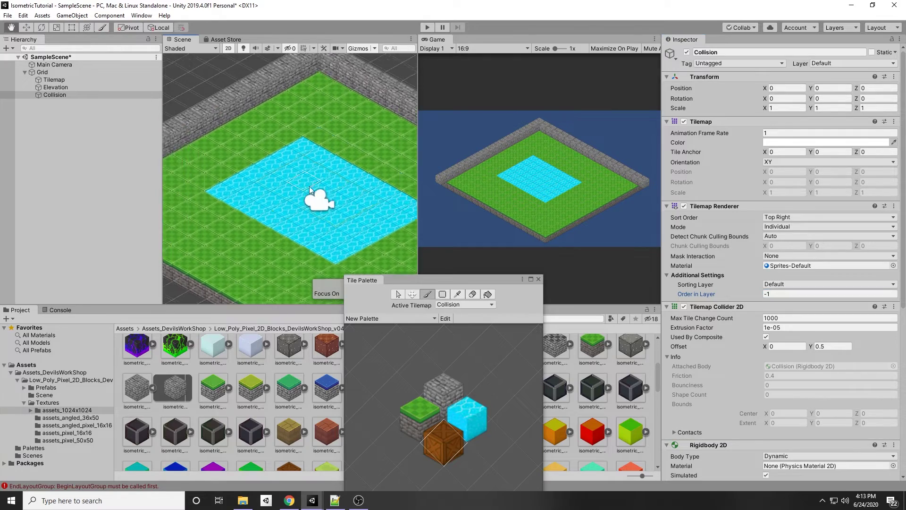
pyautogui.scroll(-5, 310, 189)
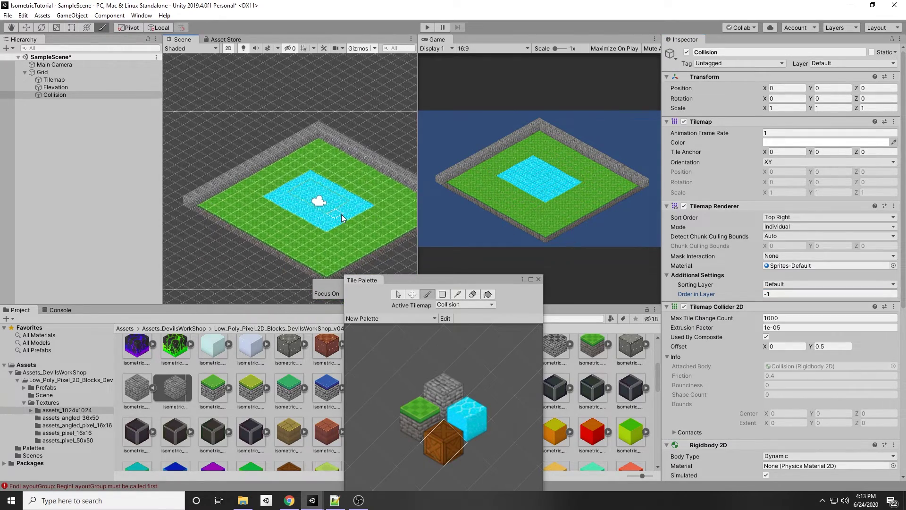
pyautogui.scroll(4, 341, 215)
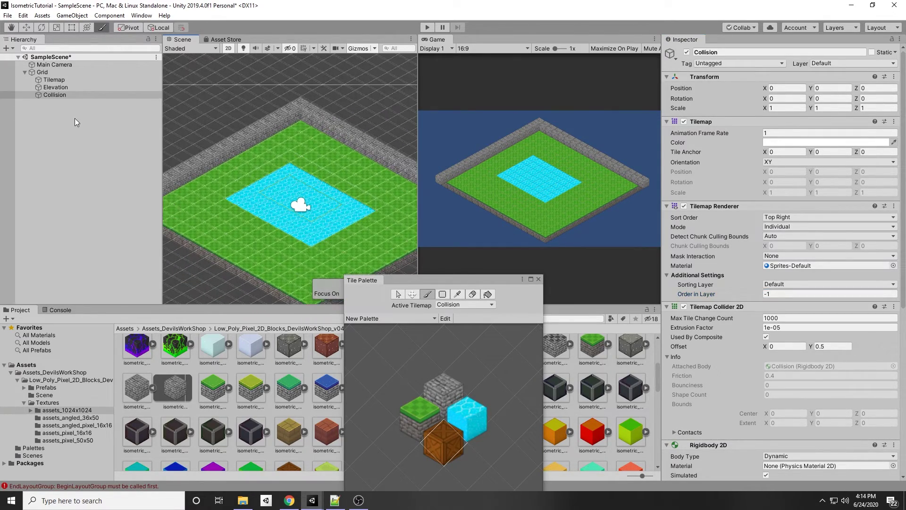
# Step: Paint a cluster of wooden crate tiles on the grass in front of the pool on the Elevation tilemap
pyautogui.click(67, 88)
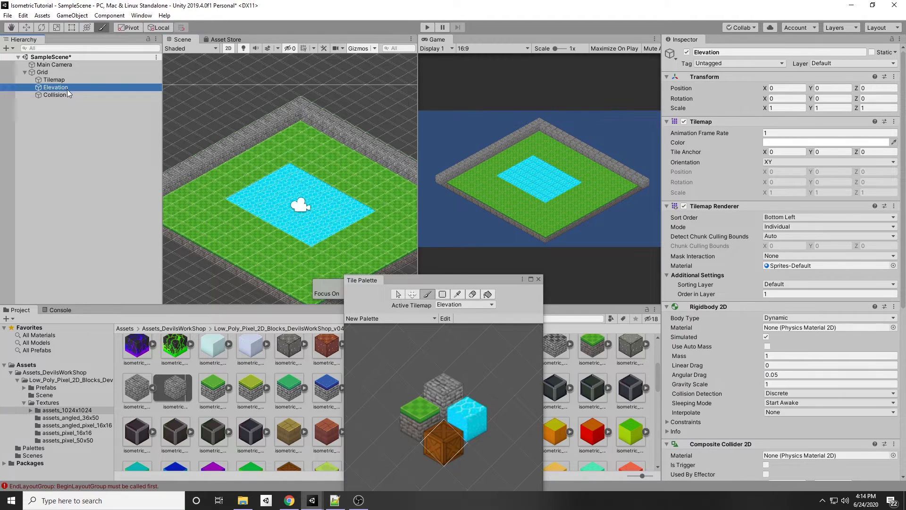
pyautogui.click(258, 236)
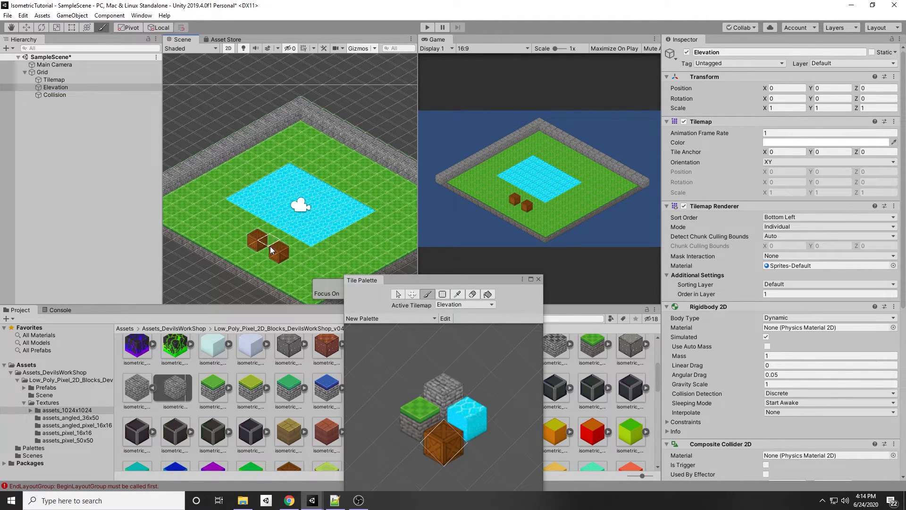
pyautogui.click(277, 255)
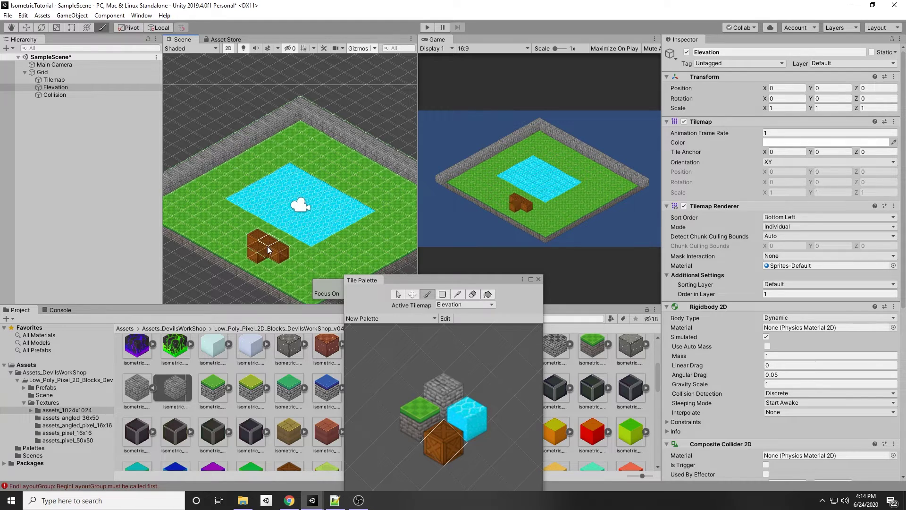
pyautogui.click(255, 251)
pyautogui.click(248, 243)
pyautogui.click(268, 253)
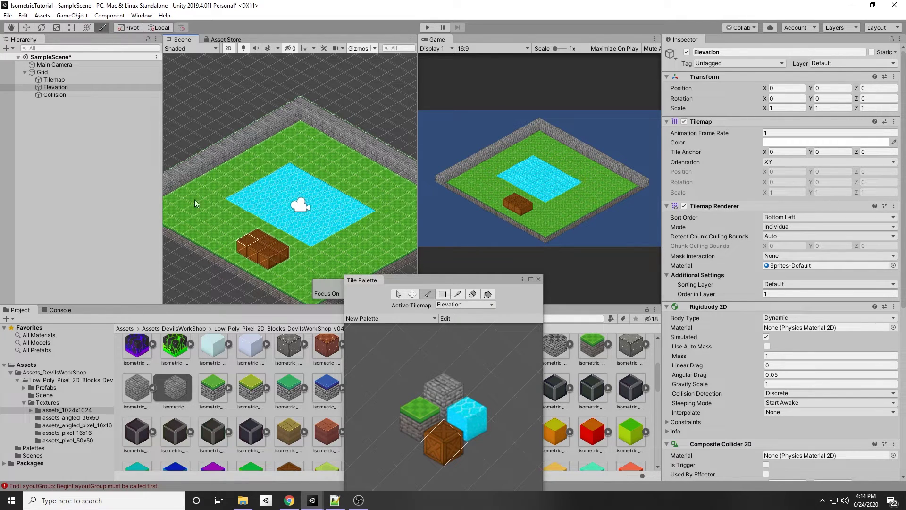
pyautogui.click(238, 232)
pyautogui.click(247, 229)
pyautogui.click(239, 225)
# Step: Paint more wooden crates on Elevation near the back corner of the walls and undo the last edit
pyautogui.click(319, 128)
pyautogui.click(331, 135)
pyautogui.click(300, 128)
pyautogui.moveTo(300, 127)
pyautogui.mouseDown()
pyautogui.moveTo(292, 139)
pyautogui.moveTo(257, 142)
pyautogui.mouseUp()
pyautogui.scroll(-2, 232, 206)
pyautogui.hotkey('ctrl', 'z')
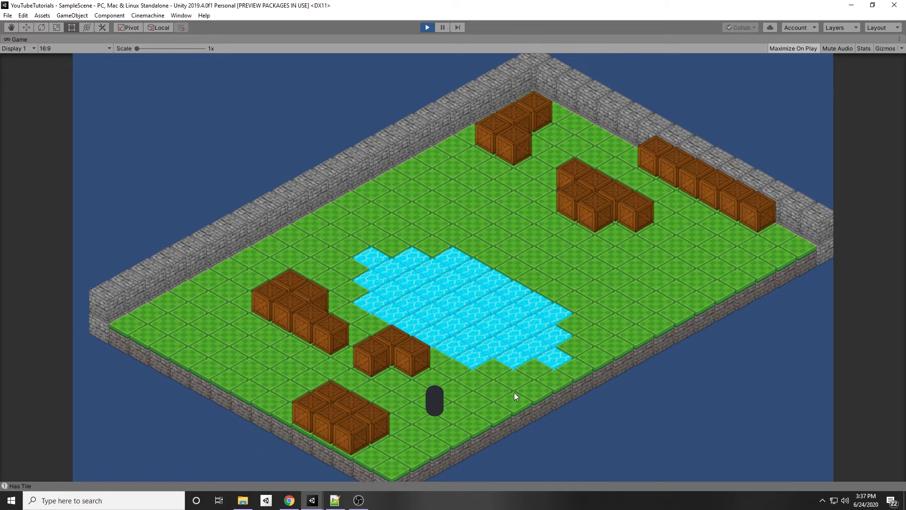
# Step: Test the running YouTubeTutorials game by sending the dark capsule character to grass tiles in front of the pool
pyautogui.click(513, 392)
pyautogui.click(472, 377)
pyautogui.click(459, 409)
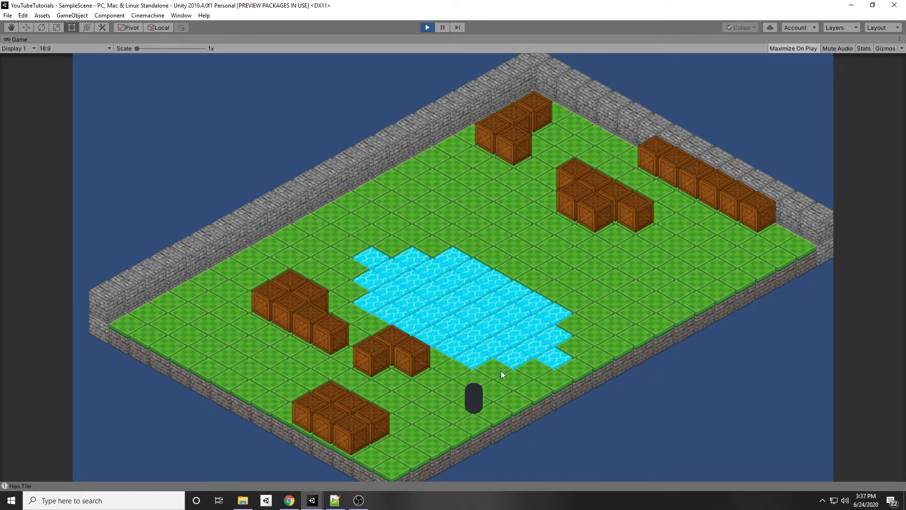